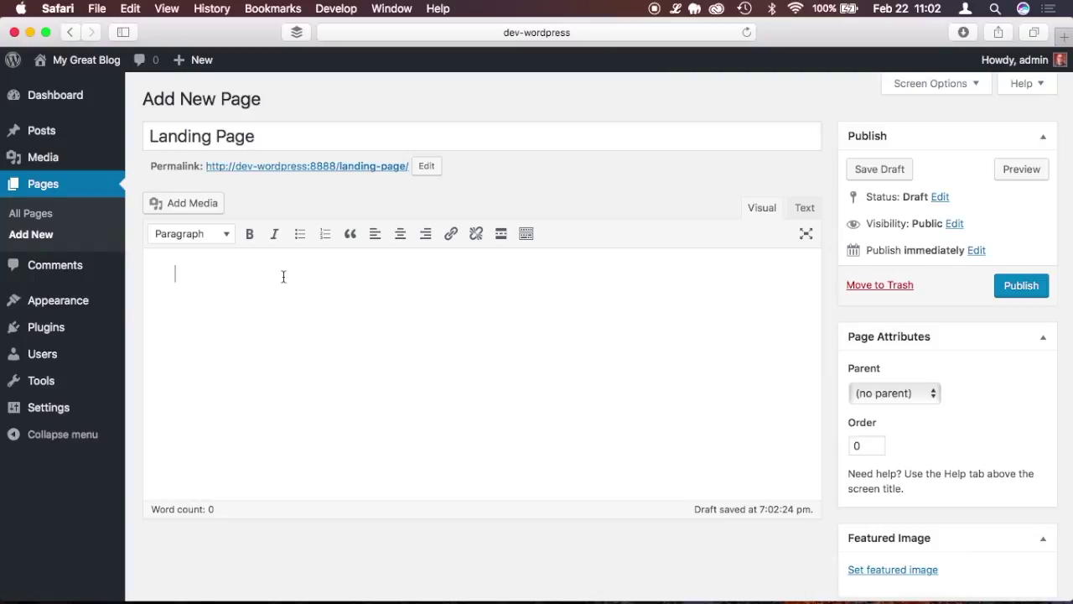
Write SERVE in the page body and split it so that each letter stands in its own paragraph
type("SERVE")
key("Left")
key("Left")
key("Left")
key("Left")
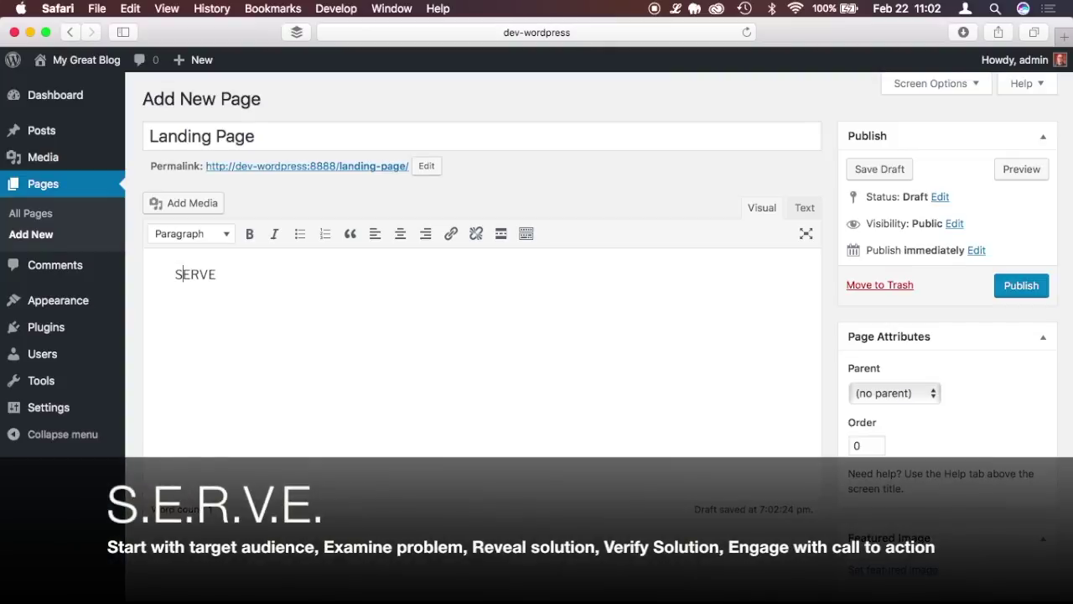
key("Return")
key("Return")
key("Return")
key("Return")
left_click(202, 280)
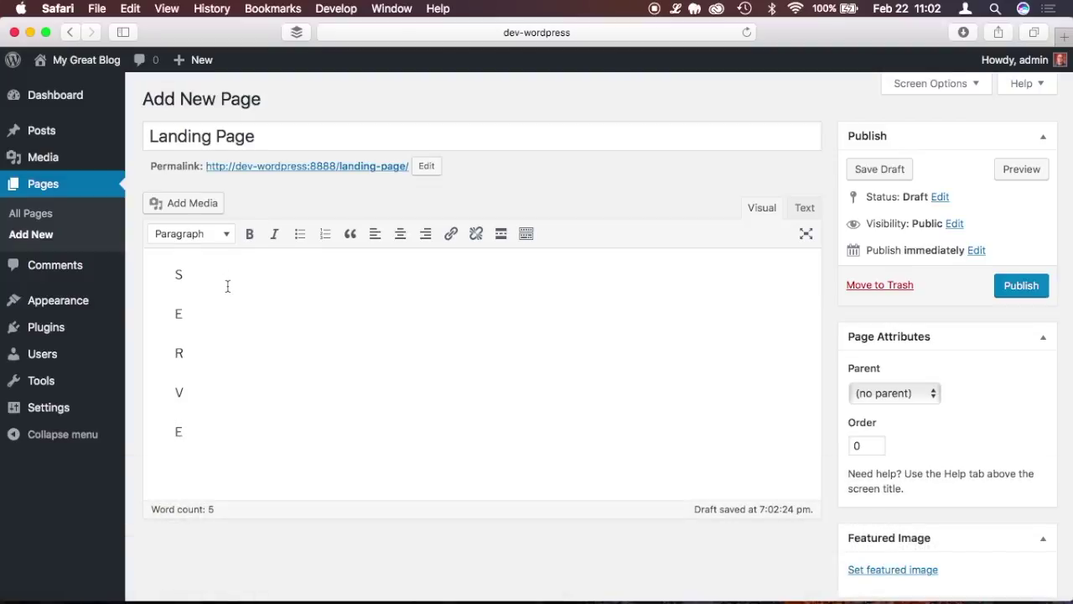
Insert the letters S, T, E, E, P as separate paragraphs between the V and the final E
key("Return")
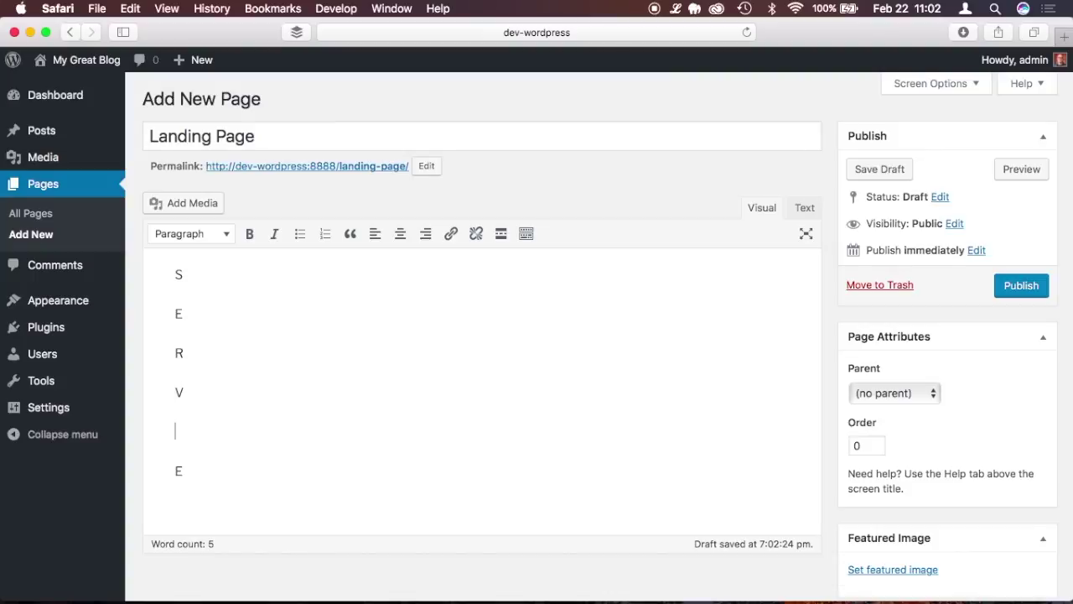
type("S")
key("Return")
type("T")
key("Return")
type("E")
key("Return")
type("E")
key("Return")
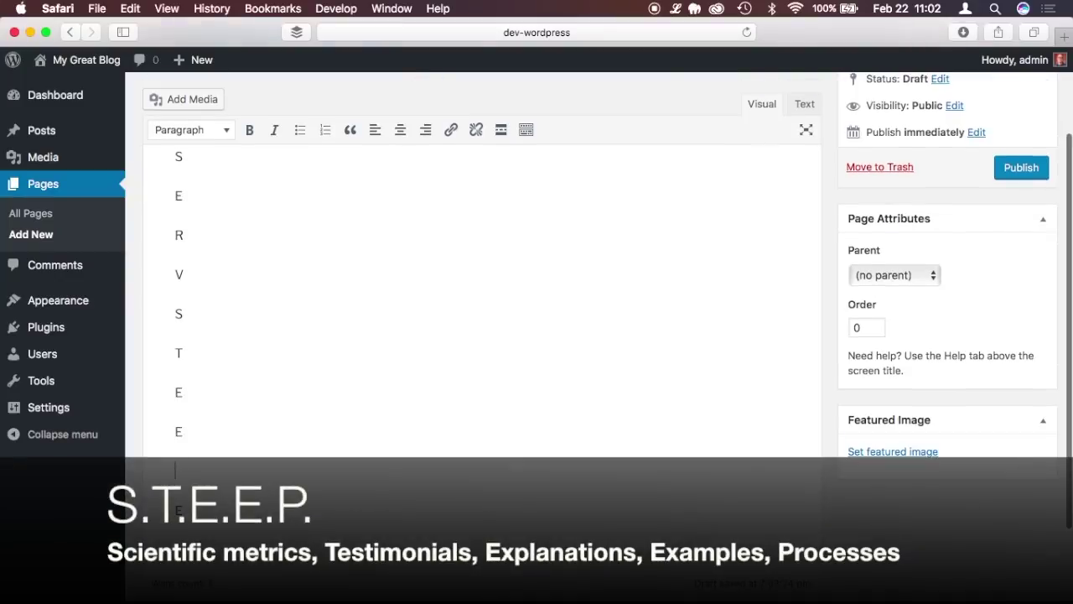
type("P")
Go through the S, T, E, E, P letters of the outline one by one
key("Up")
key("Up")
key("Up")
key("Up")
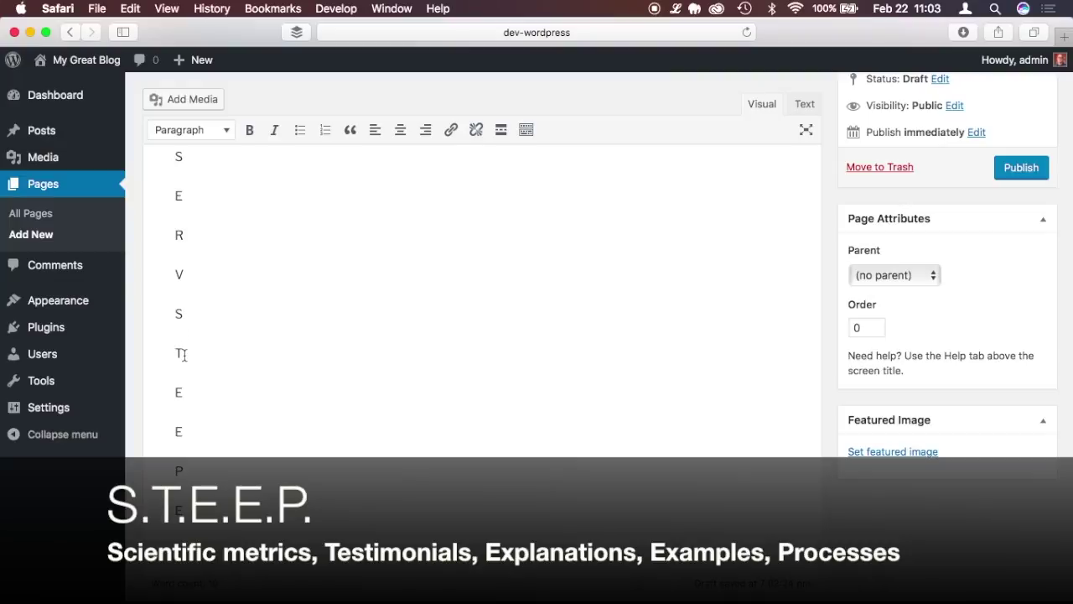
left_click(184, 355)
left_click(183, 391)
left_click(183, 421)
left_click(186, 467)
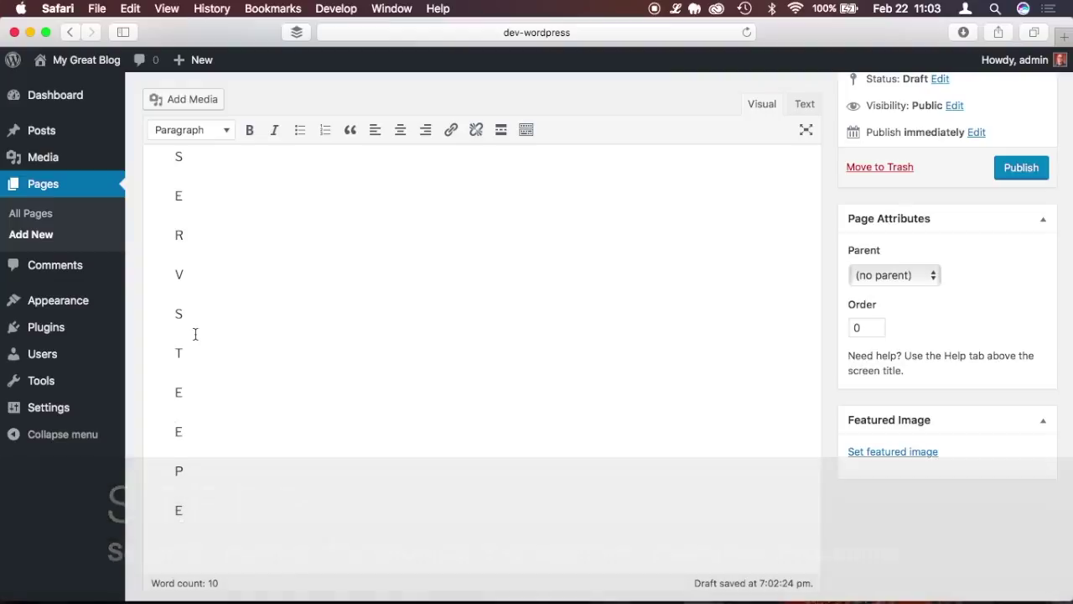
Add the line "Audience-Problem-Oriented Headline" as its own paragraph above the first S
scroll(216, 432, "up", 3)
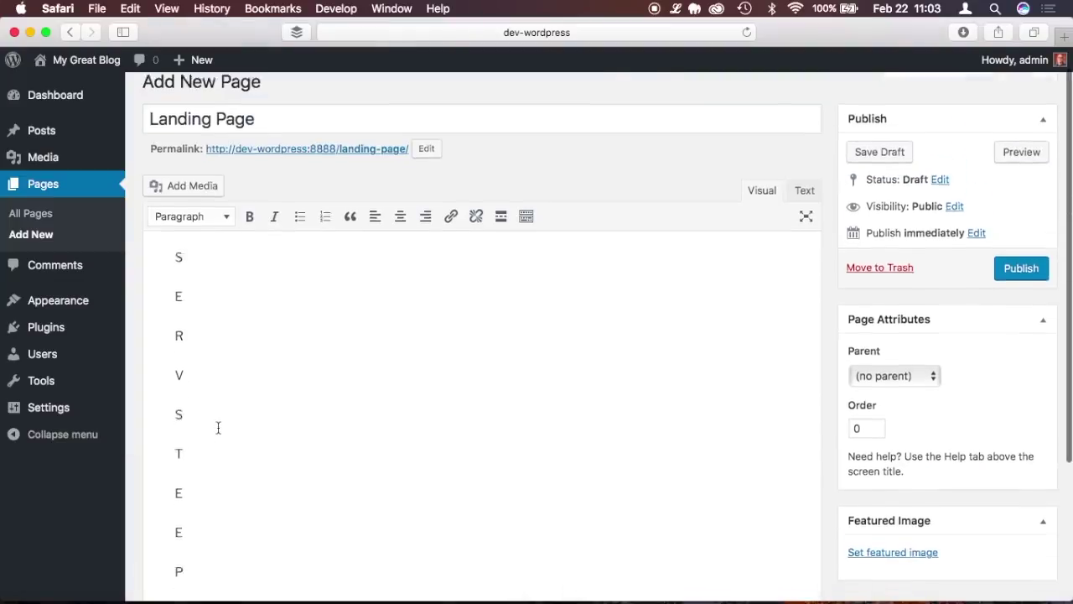
scroll(218, 348, "down", 1)
scroll(218, 347, "up", 1)
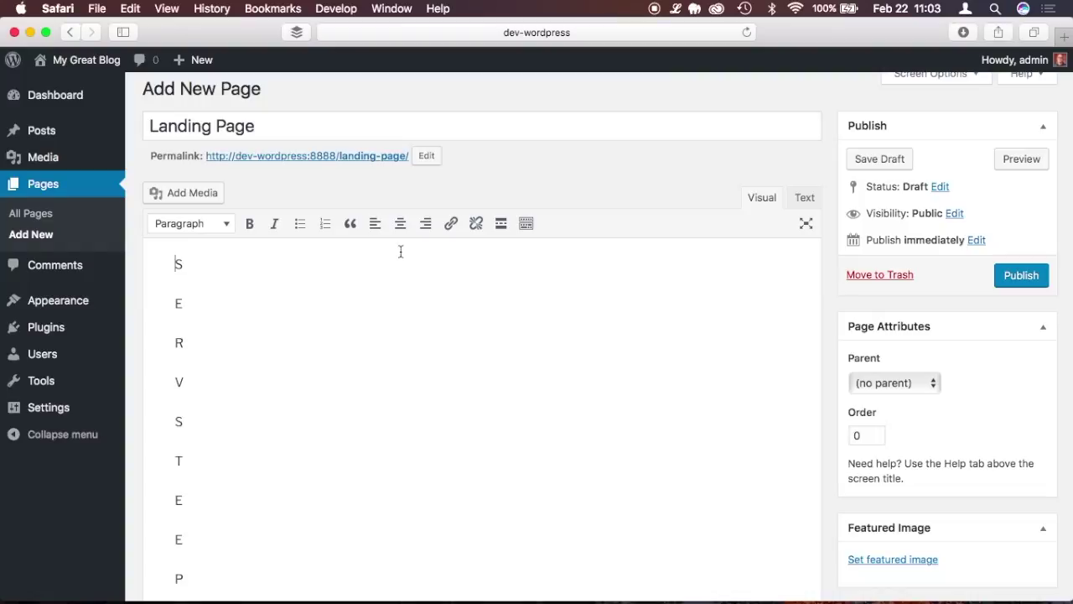
type("Audience")
key("BackSpace")
type("-Problem")
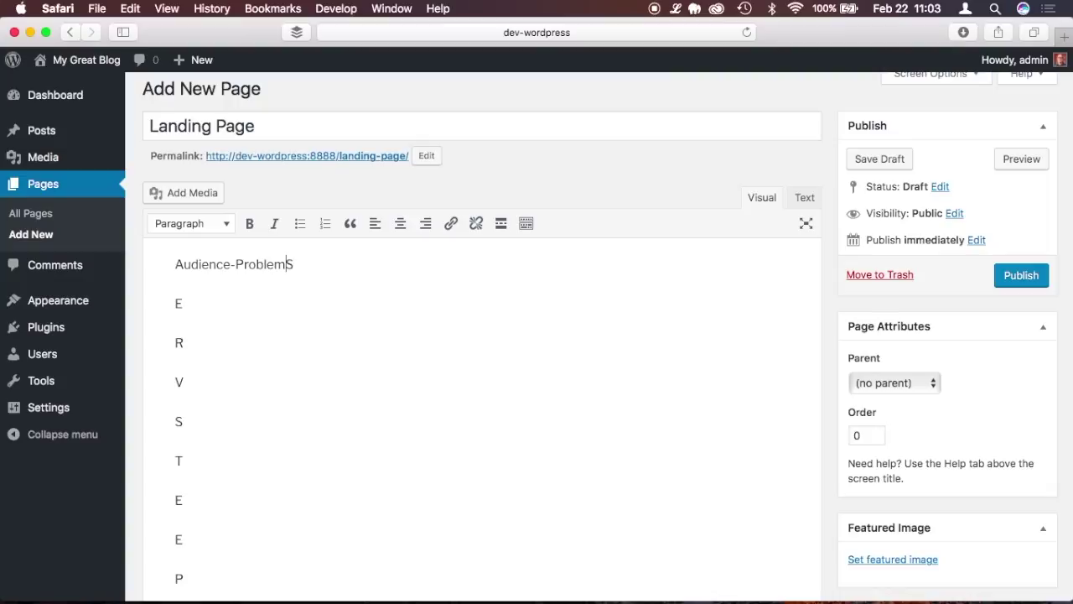
type("-Oriented ")
type("Headline")
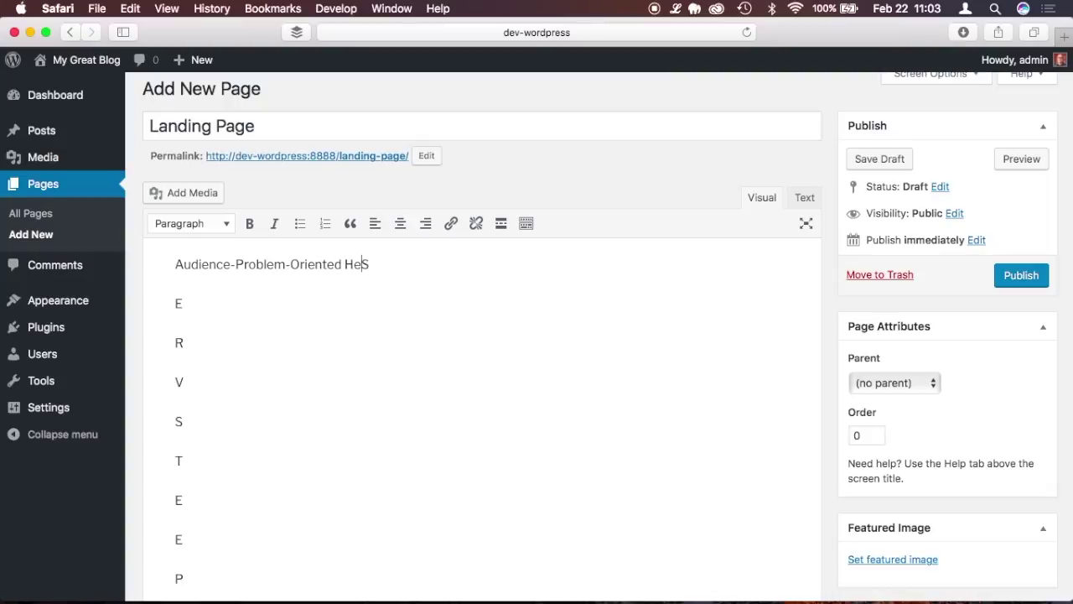
key("Return")
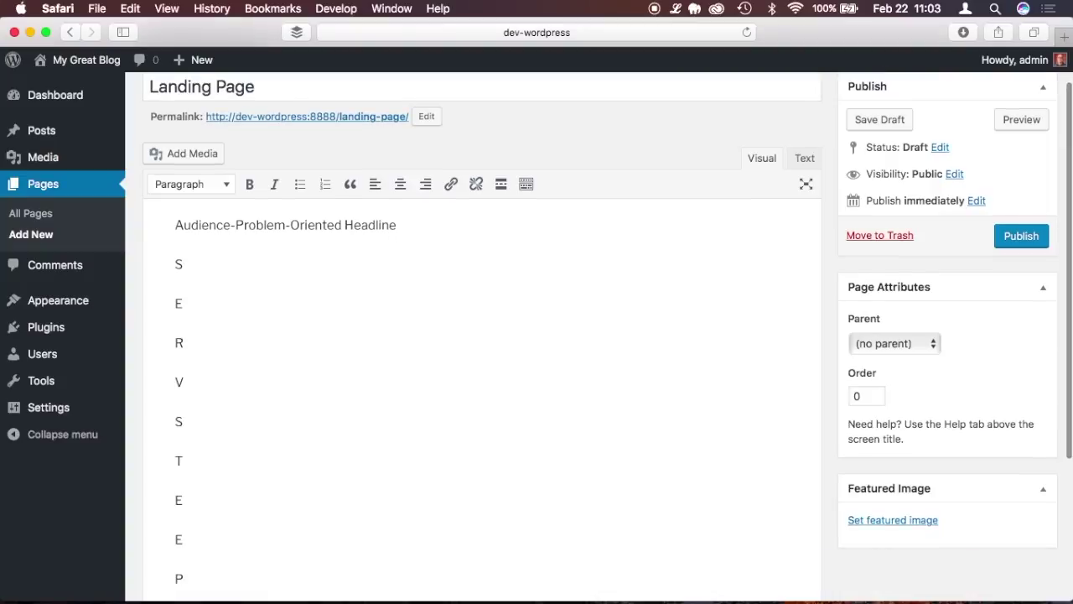
Move the "Audience-Problem-Oriented Headline" line out of the body into the page title, replacing "Landing Page"
scroll(364, 249, "up", 1)
triple_click(275, 260)
key("super+c")
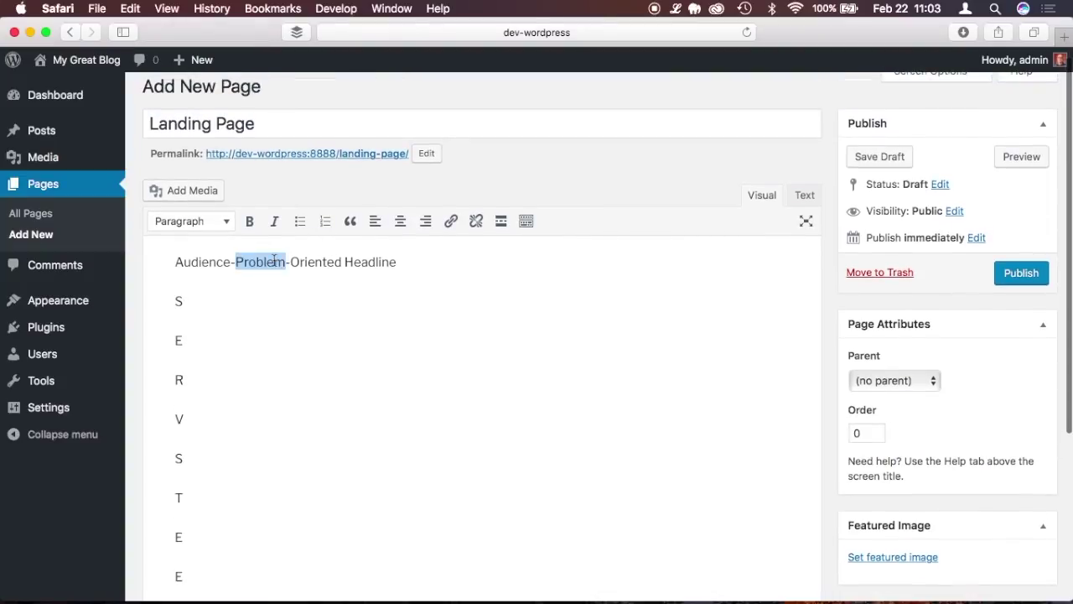
key("BackSpace")
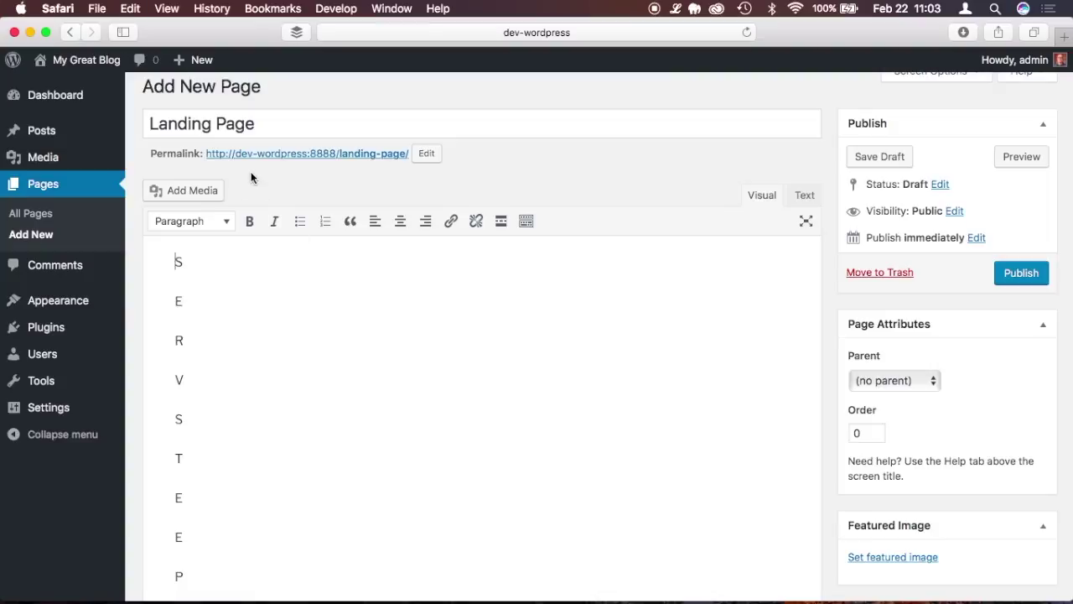
triple_click(254, 120)
key("super+v")
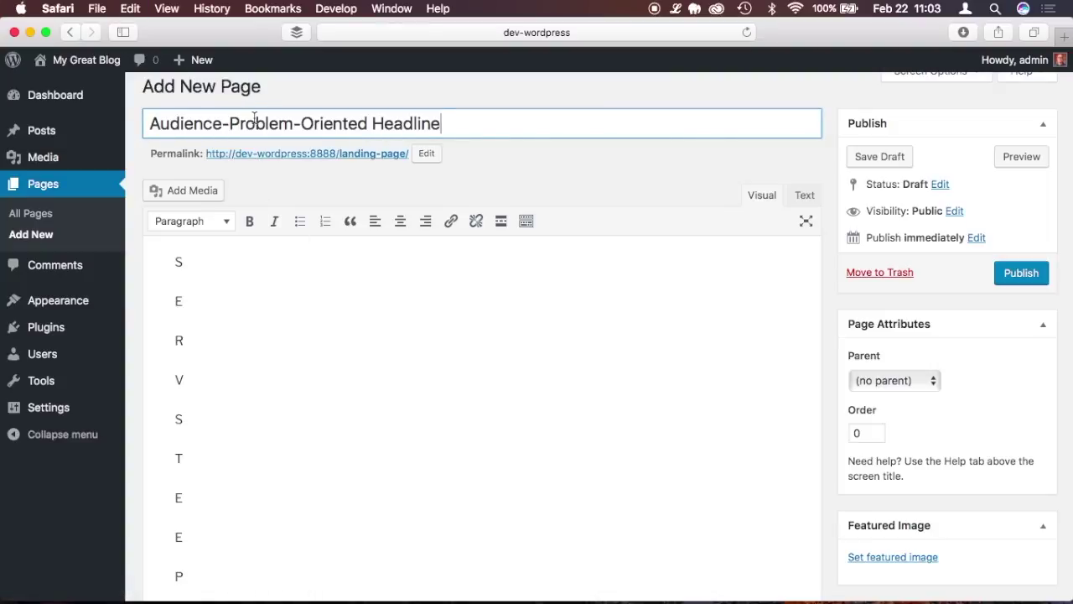
scroll(561, 197, "up", 1)
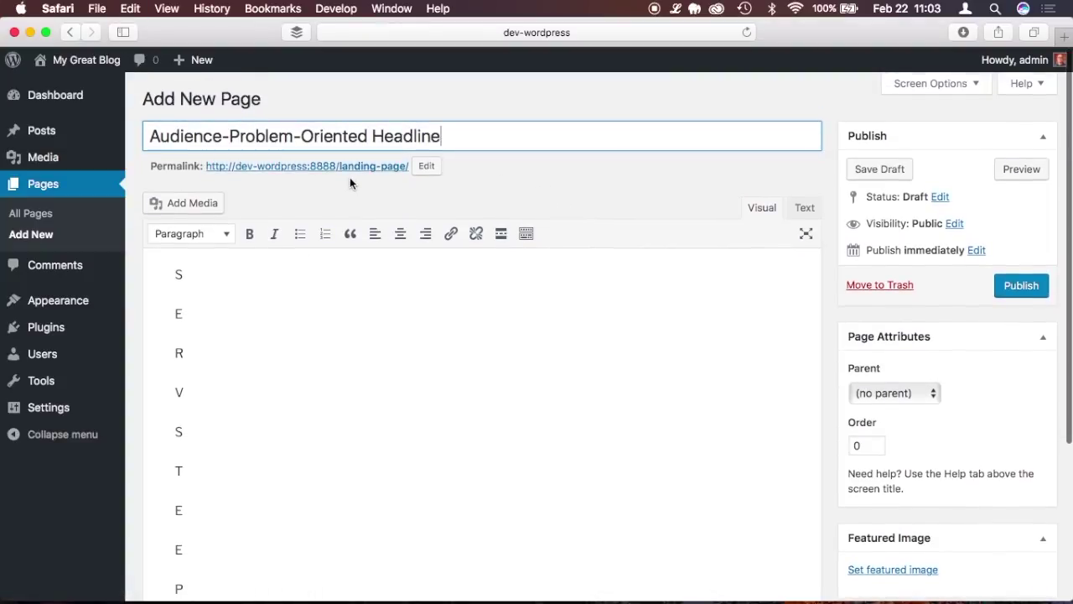
Delete the first S from the body and leave an empty paragraph above the E
double_click(186, 276)
key("BackSpace")
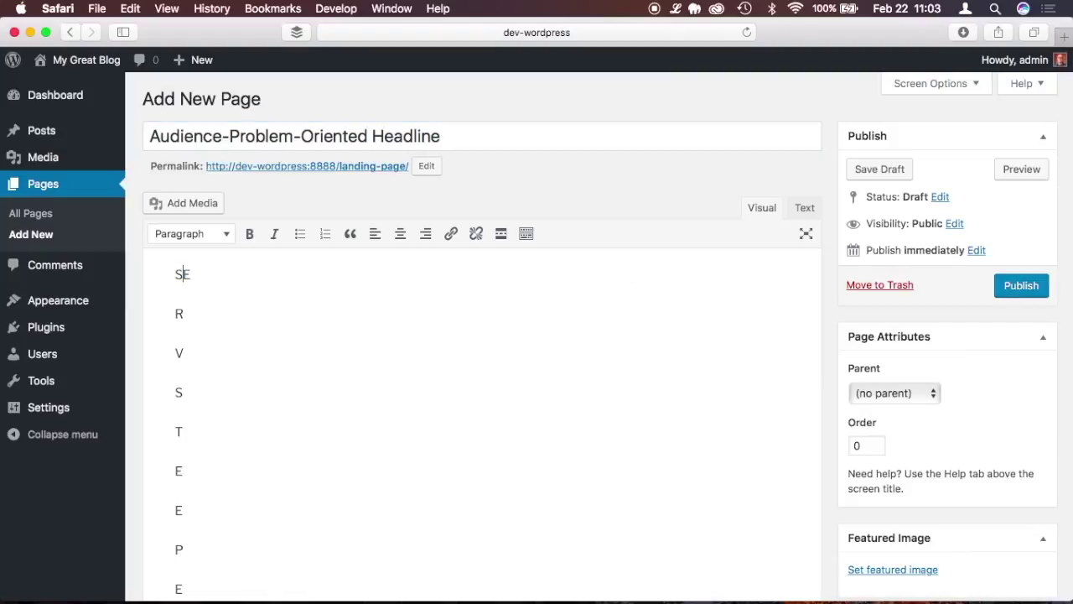
key("BackSpace")
key("Return")
key("Up")
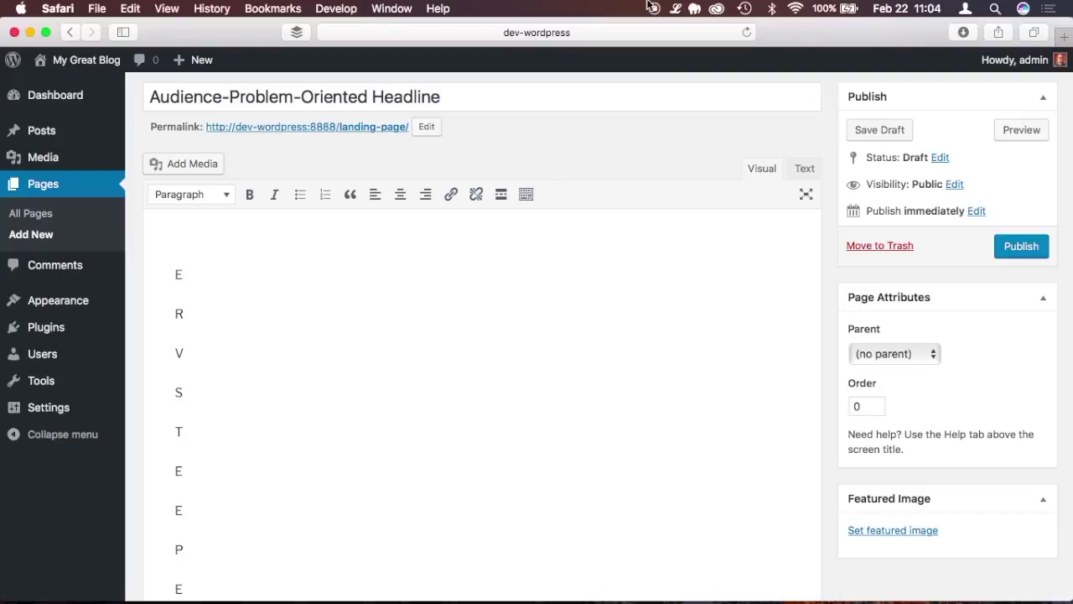
Fill the empty first paragraph with generated placeholder text beginning "Curabitur blandit tempus porttitor"
left_click(676, 10)
left_click(695, 112)
type("Curabitur blandit tempus porttitor. Aenean lacinia bibendum nulla sed consectetur. Integer posuere erat a ante venenatis dapibus posuere velit aliquet. Nullam quis risus eget urna mollis ornare vel eu leo.")
scroll(310, 248, "up", 2)
left_click(582, 250)
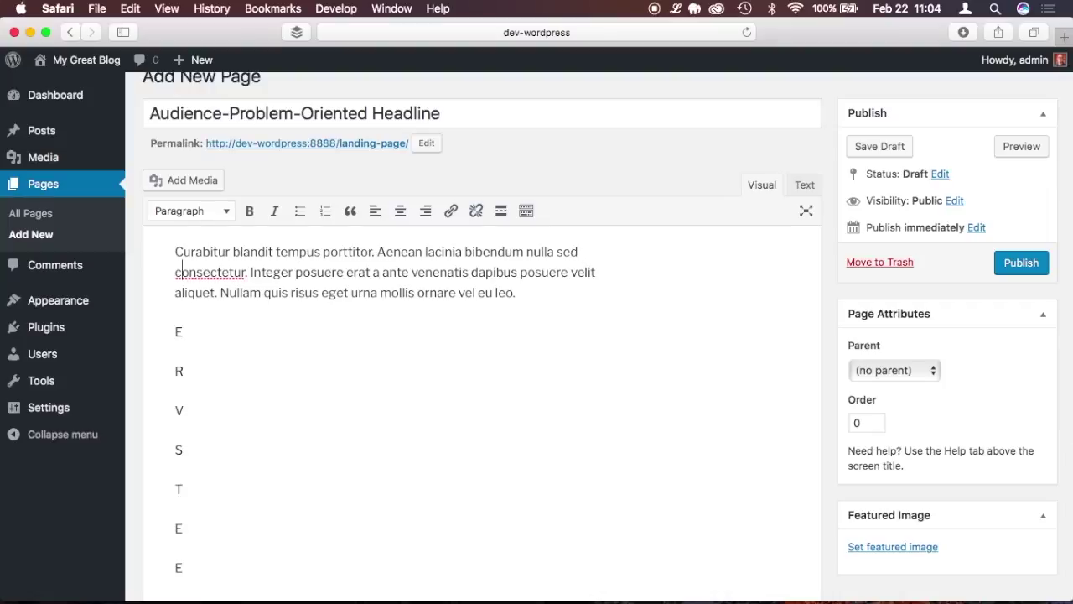
key("Delete")
key("BackSpace")
type("c")
Add the line "Solution-oriented subheadline" above the first E and format it as Heading 2
left_click(191, 331)
type("Solution-oriented")
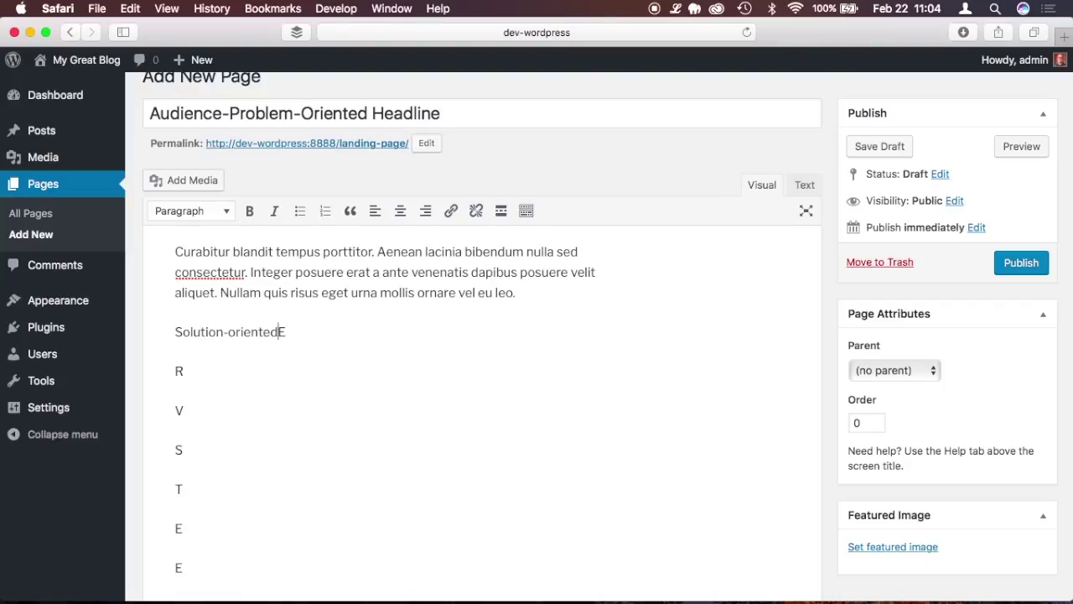
type(" subheadline")
key("Return")
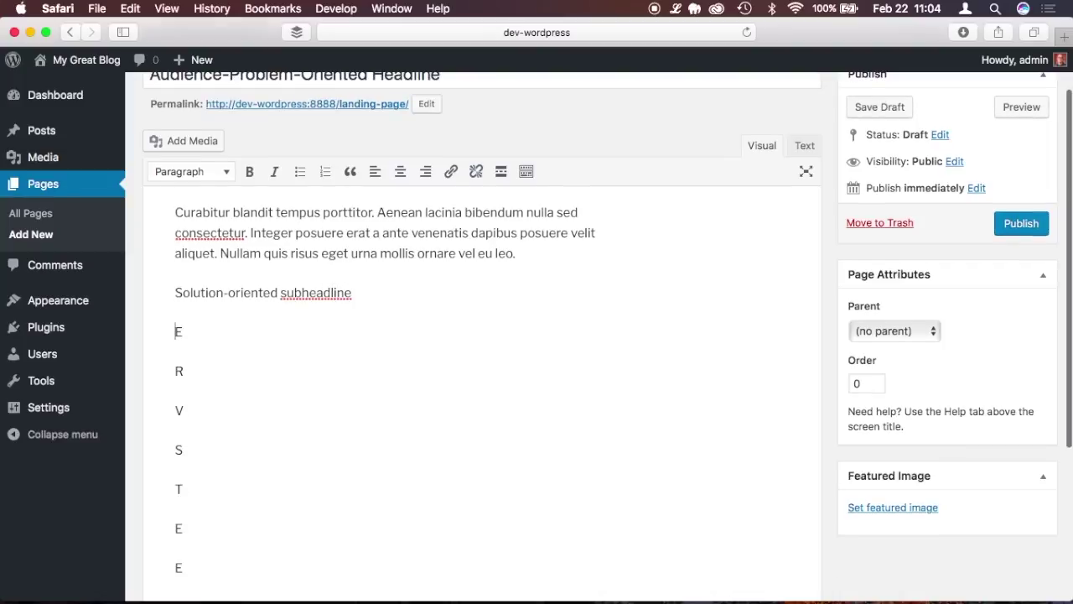
scroll(335, 302, "up", 1)
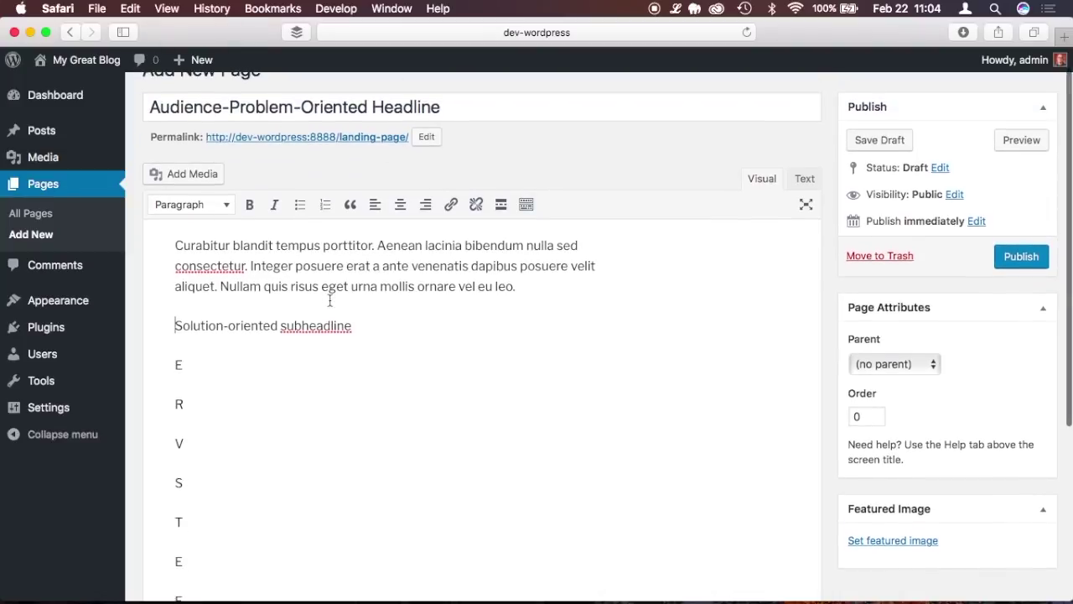
left_click(228, 205)
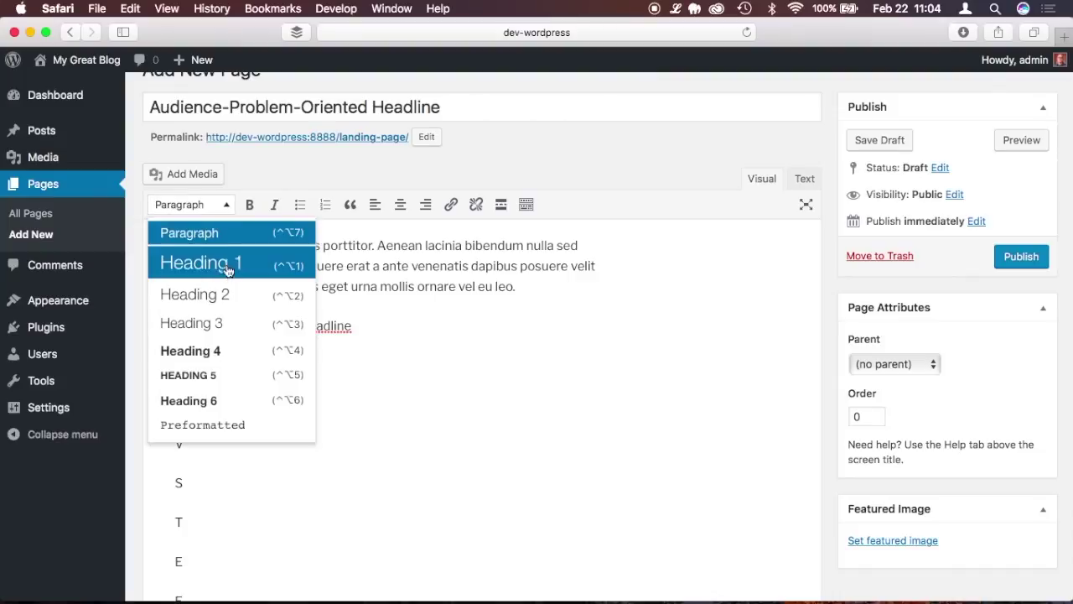
left_click(223, 297)
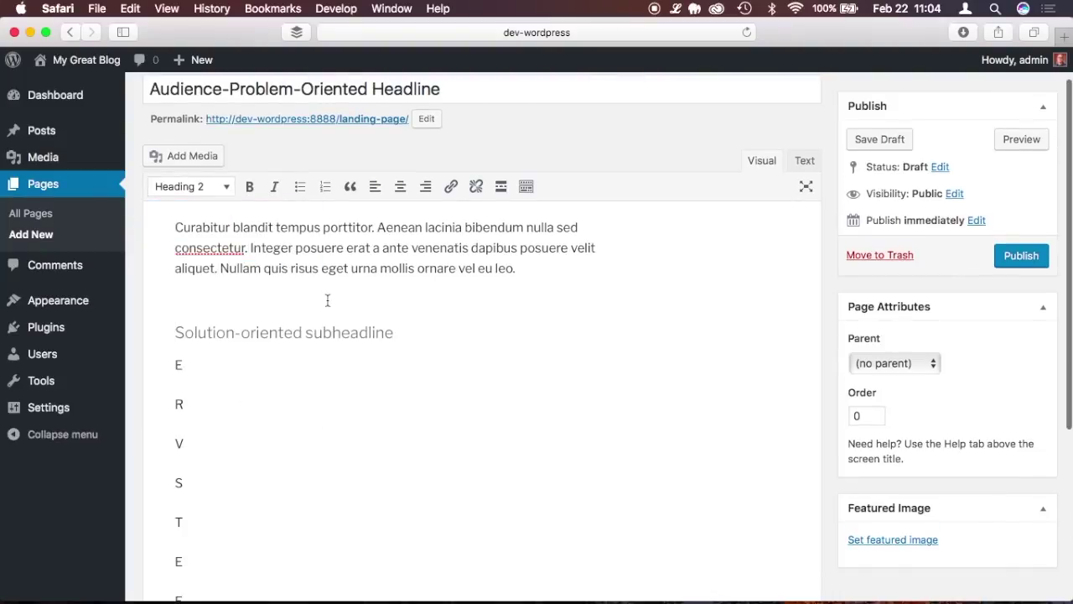
Replace the E below the subheadline with a generated placeholder paragraph beginning "Maecenas sed diam eget risus"
left_click(186, 363)
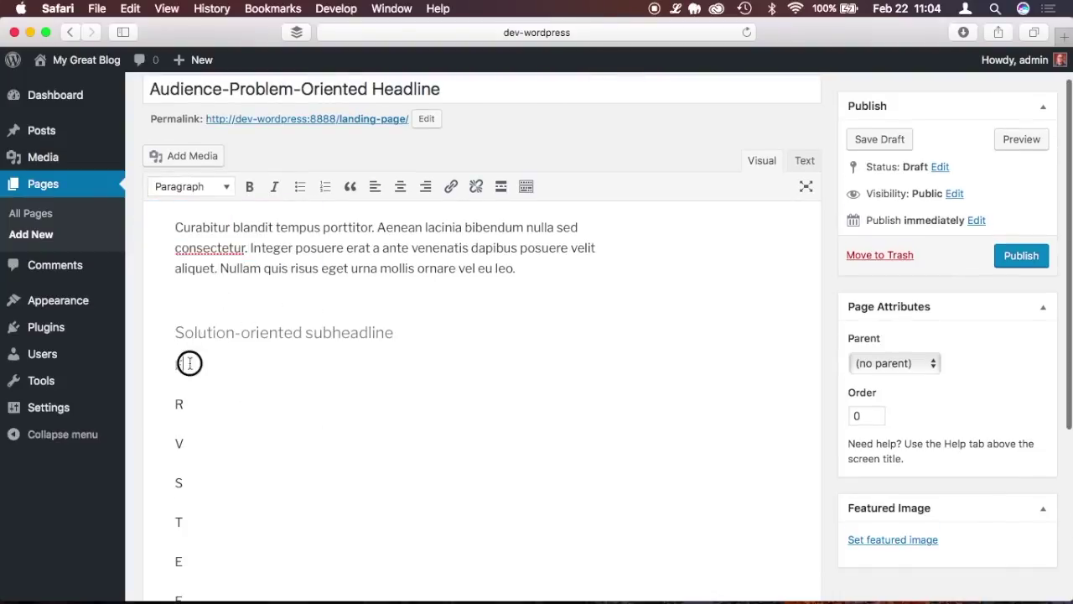
left_click(676, 10)
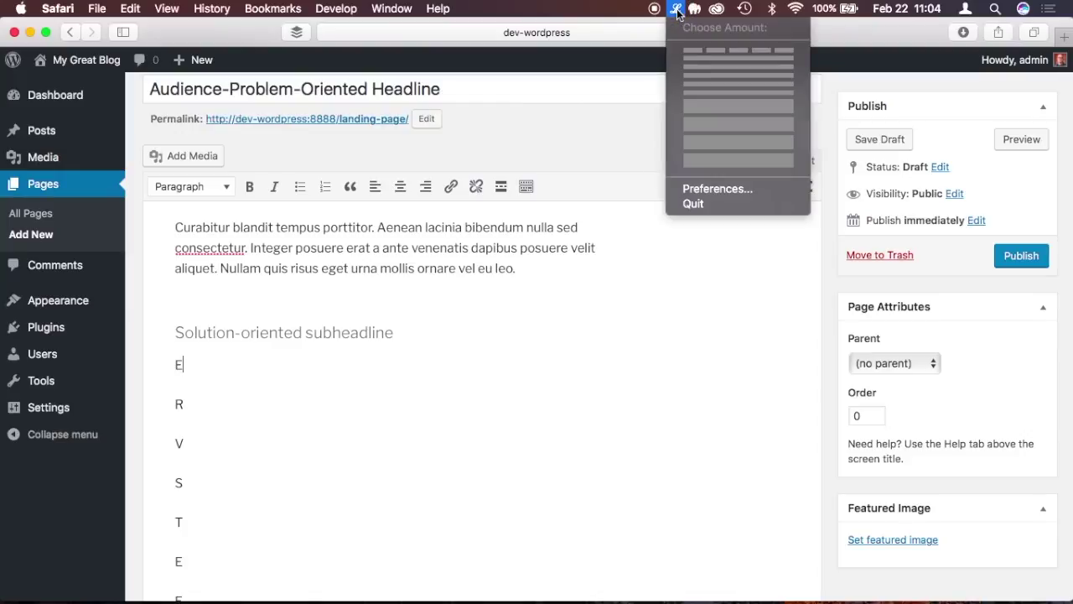
left_click(700, 106)
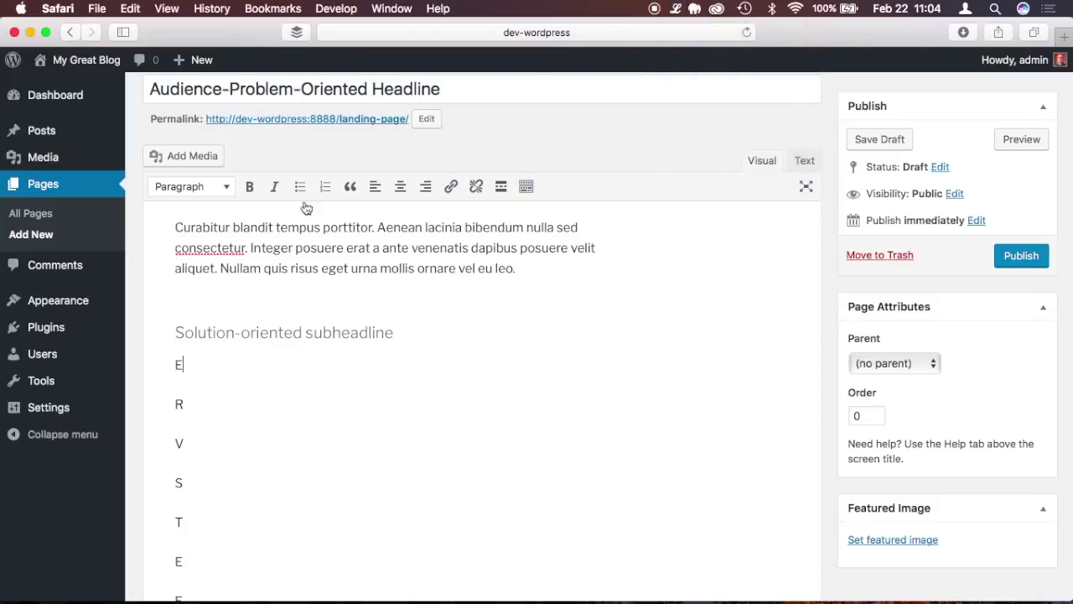
key("shift+Right")
key("Delete")
key("BackSpace")
type("Maecenas sed diam eget risus varius blandit sit amet non magna. Cras mattis consectetur purus sit amet fermentum. Cum sociis natoque penatibus et magnis dis parturient montes, nascetur ridiculus mus. Morbi leo risus, porta ac consectetur ac, vestibulum at eros. Donec ullamcorper nulla non metus auctor fringilla. Cras mattis consectetur purus sit amet fermentum.")
scroll(482, 336, "down", 1)
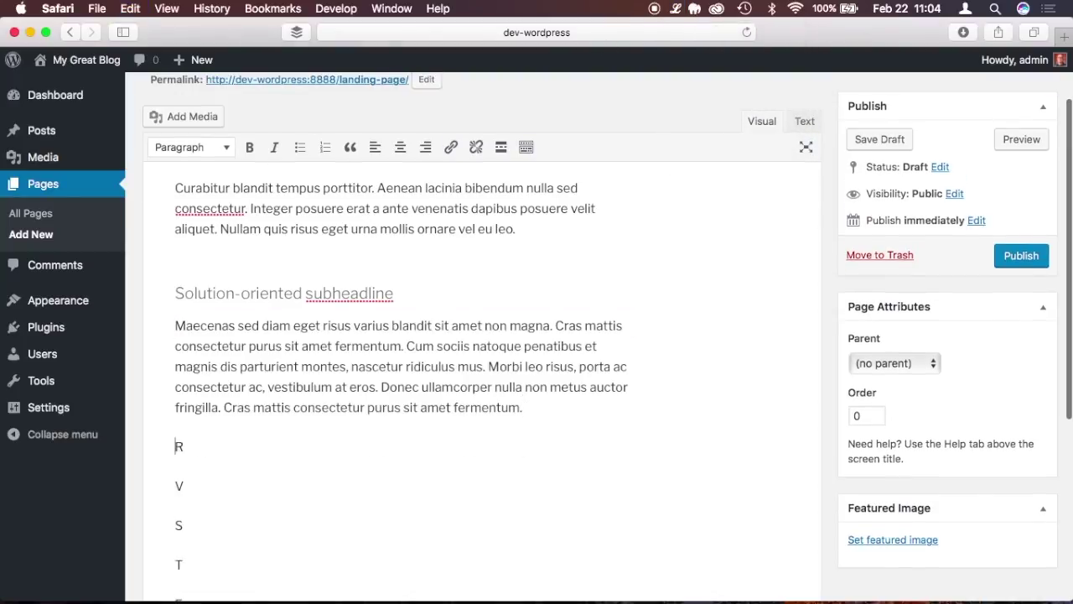
Put the label "Solution:" at the start of the paragraph below the subheadline
key("Up")
key("Up")
key("Up")
type("Solut")
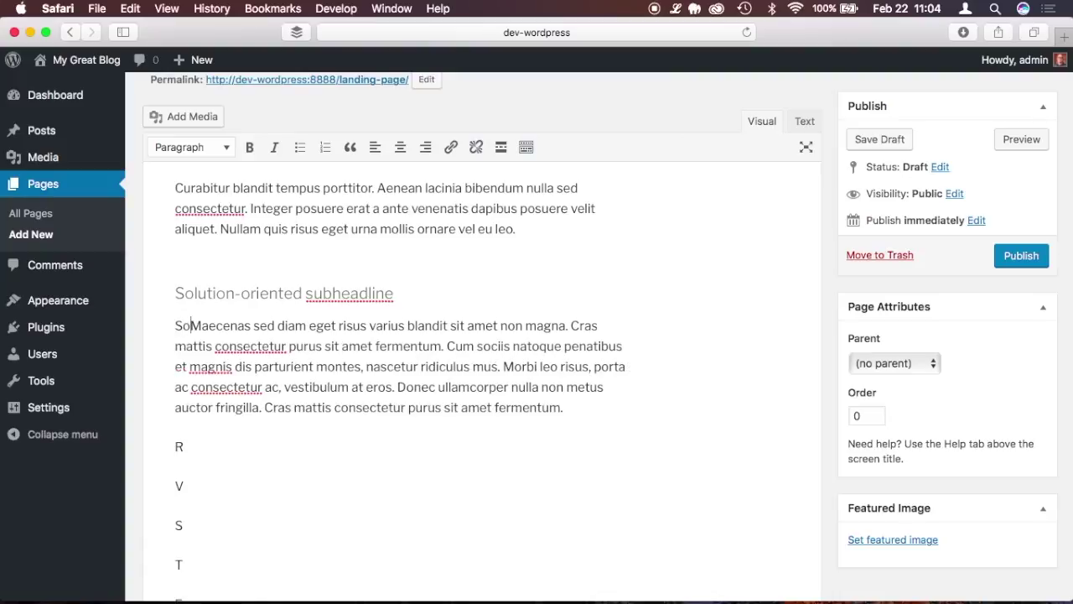
type("ion:")
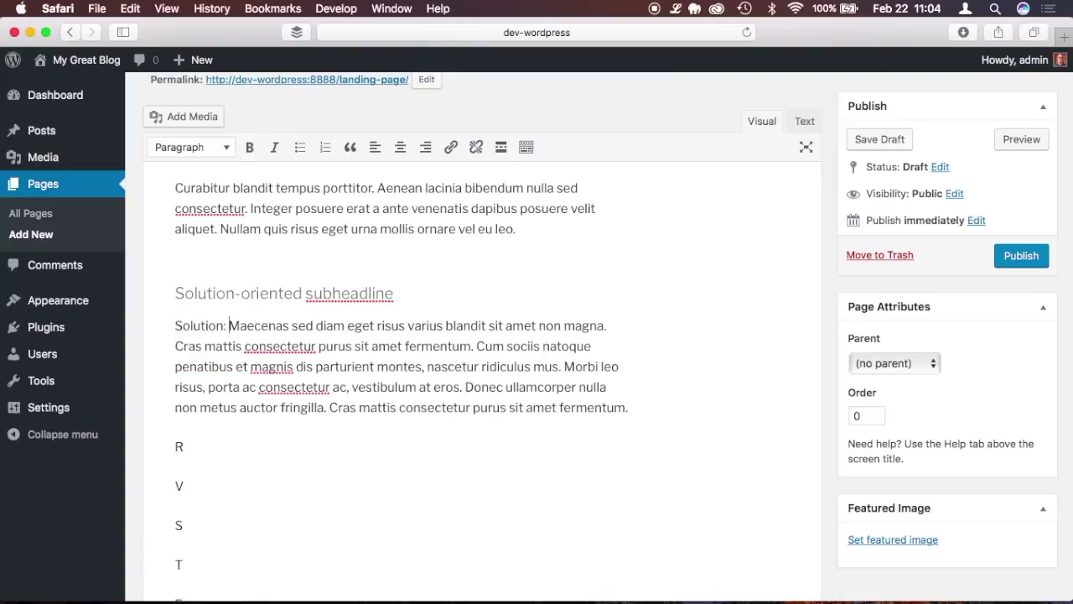
Put the label "Problem:" at the start of the first body paragraph
scroll(255, 252, "up", 2)
left_click(175, 238)
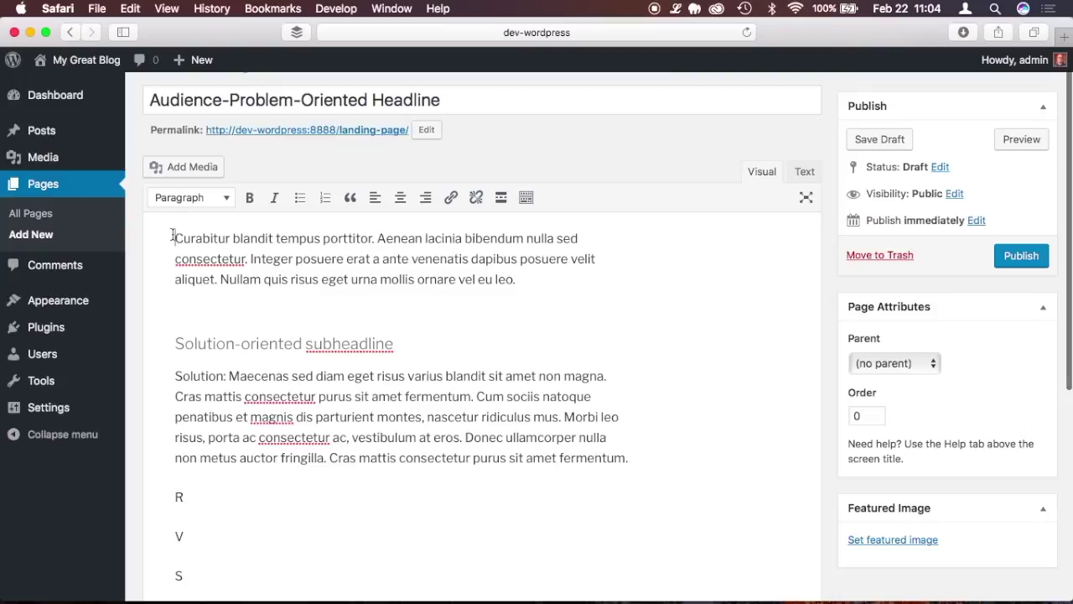
type("Problem:")
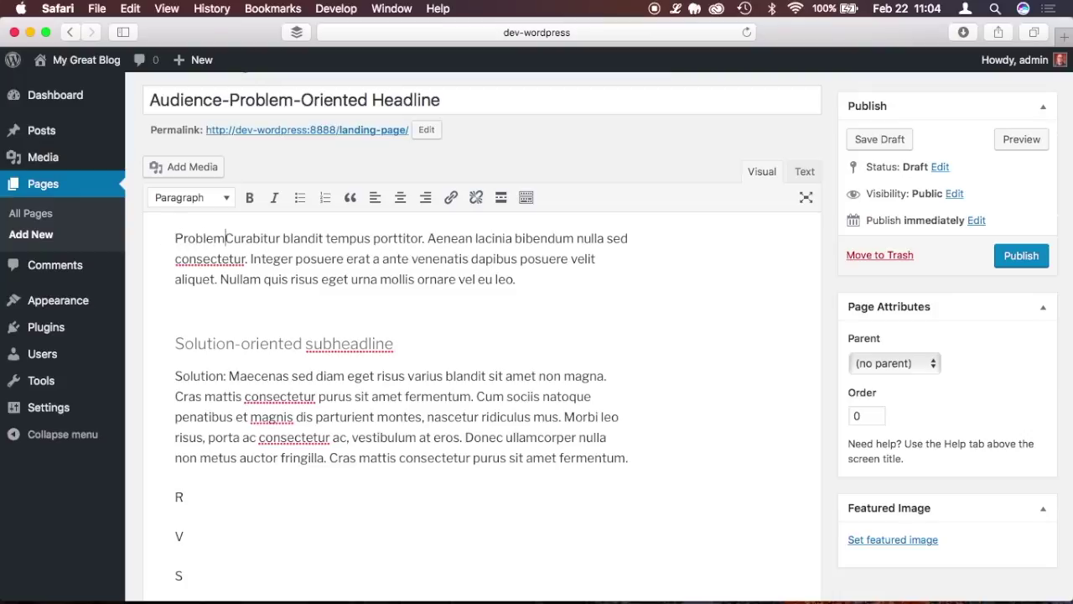
Replace the R below the solution paragraph with "How do we know this works?" and format it as Heading 2
scroll(238, 393, "down", 3)
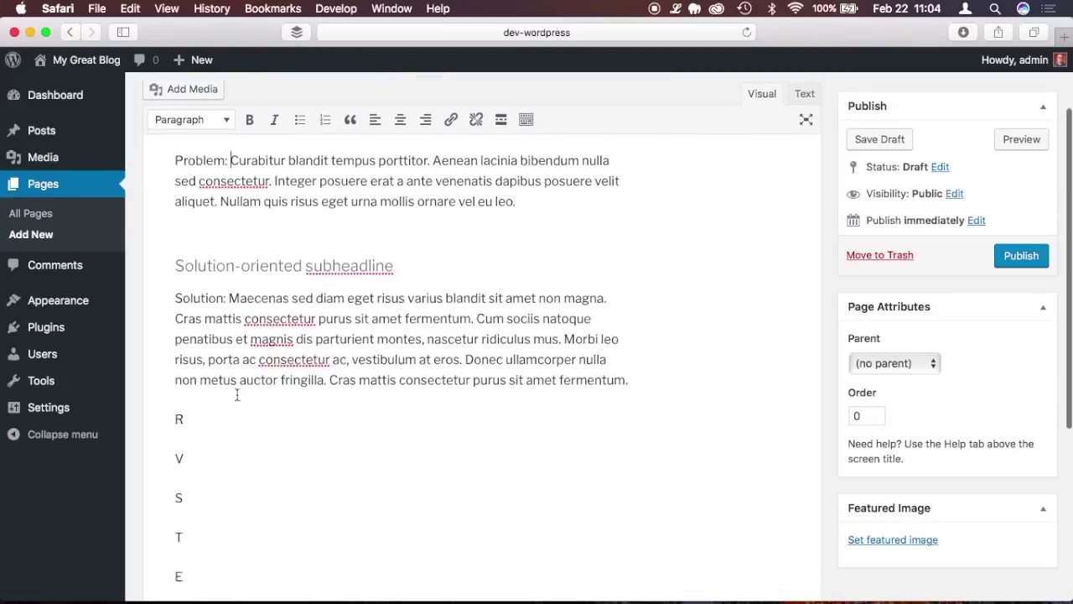
left_click(187, 404)
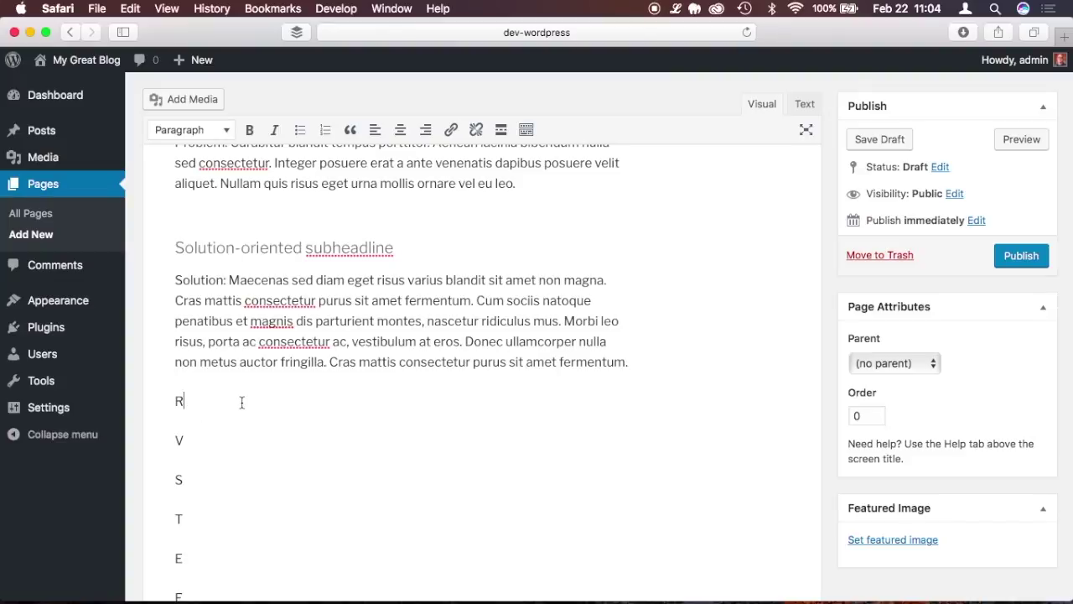
key("BackSpace")
type("How do we know this works")
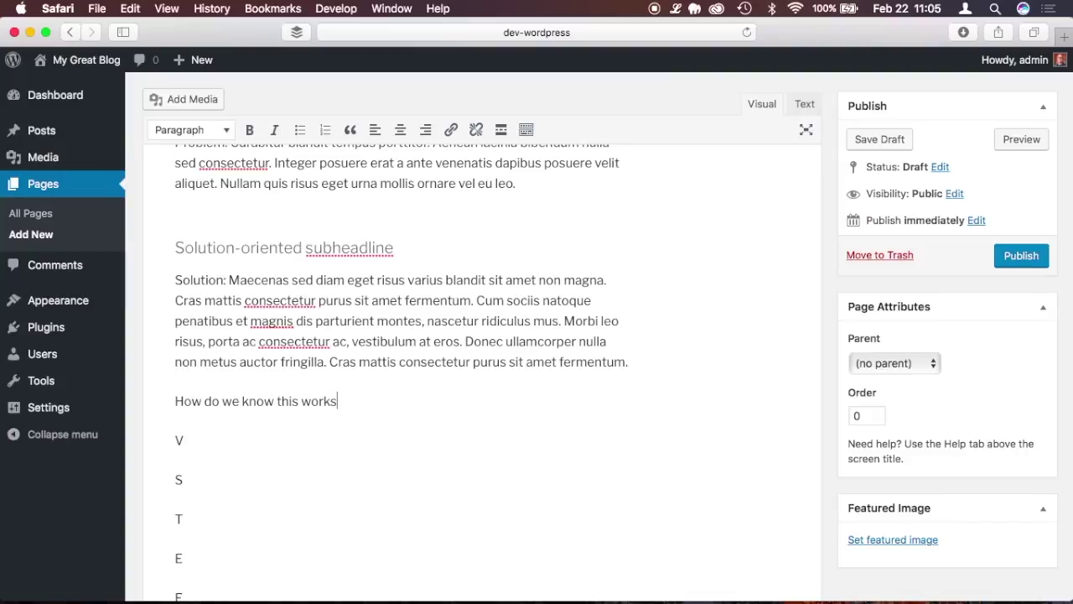
type("?")
left_click(206, 133)
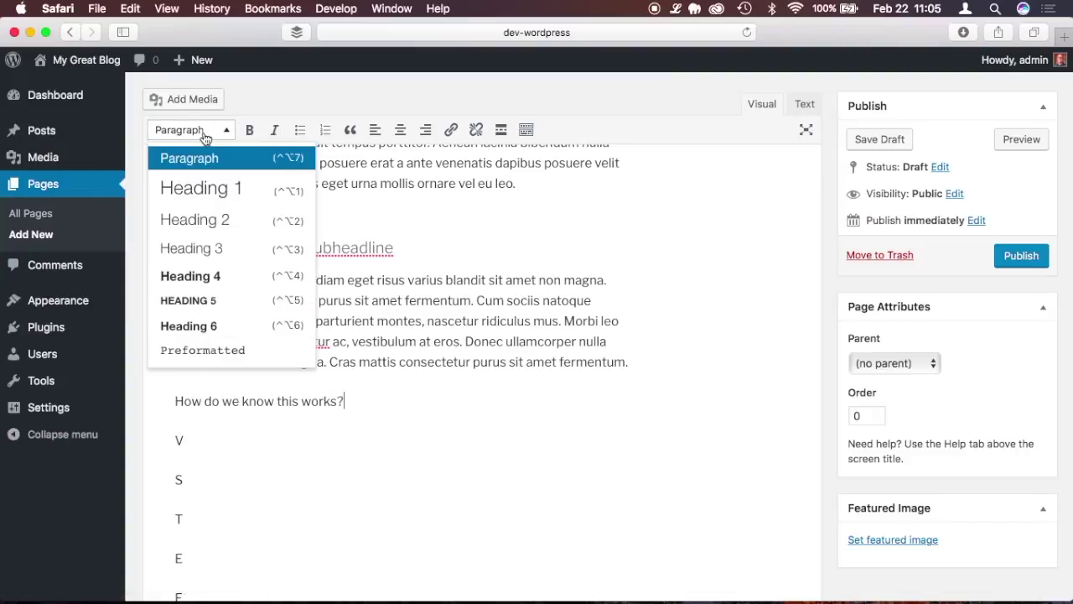
left_click(220, 219)
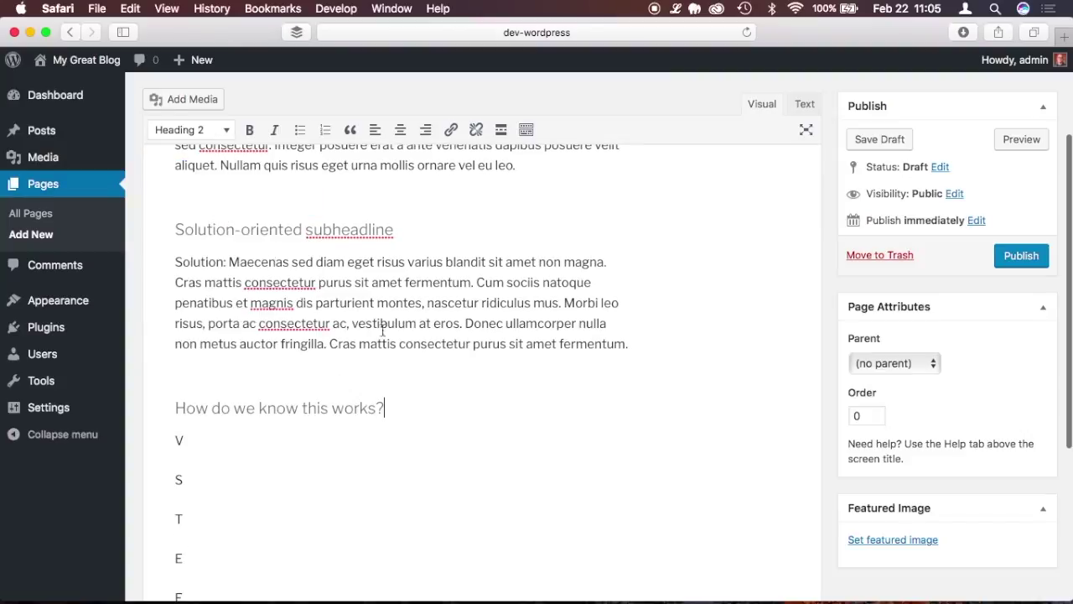
Preview the page and examine how the page title and the problem paragraph are displayed
scroll(421, 355, "up", 5)
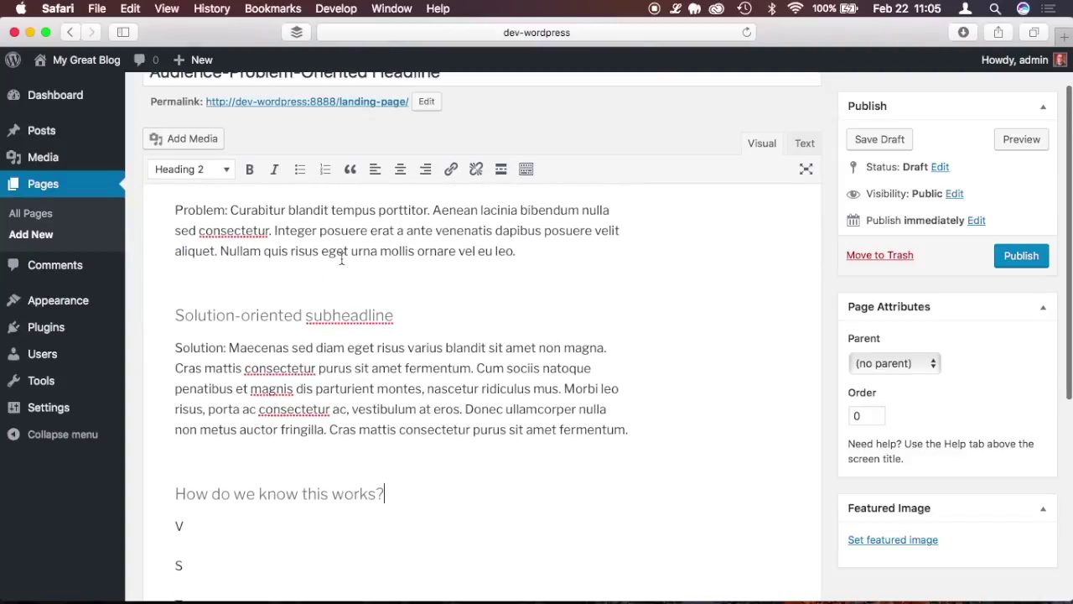
left_click(1021, 140)
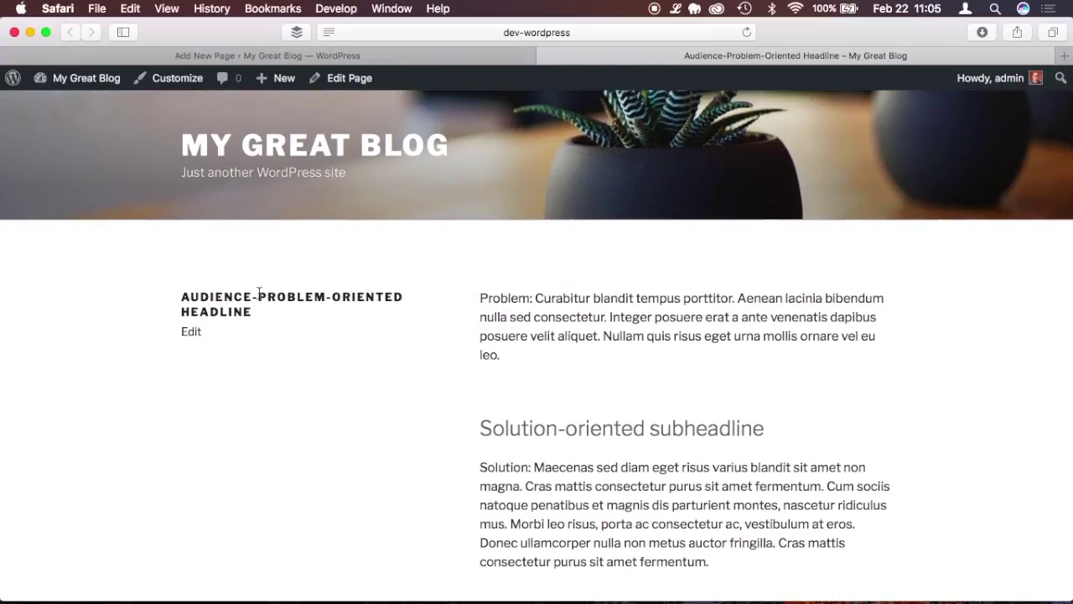
left_click_drag(182, 292, 254, 304)
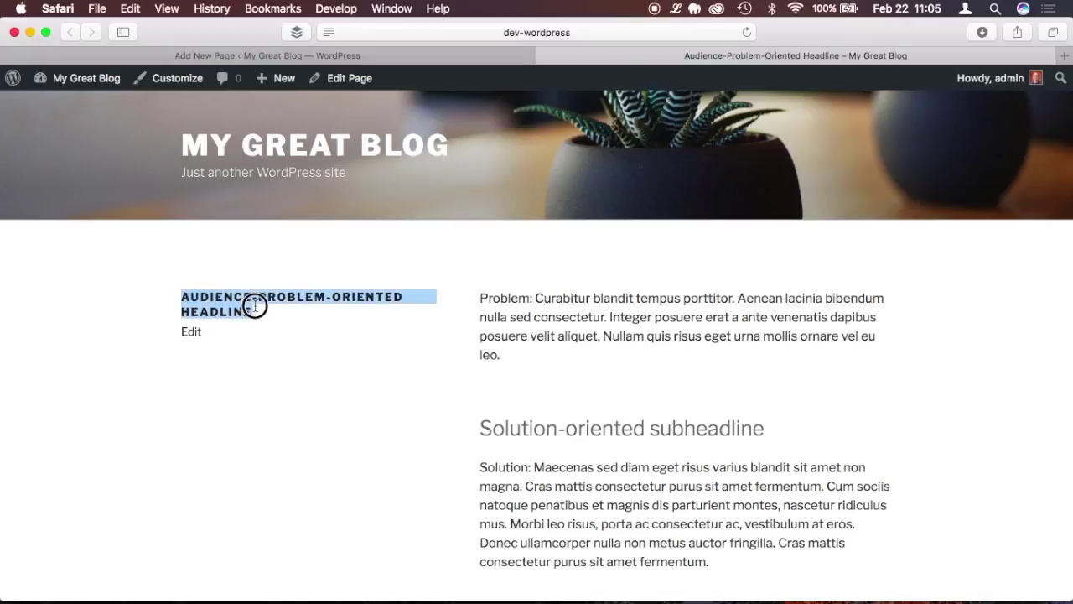
left_click(505, 298)
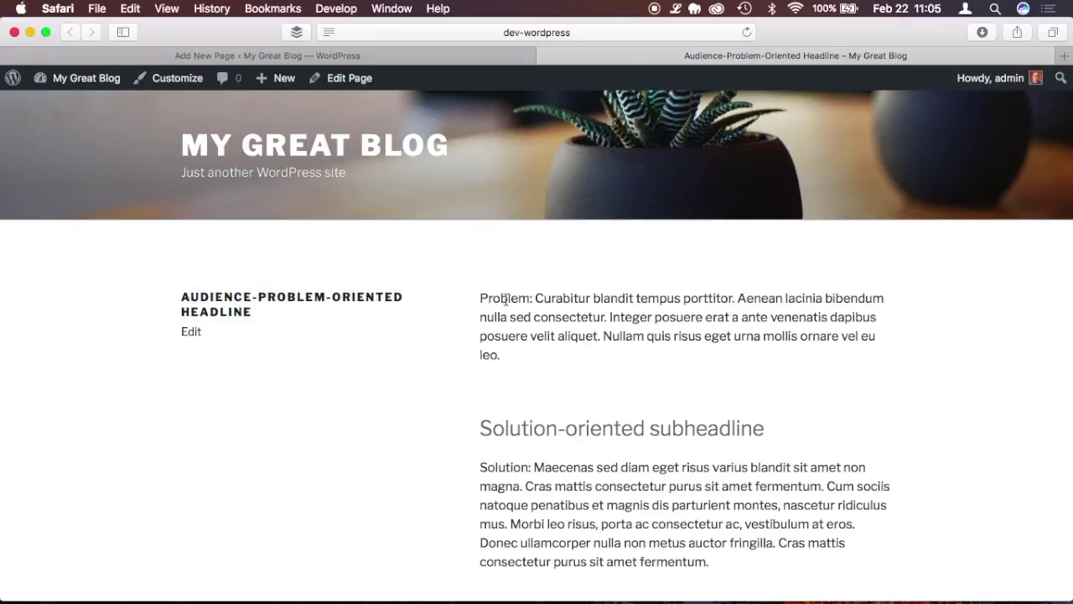
Return to the editor, copy the page title into a new line above the problem paragraph and format it as Heading 1
left_click(432, 54)
scroll(432, 248, "up", 2)
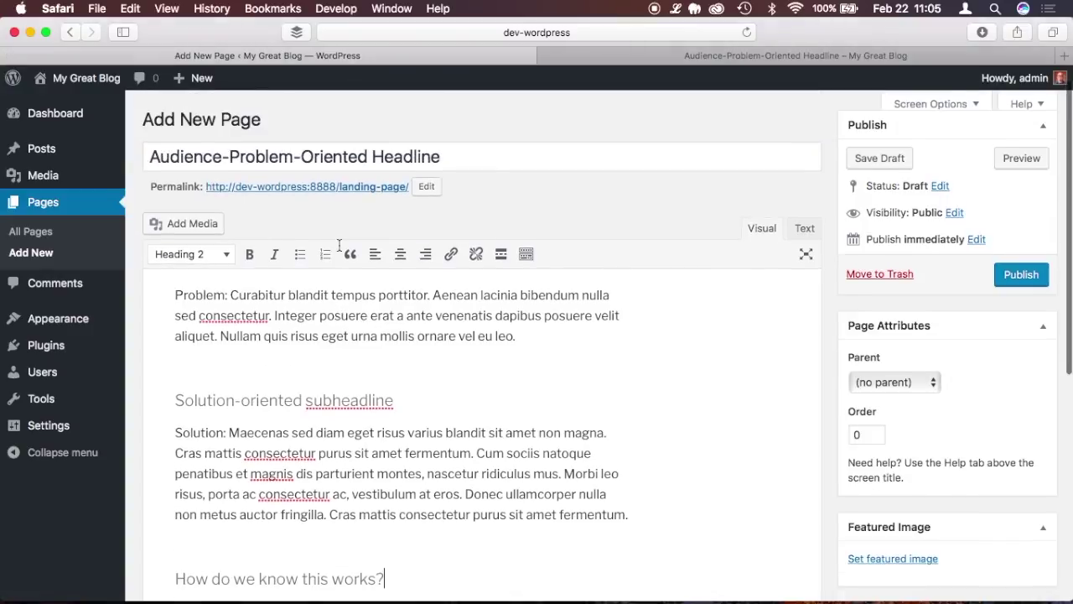
triple_click(325, 153)
key("super+c")
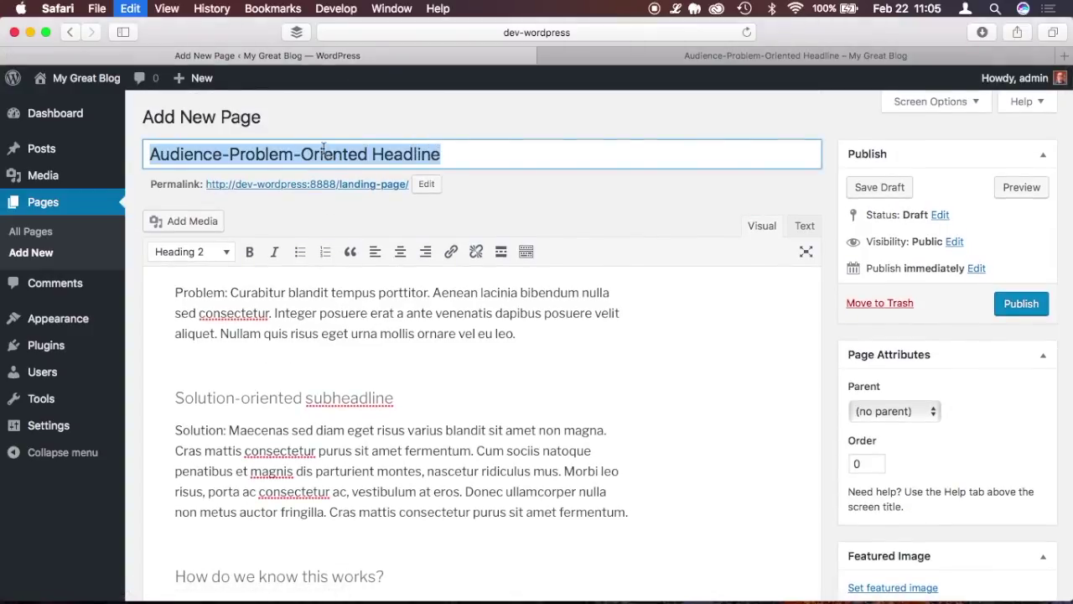
left_click(177, 286)
key("Return")
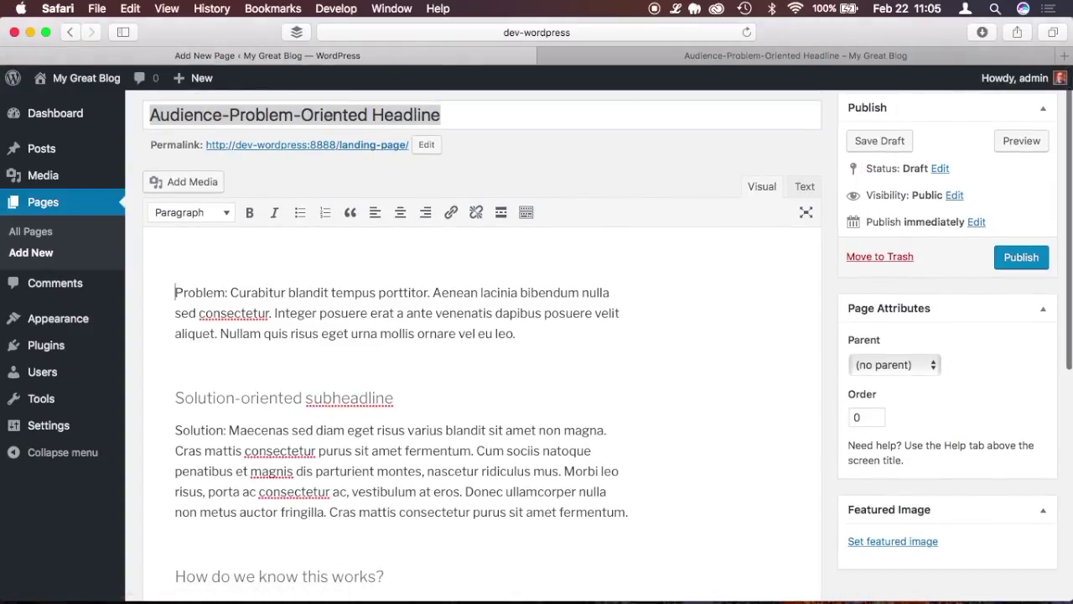
key("Up")
key("super+v")
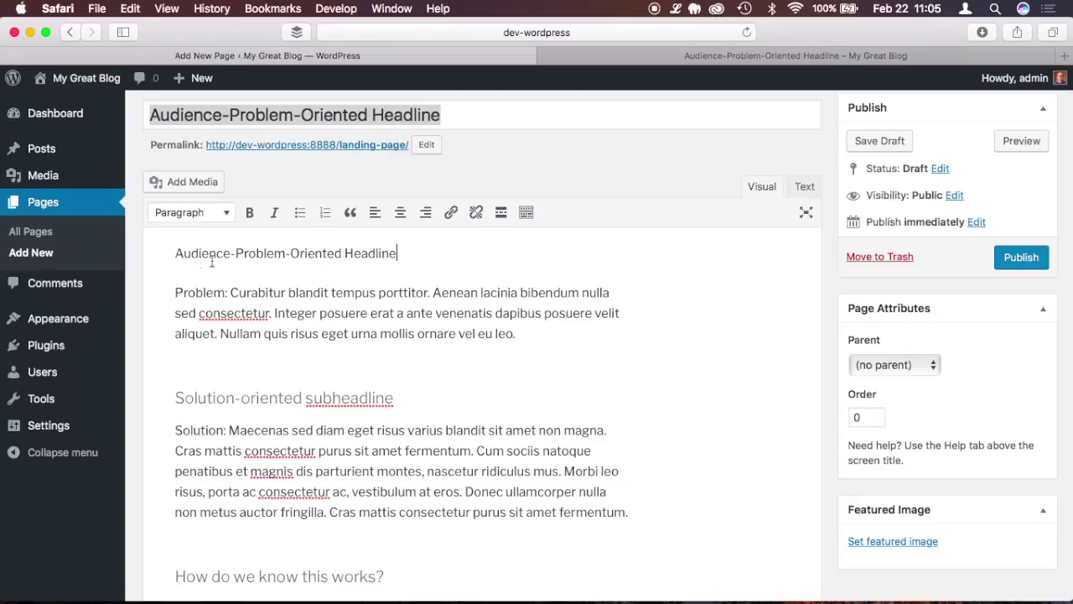
left_click(225, 213)
left_click(207, 273)
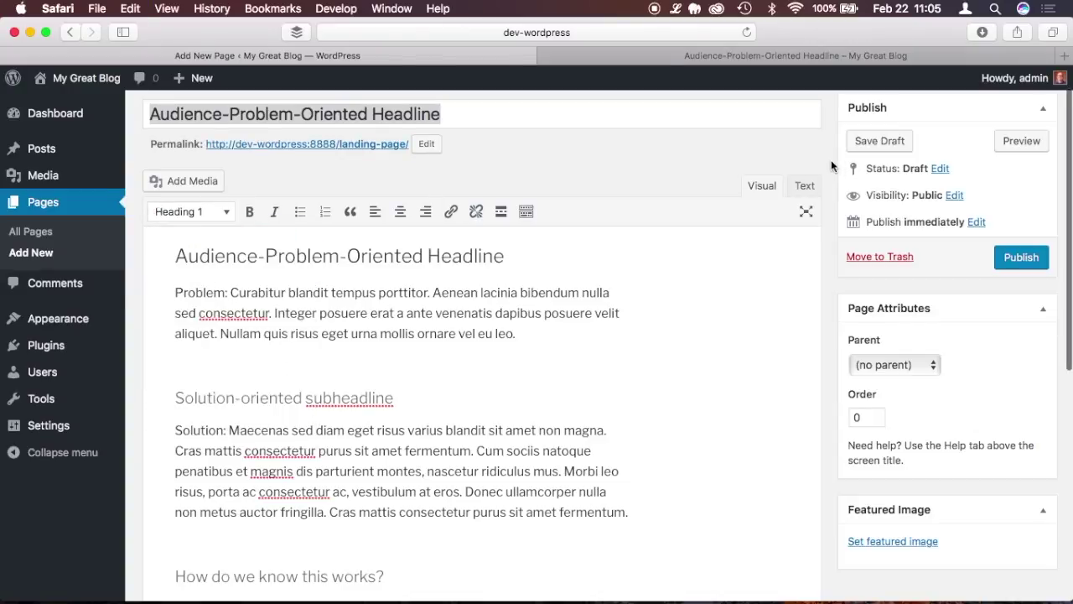
Preview the page again and check the in-body headline and the sections below it
scroll(880, 168, "up", 2)
left_click(1036, 186)
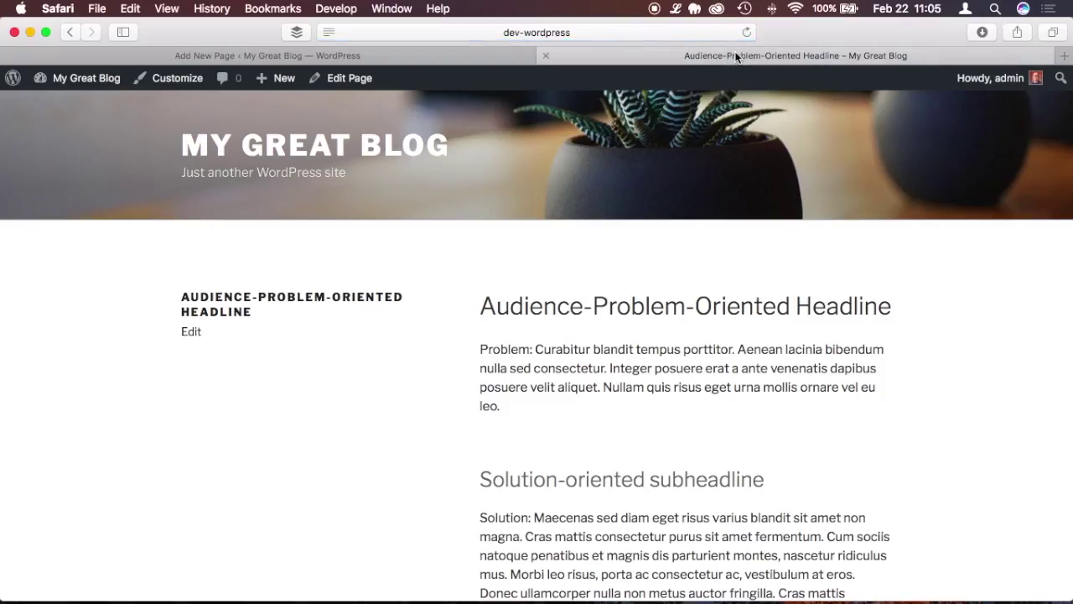
left_click_drag(480, 306, 891, 307)
left_click(772, 360)
scroll(772, 361, "down", 8)
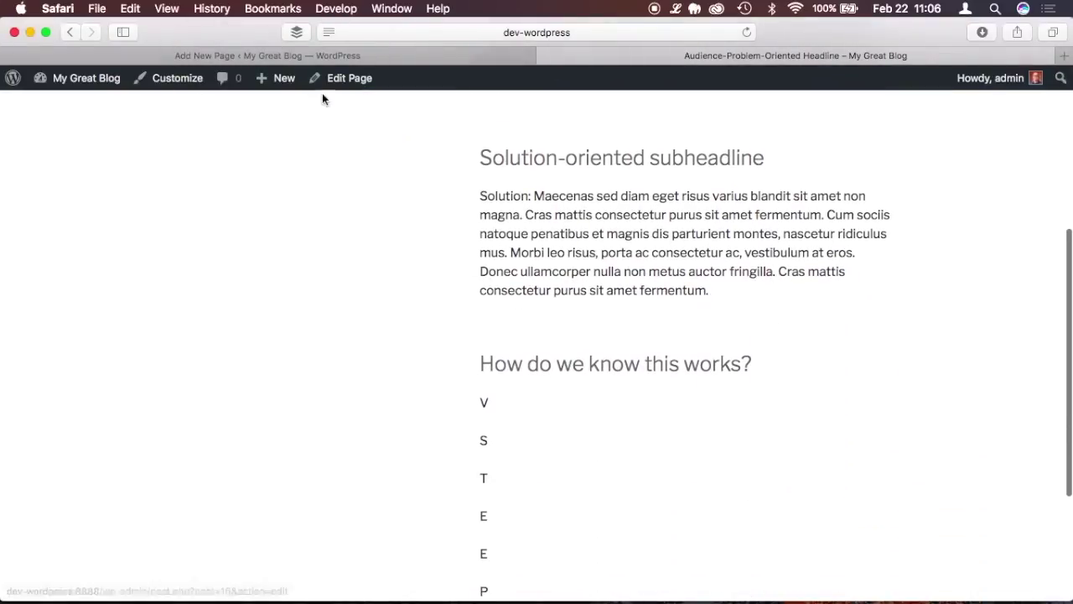
Return to the editor and put the label "Verification:" at the start of the "How do we know this works?" heading
left_click(309, 56)
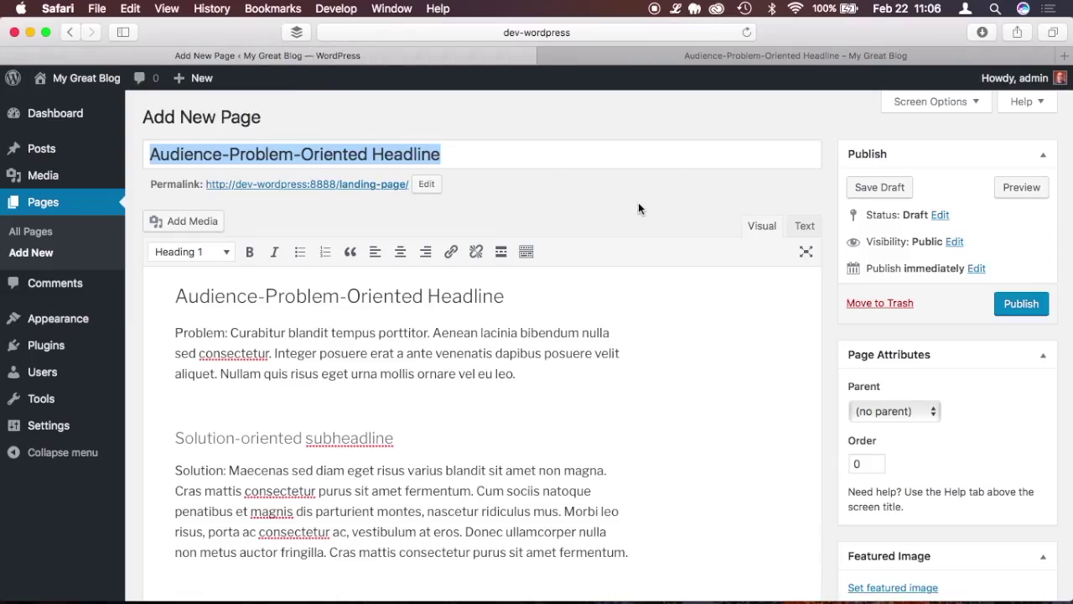
scroll(619, 412, "down", 3)
left_click(265, 502)
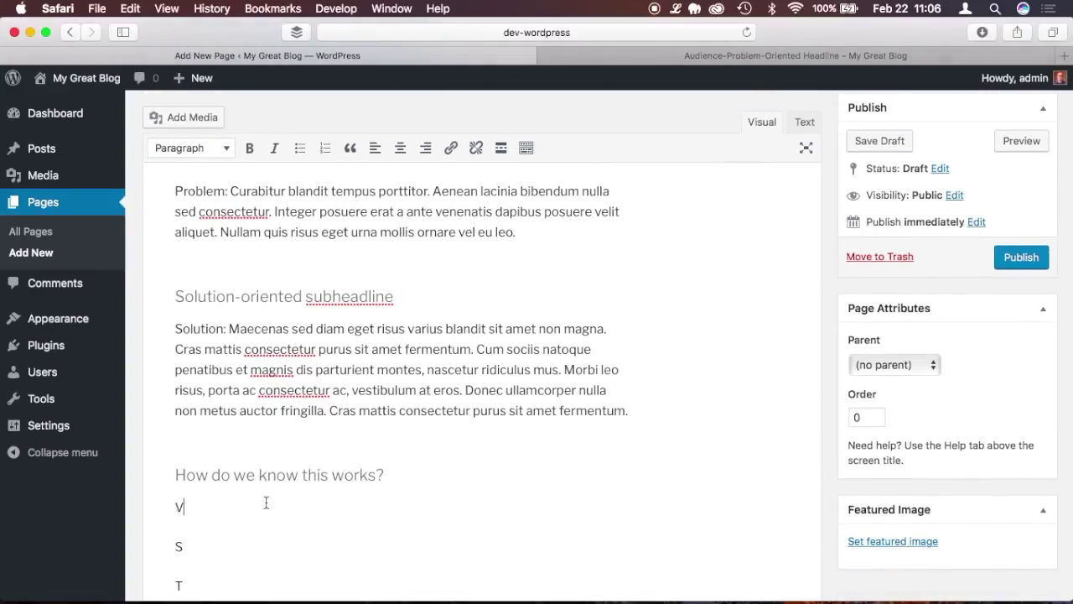
scroll(265, 502, "down", 1)
key("Up")
key("Up")
type("Verificatio")
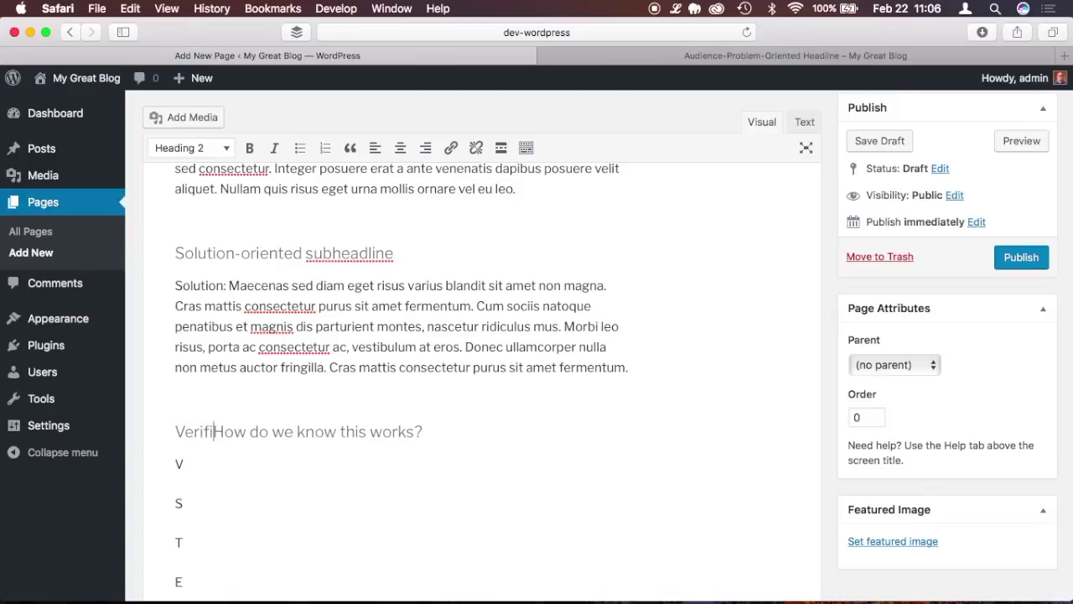
type("n:")
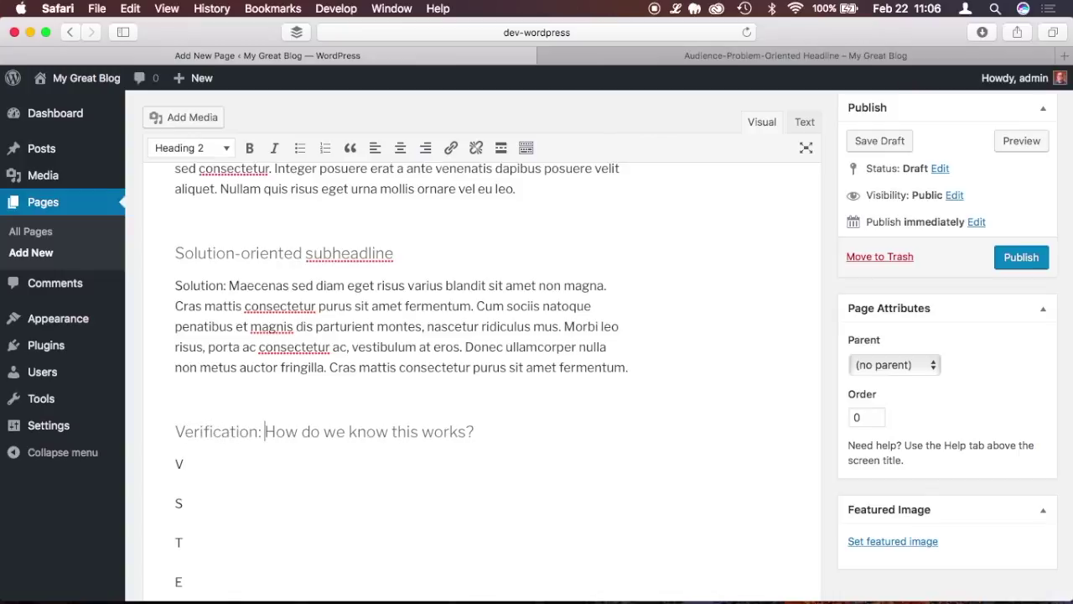
Delete the V line below the verification heading
left_click(199, 462)
key("BackSpace")
key("BackSpace")
Expand the S below the verification heading to "Scientific Metrics" and format it as Heading 3
scroll(198, 525, "down", 3)
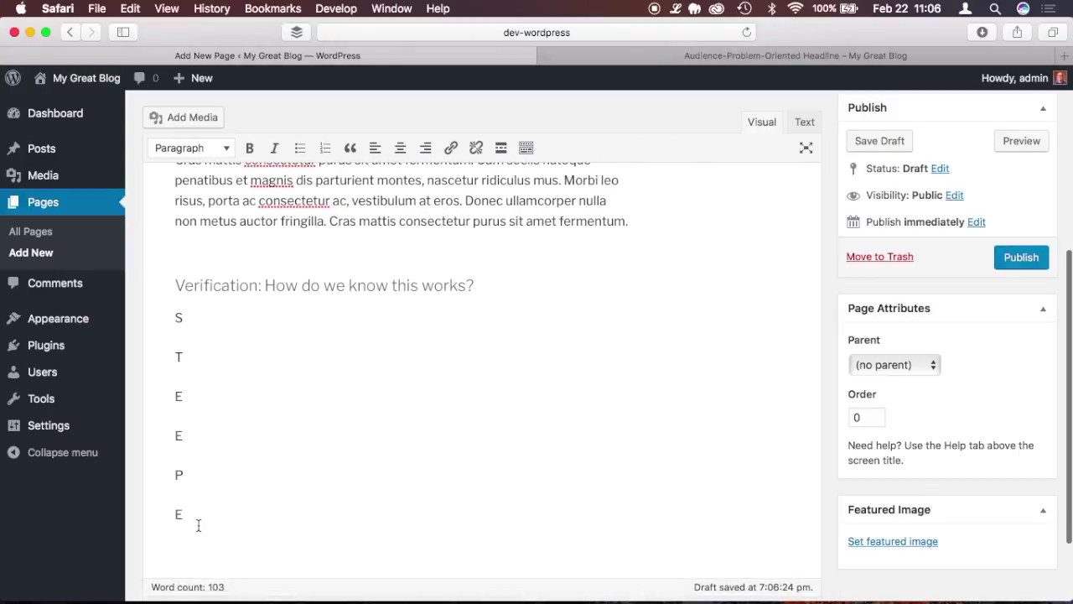
left_click(185, 318)
type("cient")
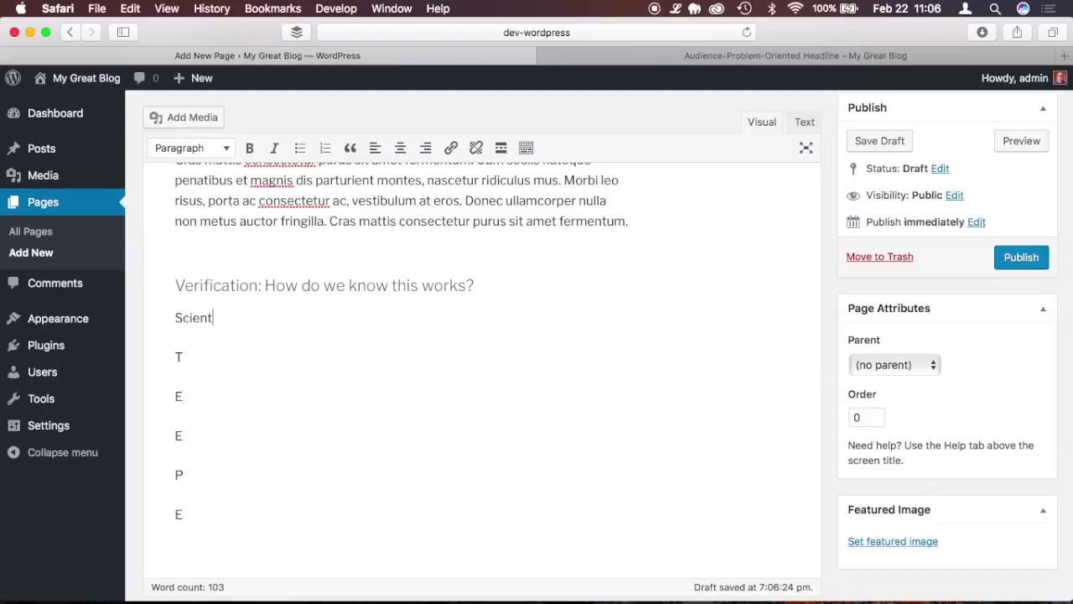
type("ific Met")
key("BackSpace")
type("etrics")
left_click(188, 148)
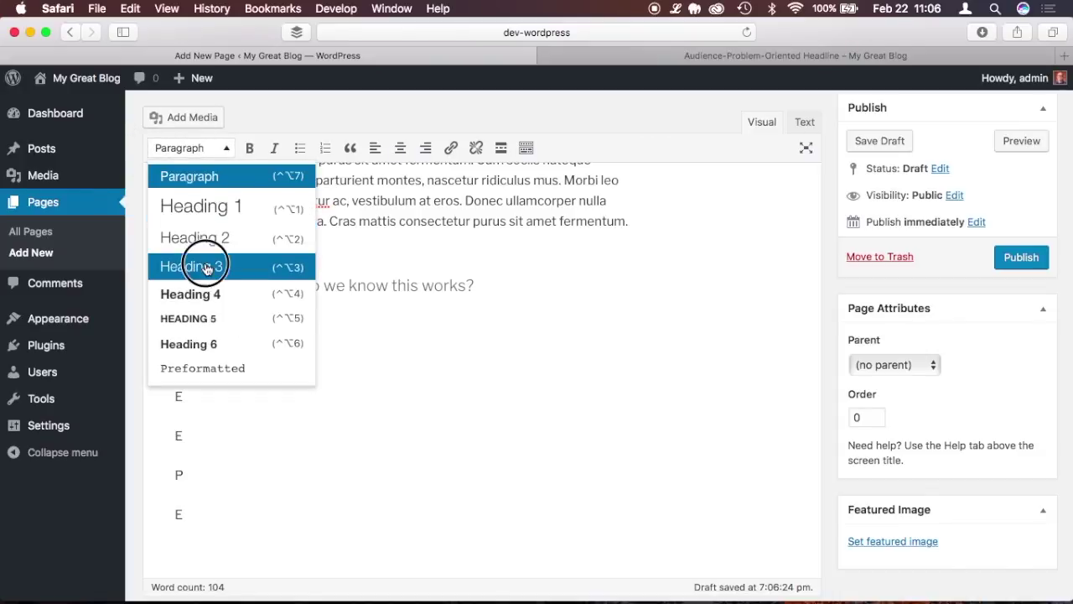
left_click(204, 266)
Add the lines "50%" and "100 people" below Scientific Metrics and turn them into a bulleted list
key("Return")
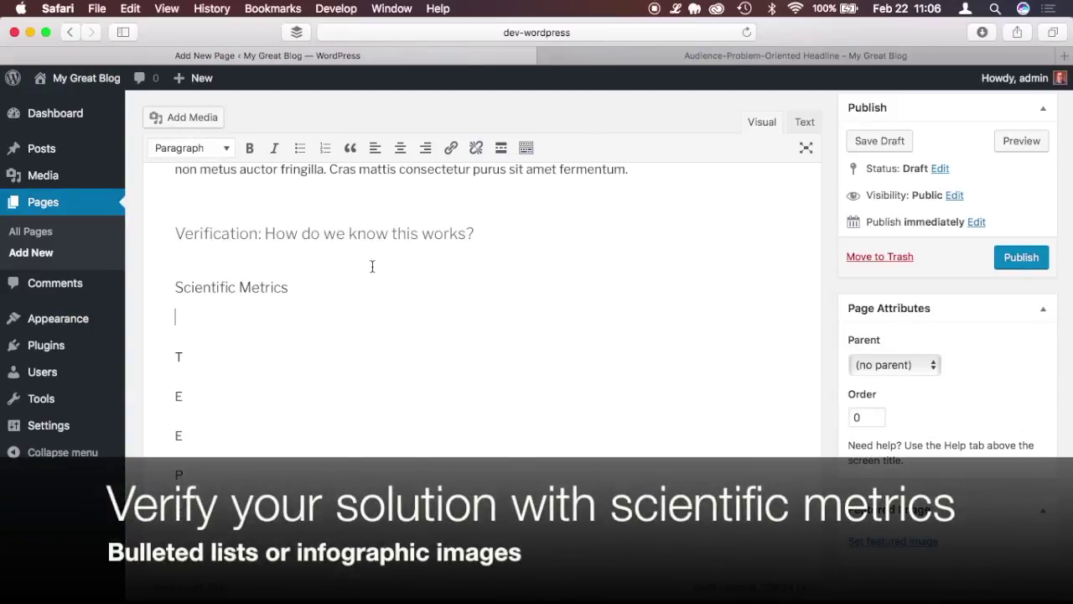
type("50%")
key("Return")
type("1000")
key("BackSpace")
type("people")
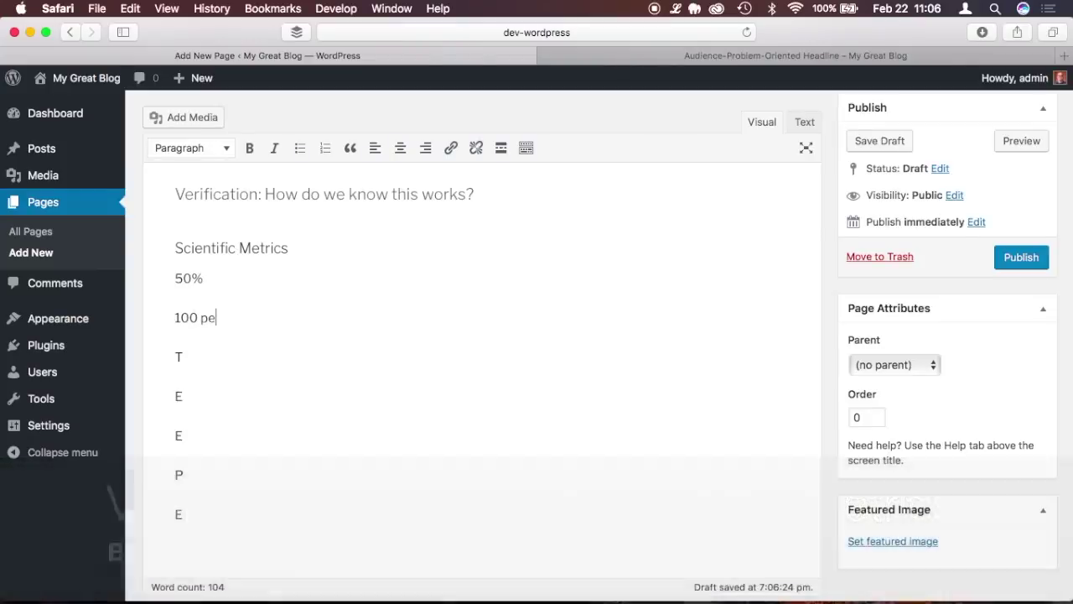
left_click_drag(243, 318, 174, 271)
left_click(299, 148)
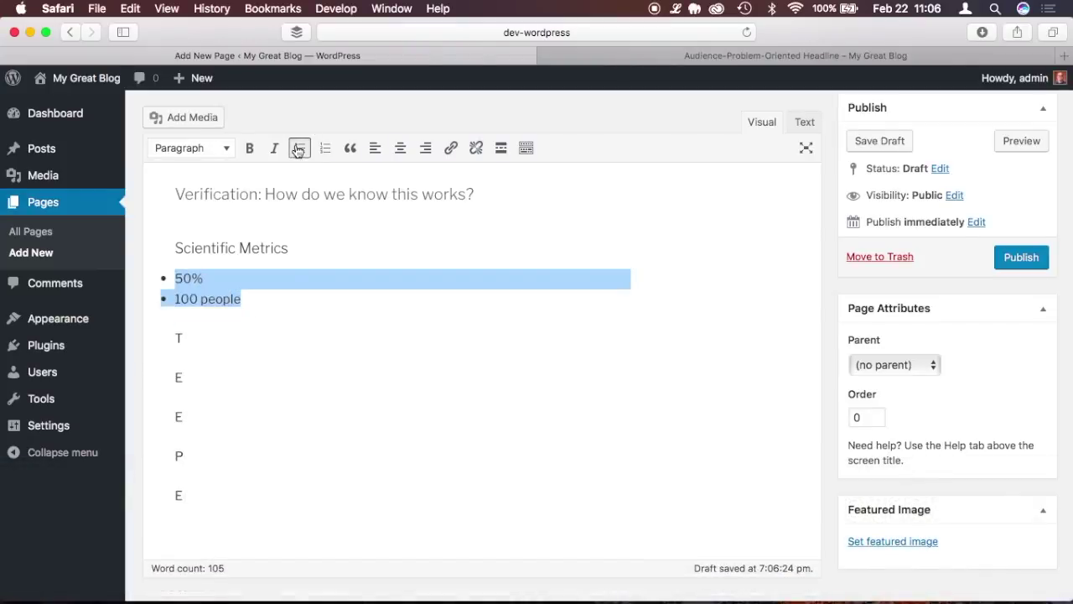
Expand the T below the bulleted list to "Testimonials" and format it as Heading 3
left_click(244, 307)
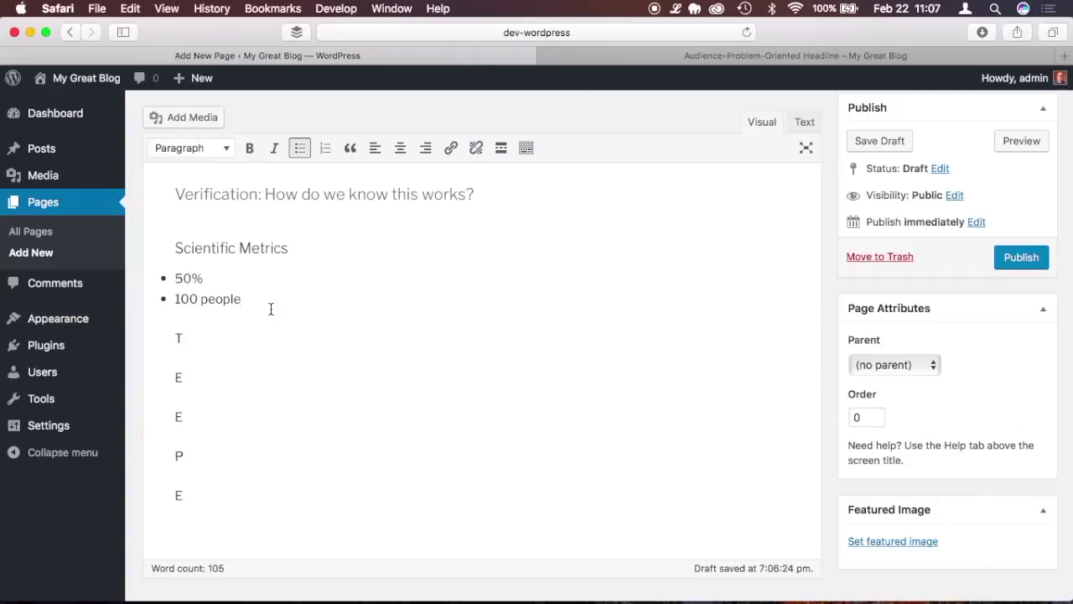
key("Right")
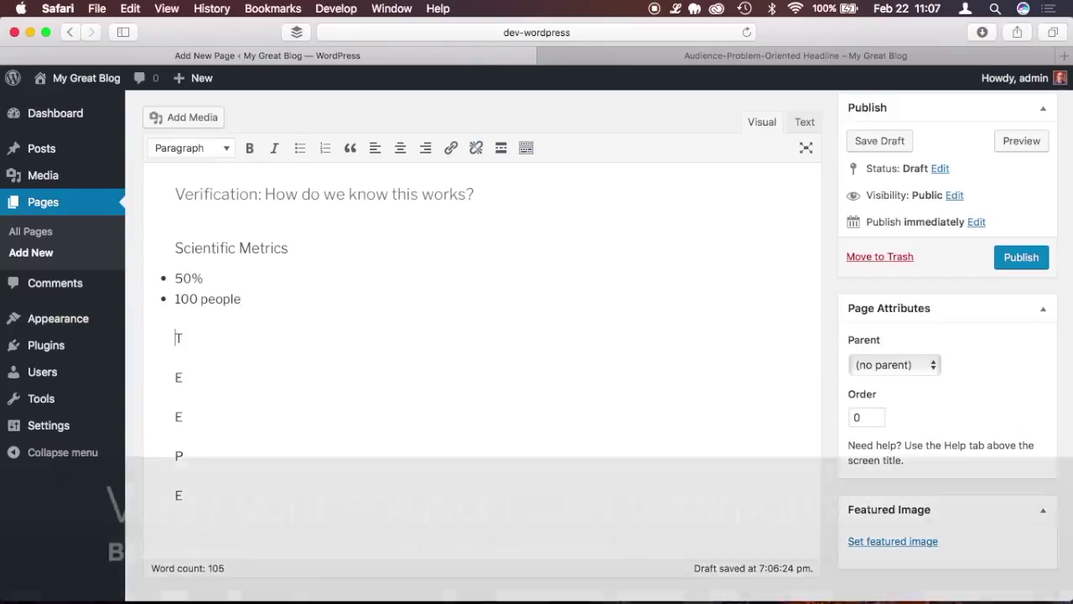
type("estimonial")
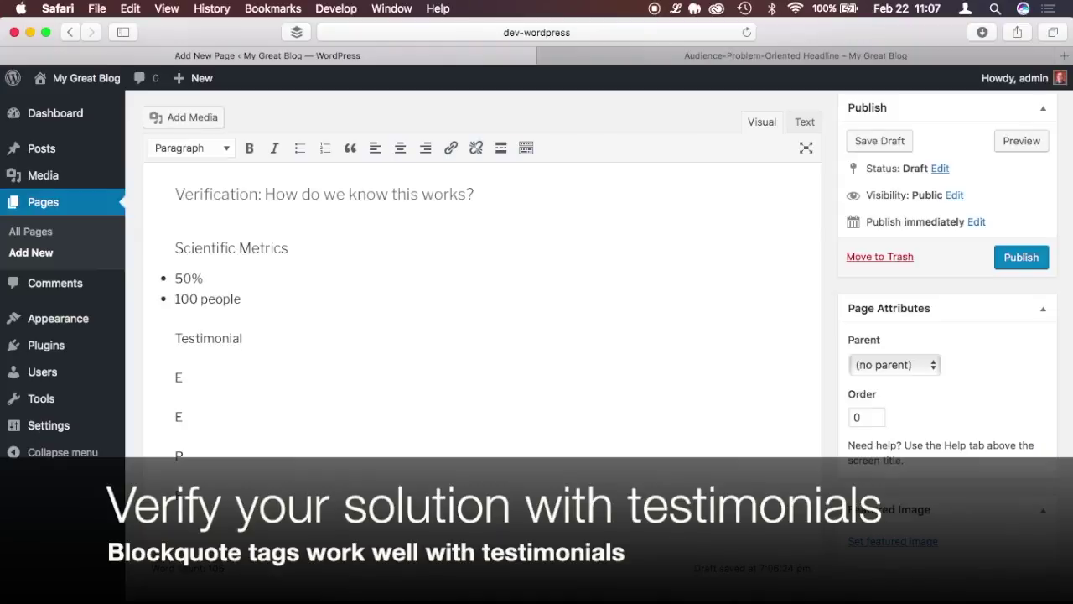
type("s")
left_click(208, 150)
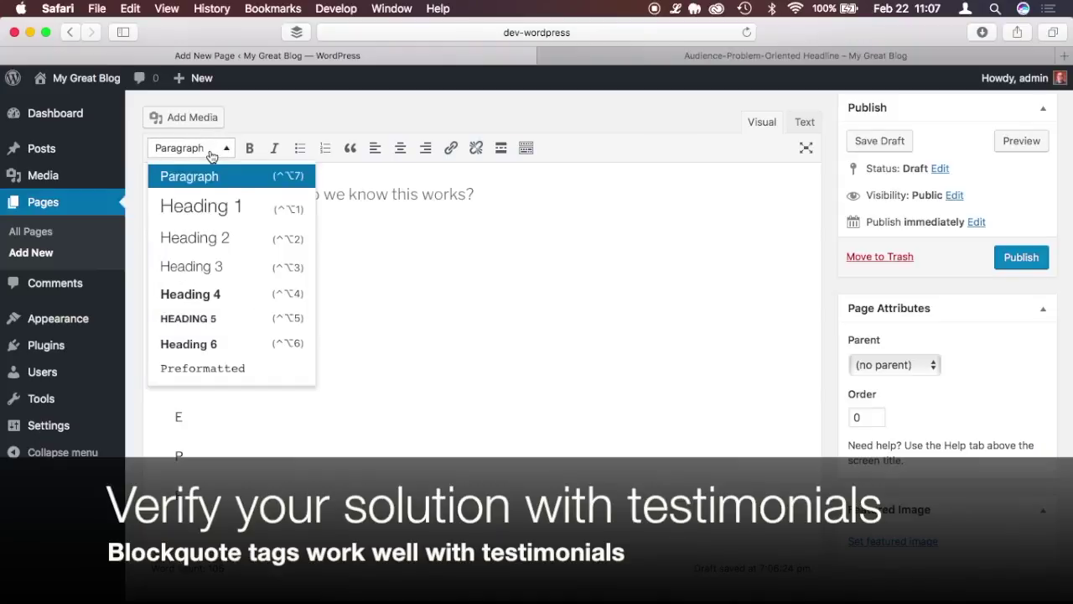
left_click(221, 267)
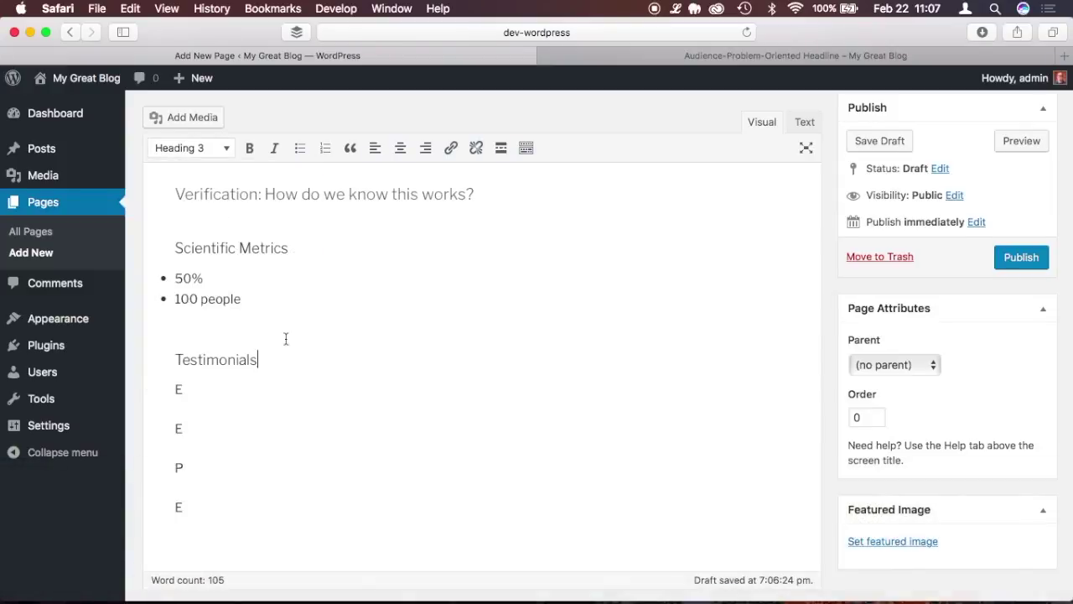
Add the quoted placeholder testimonial "Integer posuere erat a ante venenatis dapibus posuere velit aliquet." below the Testimonials heading, attributed to a sample customer name
key("Return")
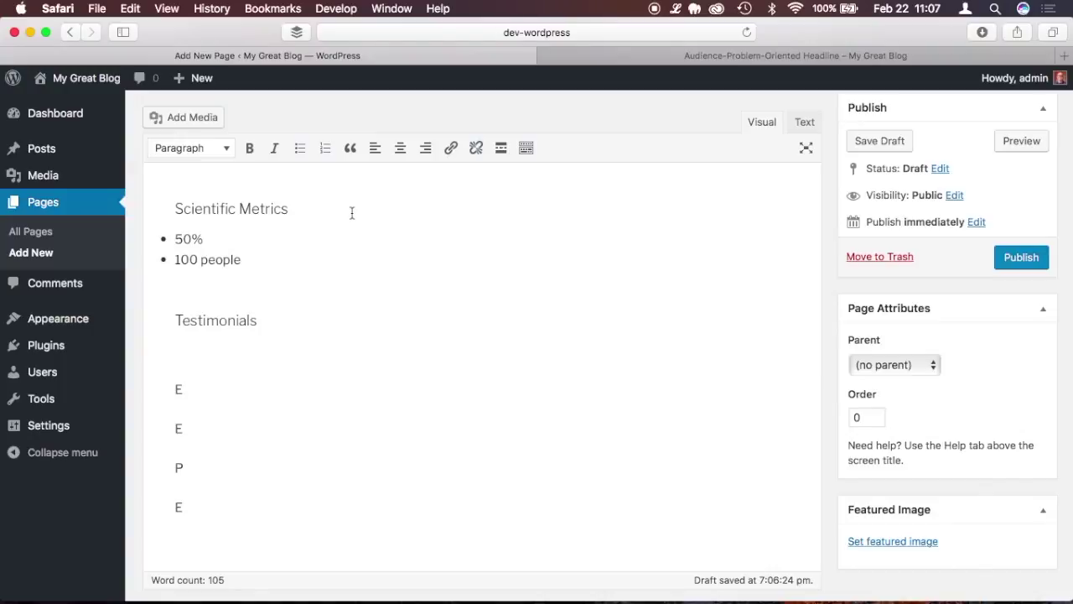
left_click(673, 10)
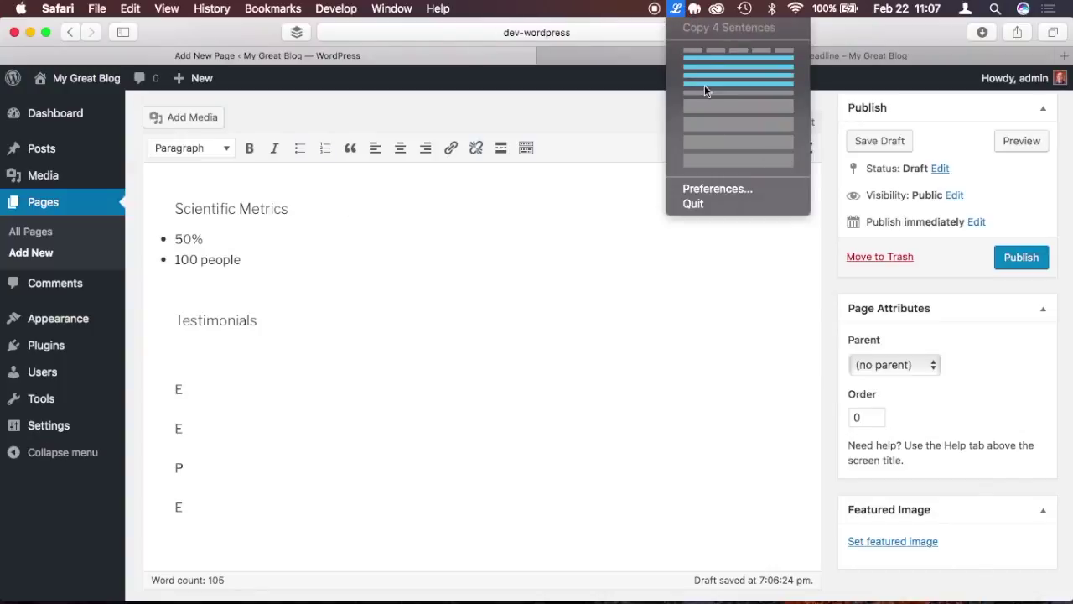
left_click(699, 56)
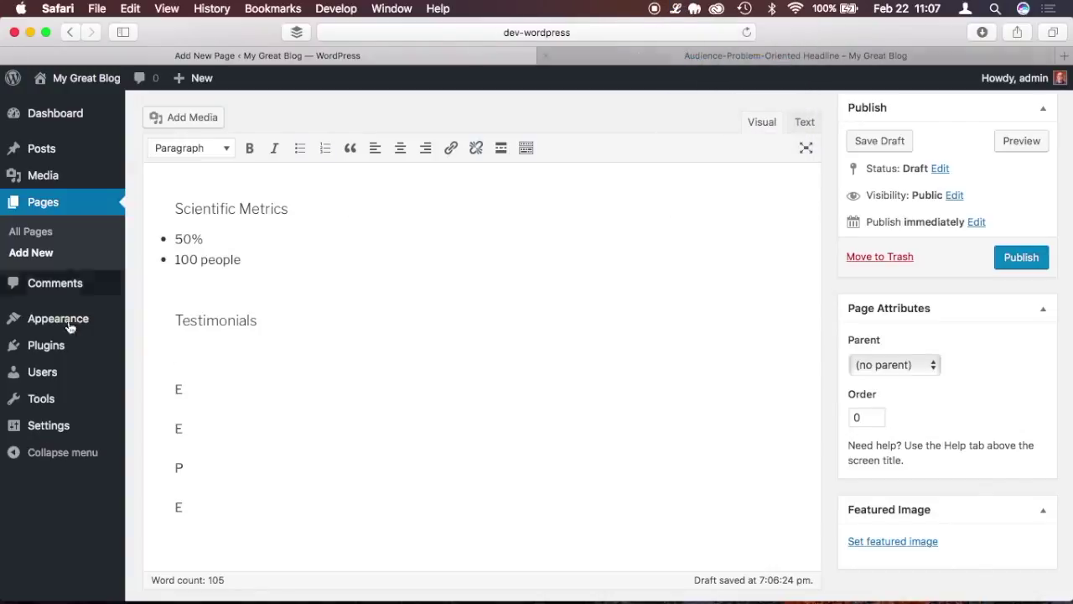
left_click(209, 357)
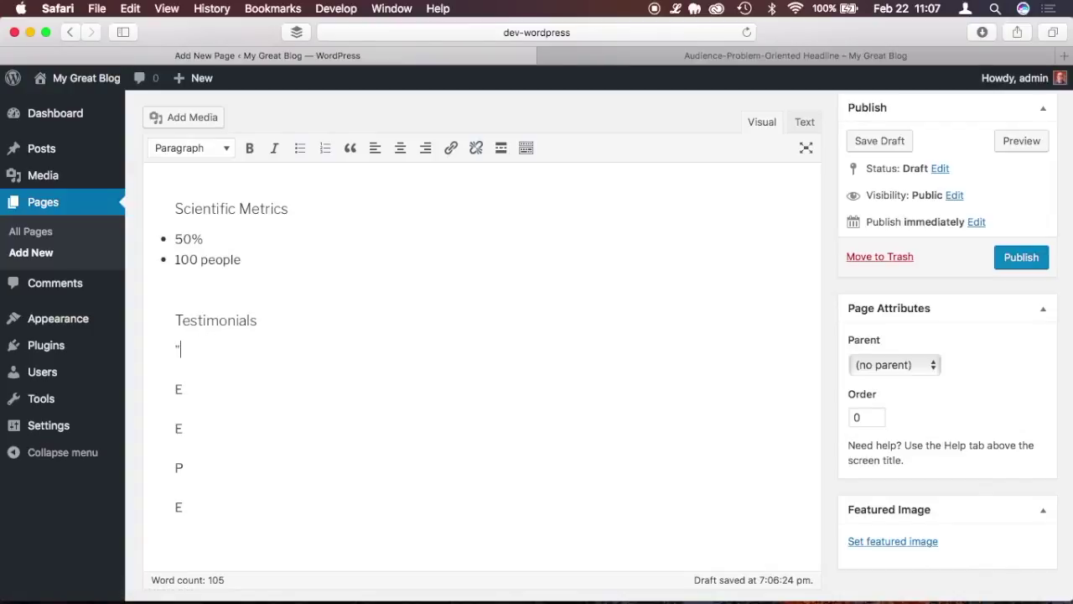
key("super+v")
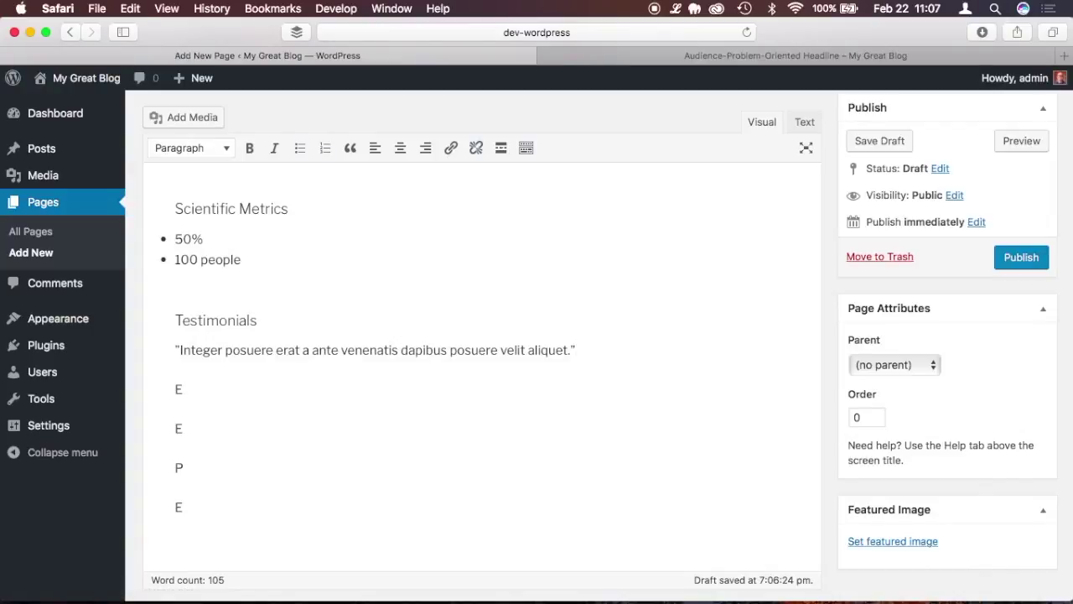
type("Johnny Appleseed")
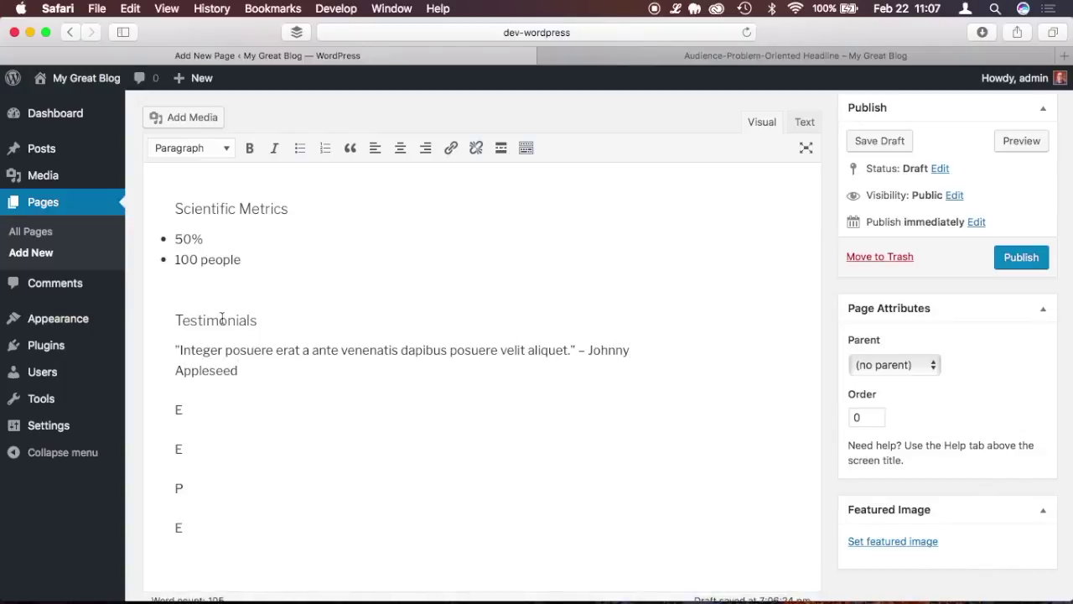
Format the attributed testimonial below the Testimonials heading as a blockquote
left_click_drag(238, 370, 156, 350)
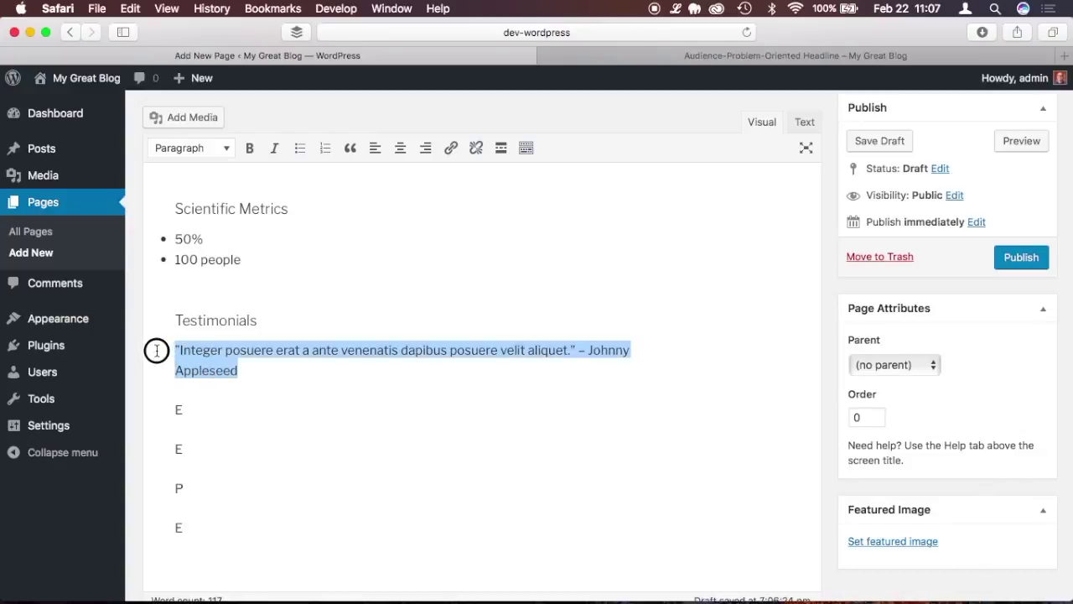
left_click(351, 148)
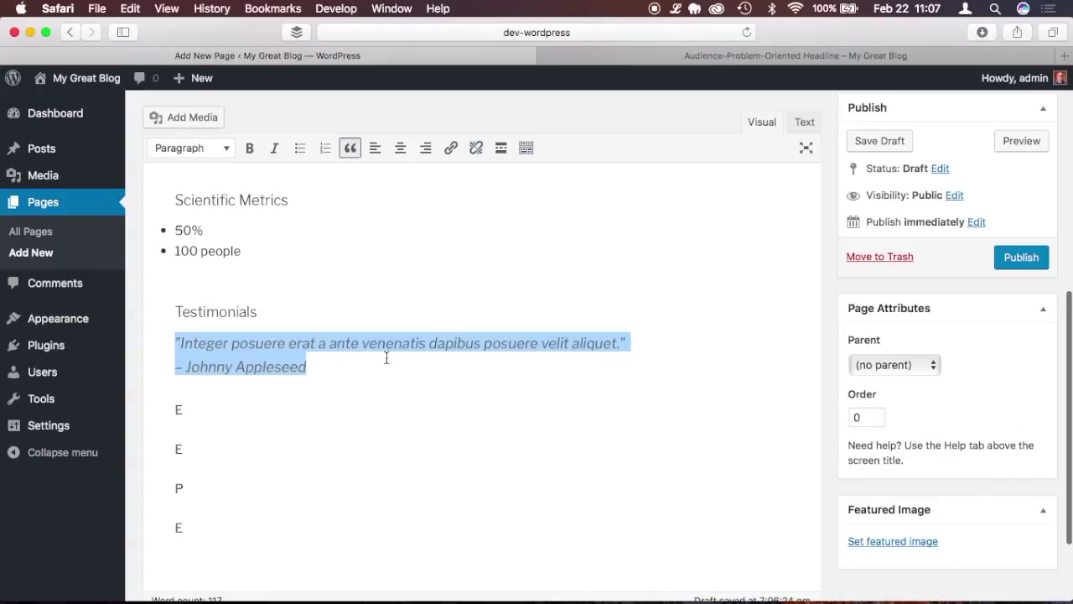
left_click(340, 371)
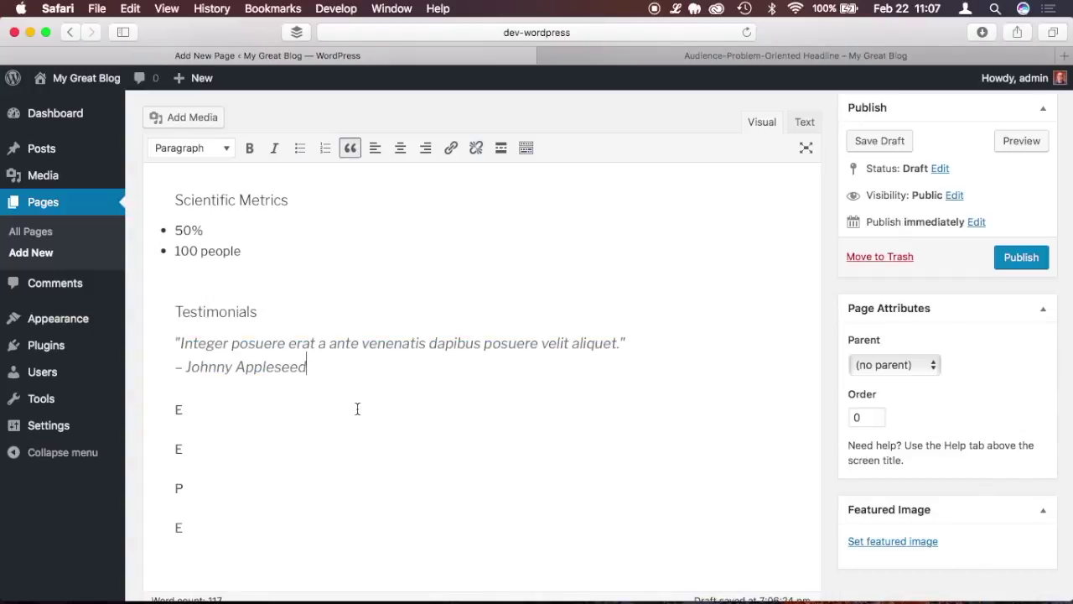
Duplicate the testimonial twice below the original and format both copies as blockquotes
left_click_drag(326, 366, 132, 333)
key("super+c")
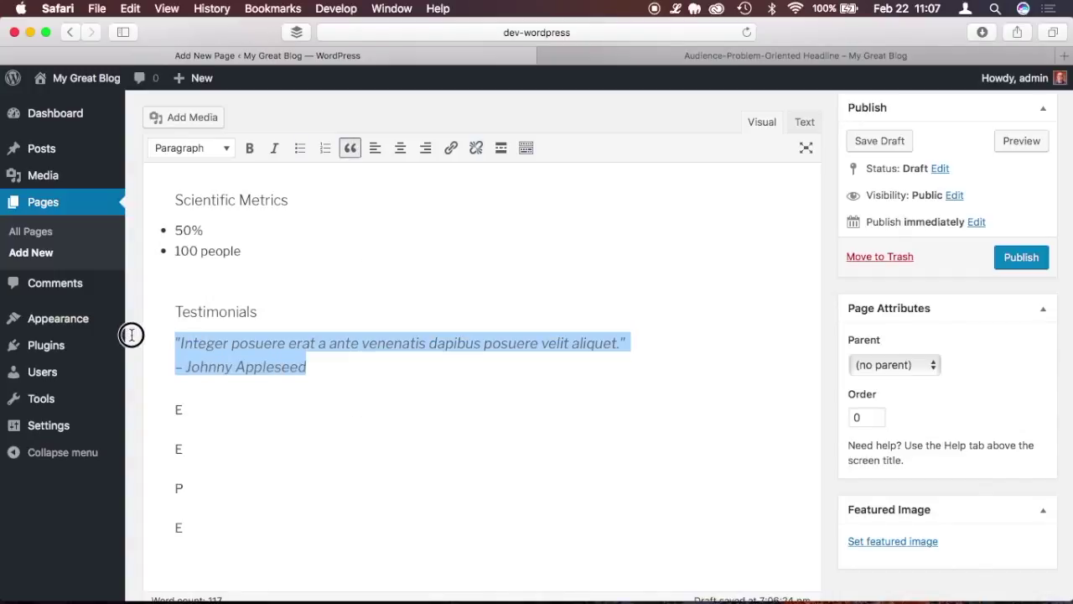
key("Down")
key("Return")
key("Up")
key("super+v")
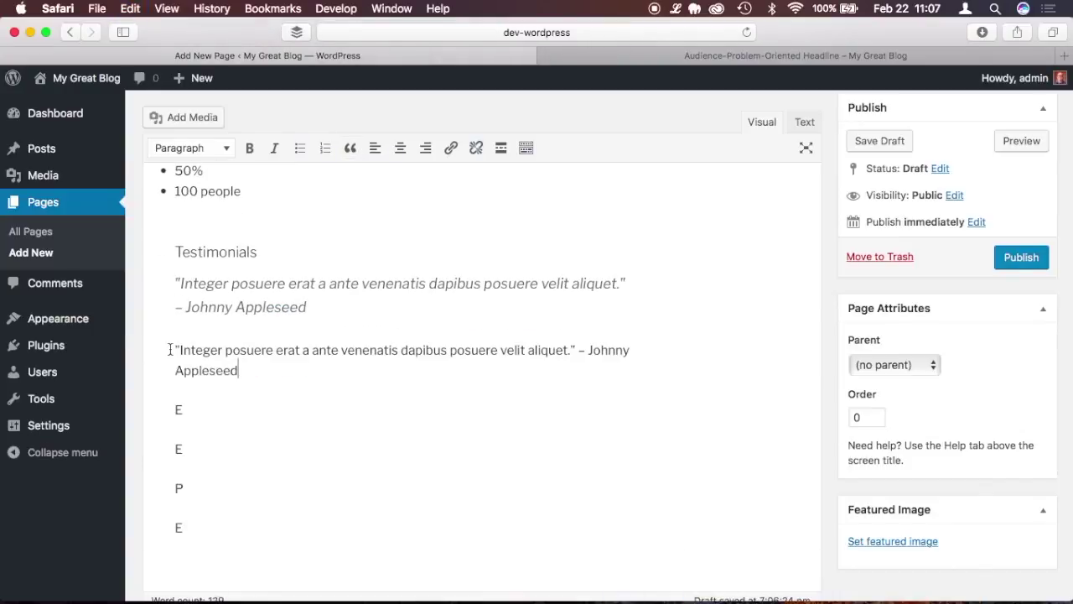
key("Return")
key("super+v")
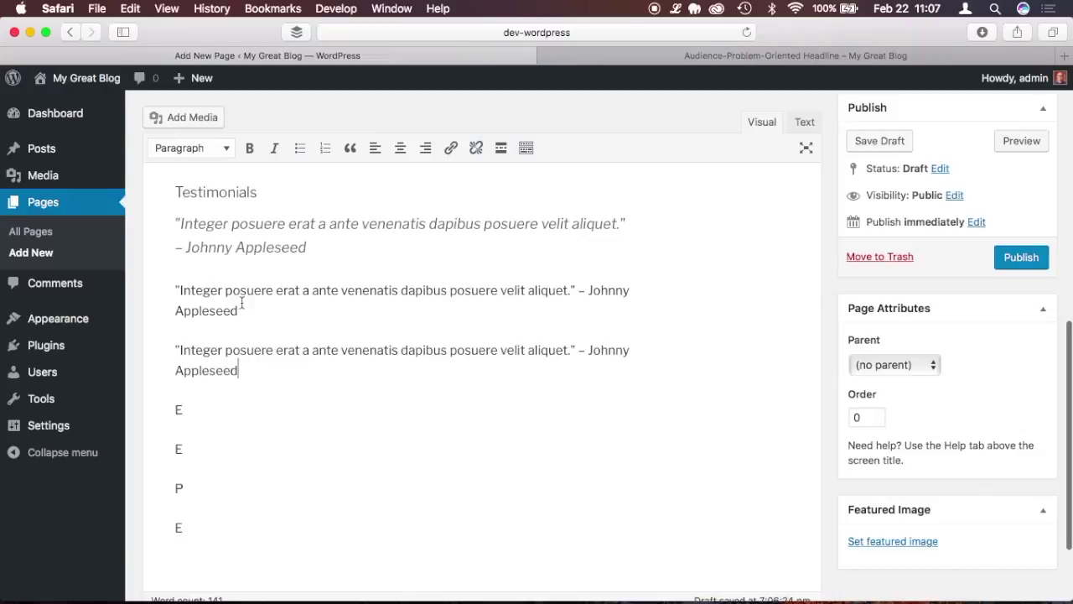
left_click_drag(256, 378, 132, 288)
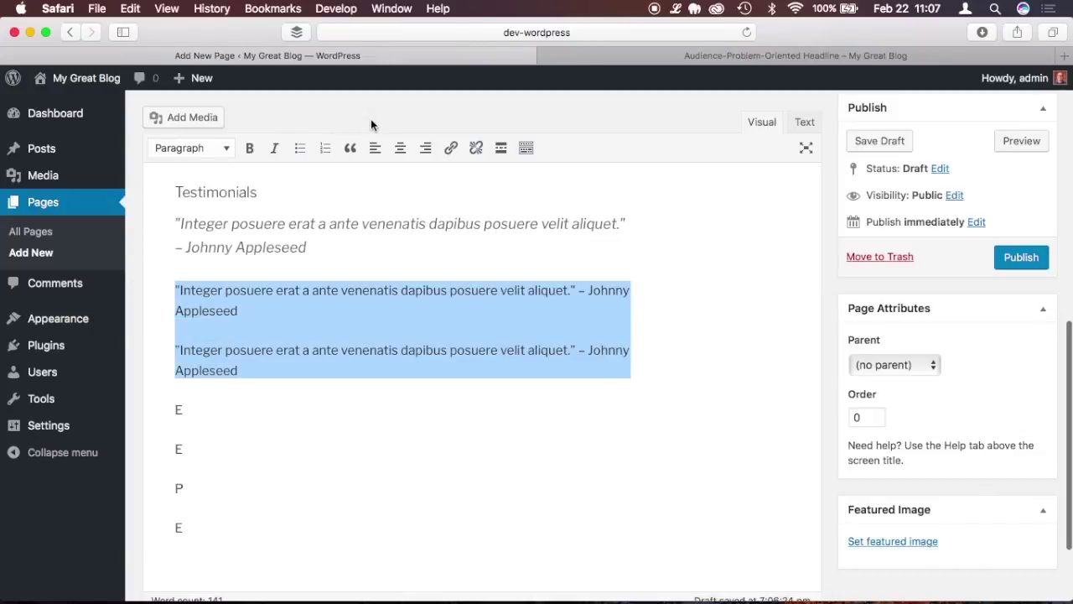
left_click(349, 148)
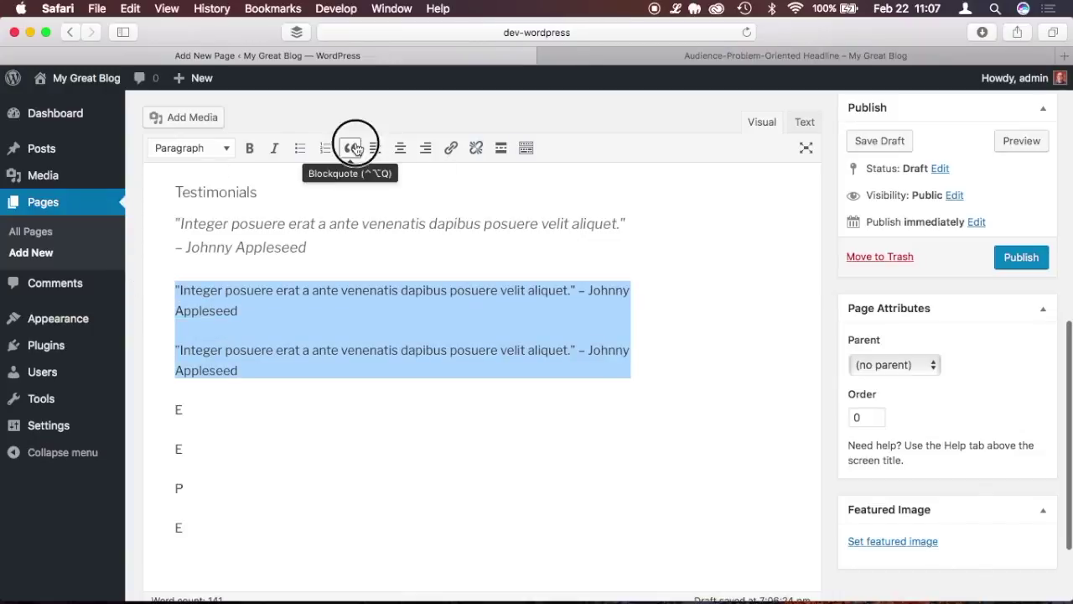
Expand the E below the testimonials to "Explanations" and format it as Heading 3
left_click(226, 411)
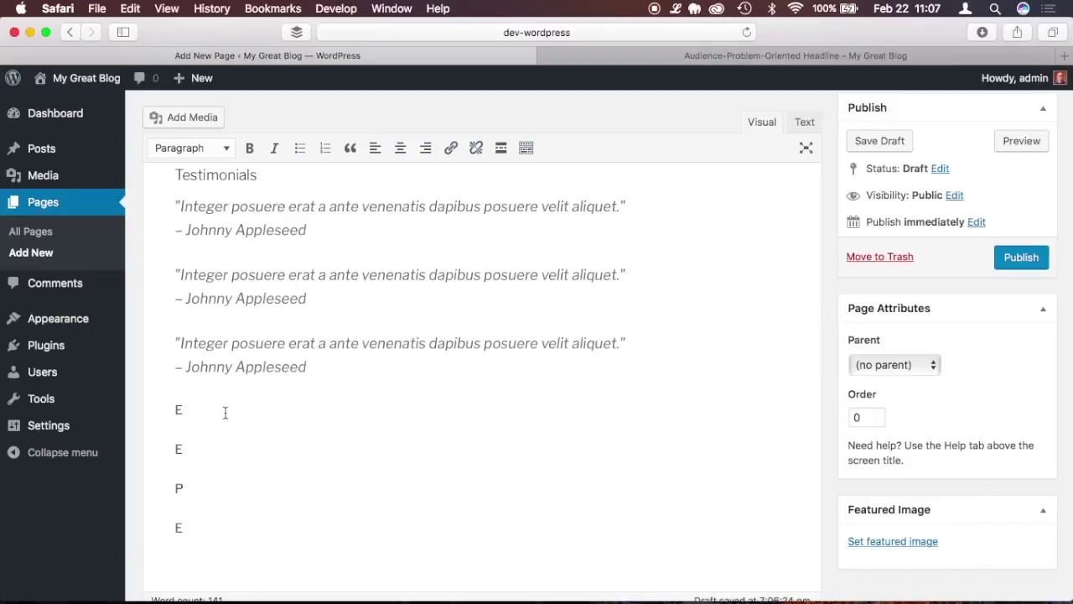
key("Down")
type("xpla")
key("BackSpace")
key("BackSpace")
type("lain")
key("BackSpace")
type("nations")
left_click(192, 149)
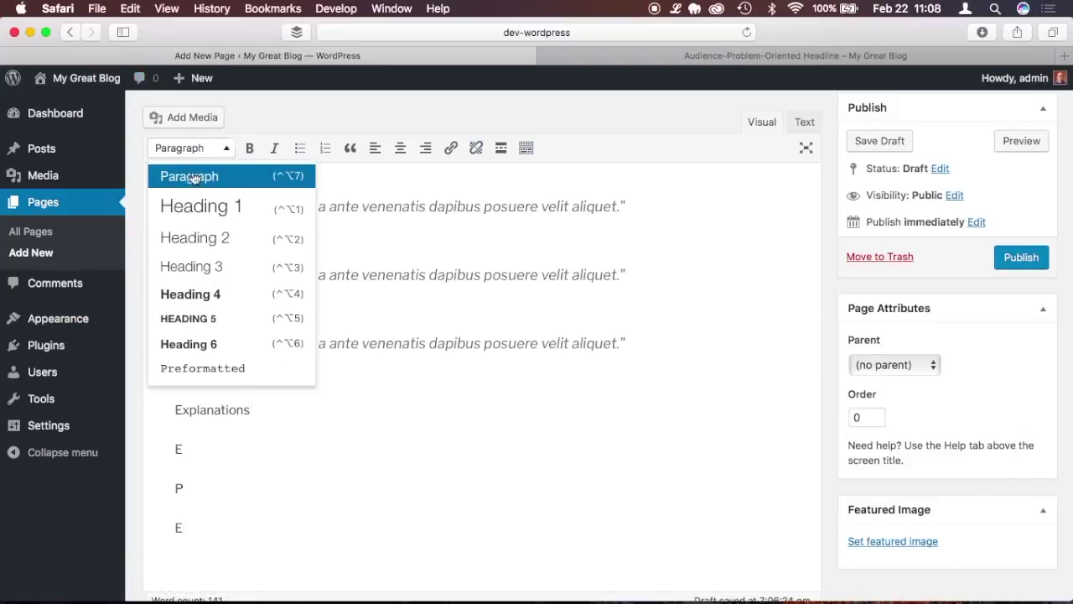
left_click(214, 266)
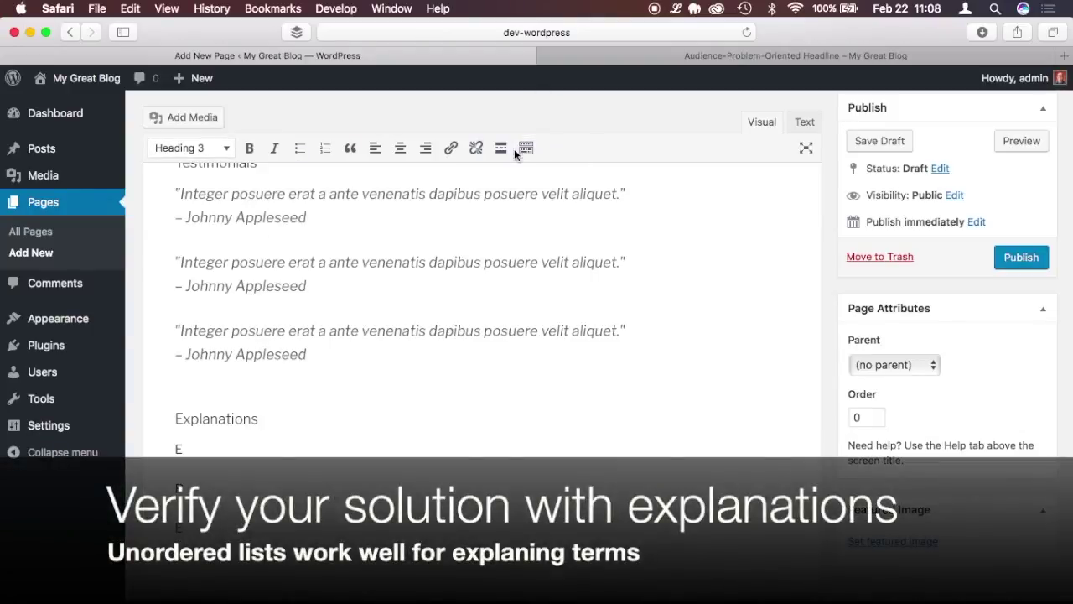
left_click(526, 155)
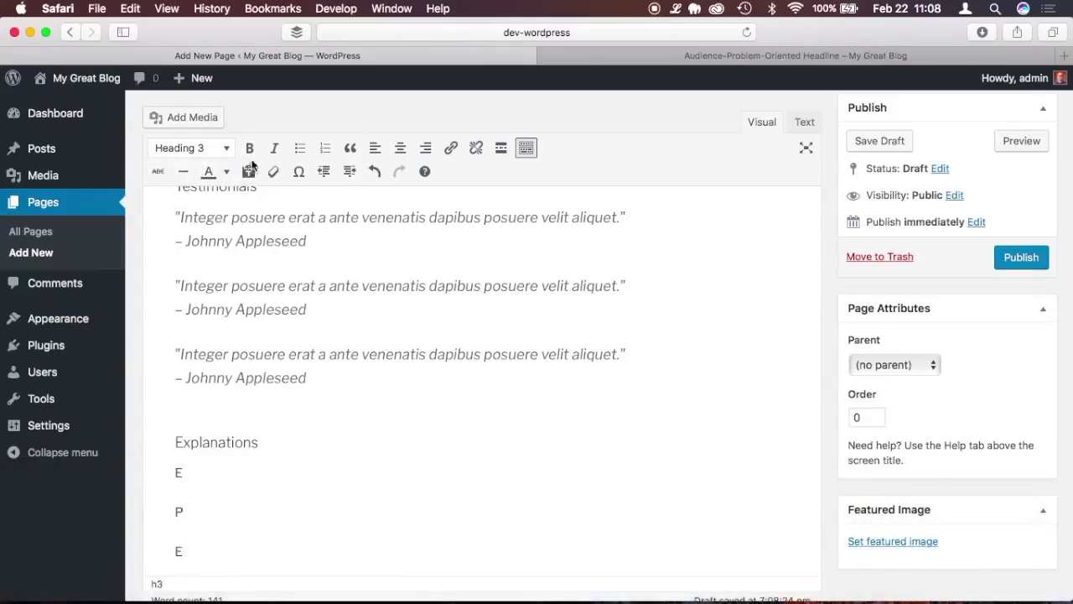
left_click(528, 149)
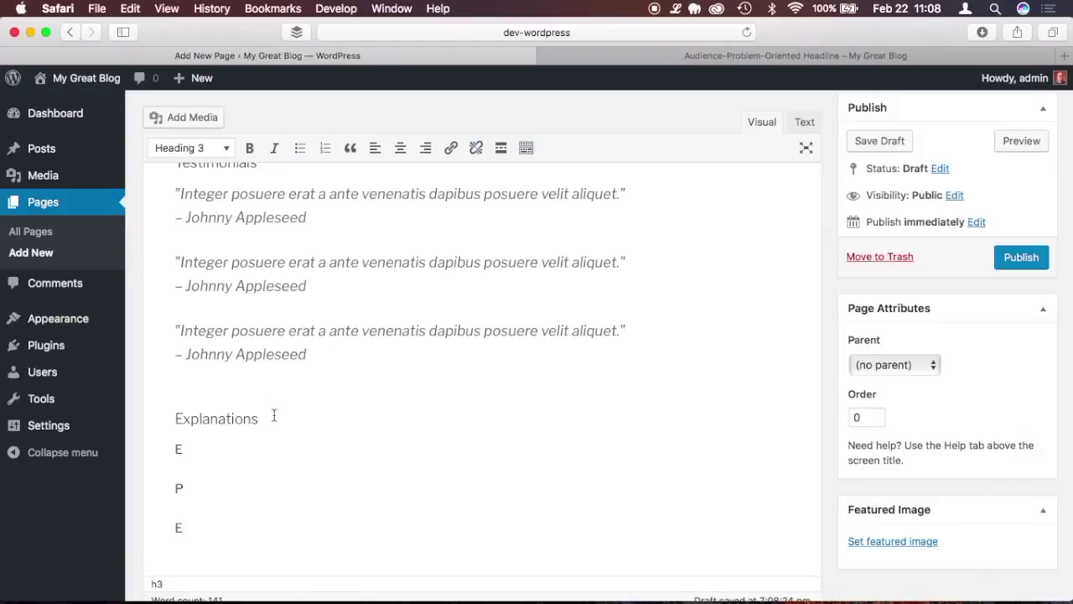
Below Explanations, add a bulleted item reading "Essential": Donec id elit non mi porta gravida at eget metus
key("Return")
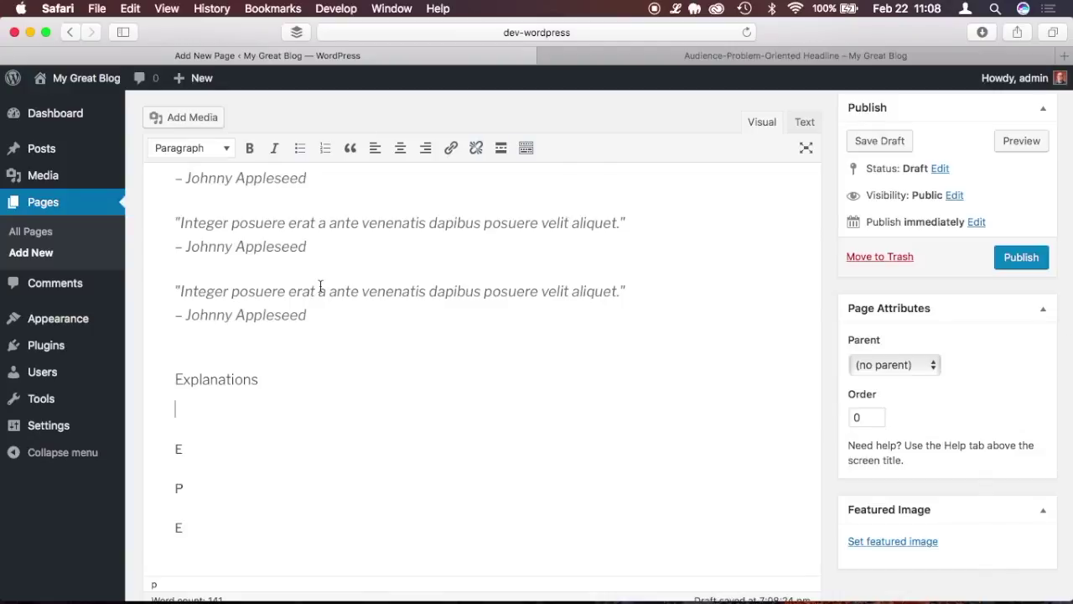
type("E")
key("BackSpace")
type("\"Essential")
left_click(301, 149)
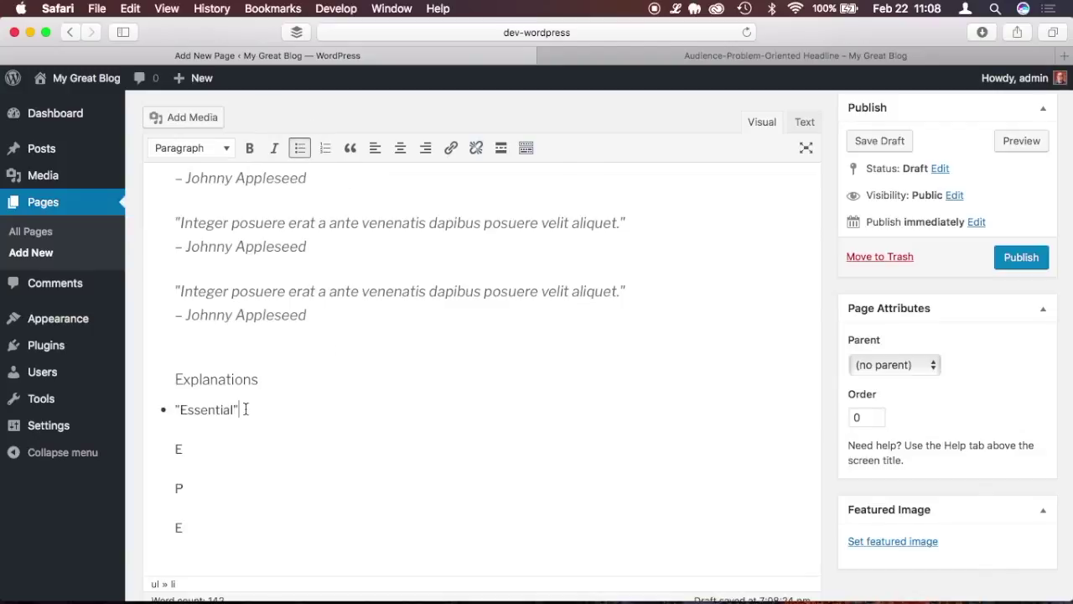
type(":")
left_click(675, 8)
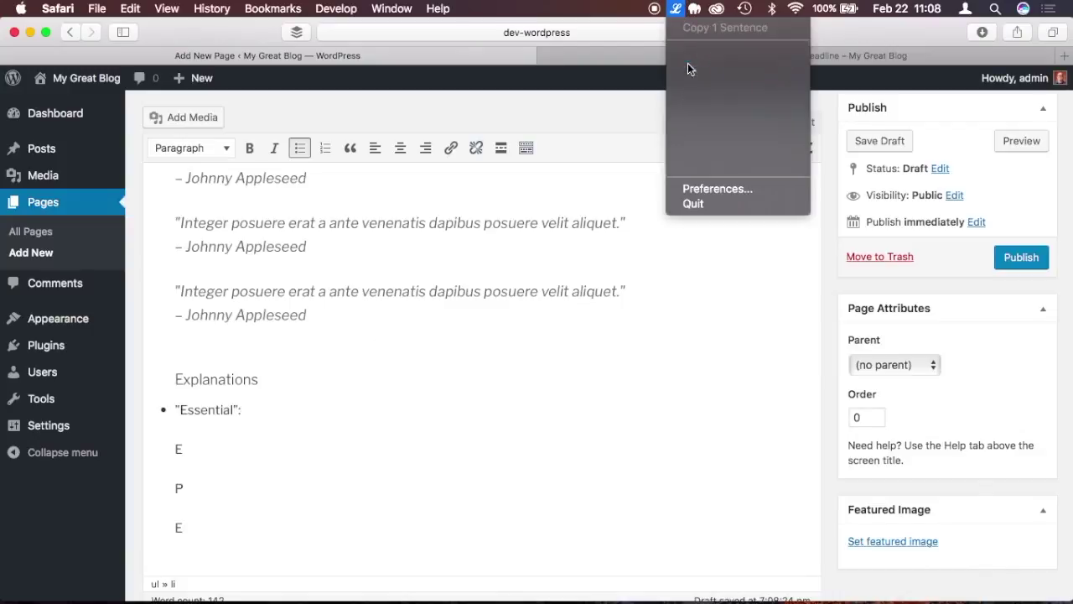
left_click(687, 63)
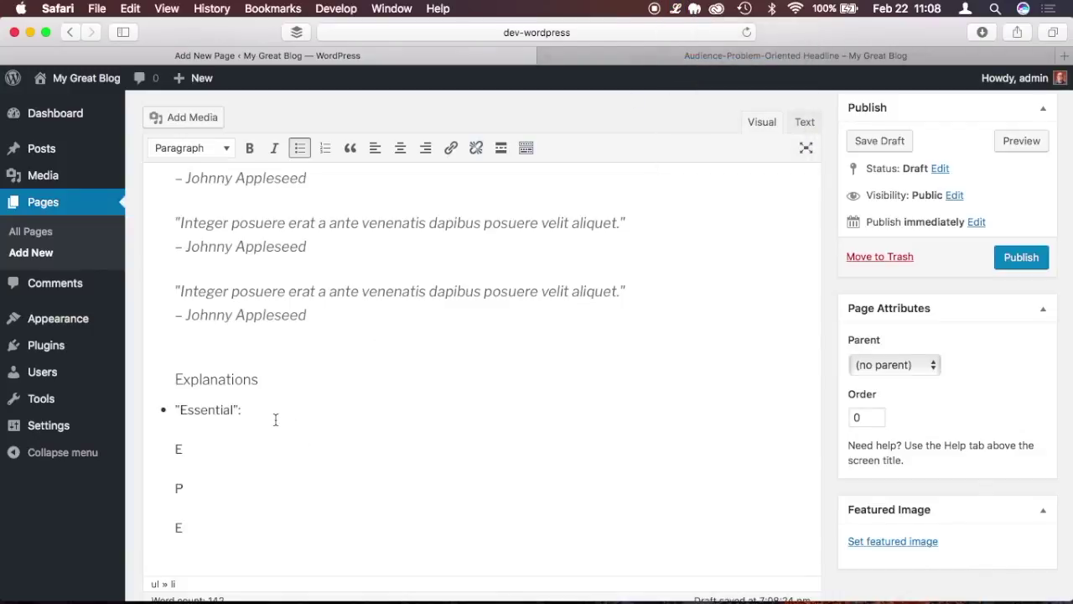
type("Donec id elit non mi porta gravida at eget metus.")
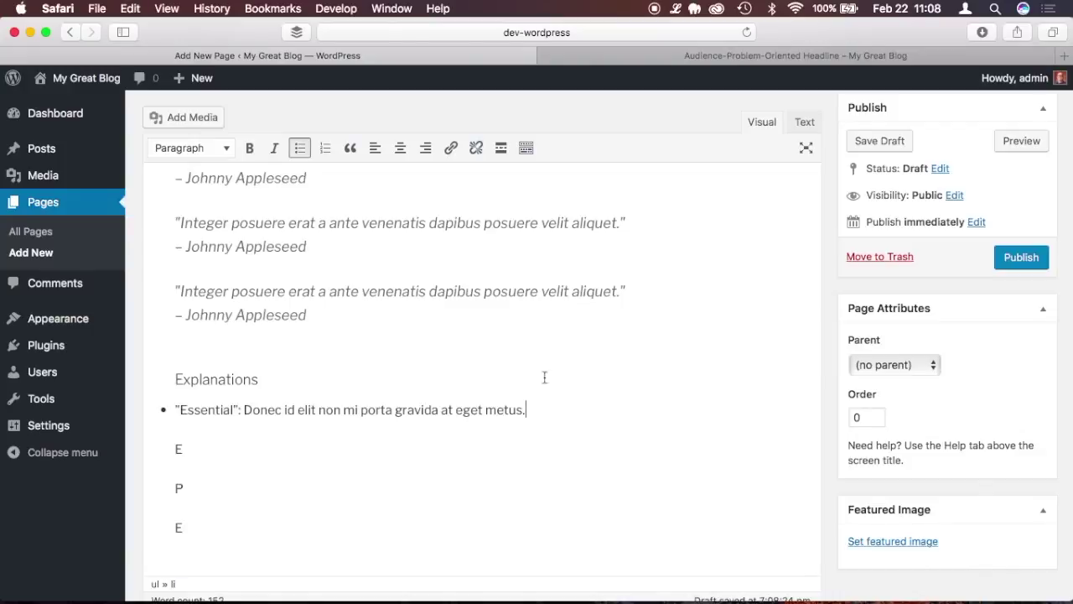
Duplicate the "Essential" bullet, change the copy to "Oil": Nulla vitae elit libero, a pharetra augue., and remove the empty bullet
triple_click(539, 407)
key("super+c")
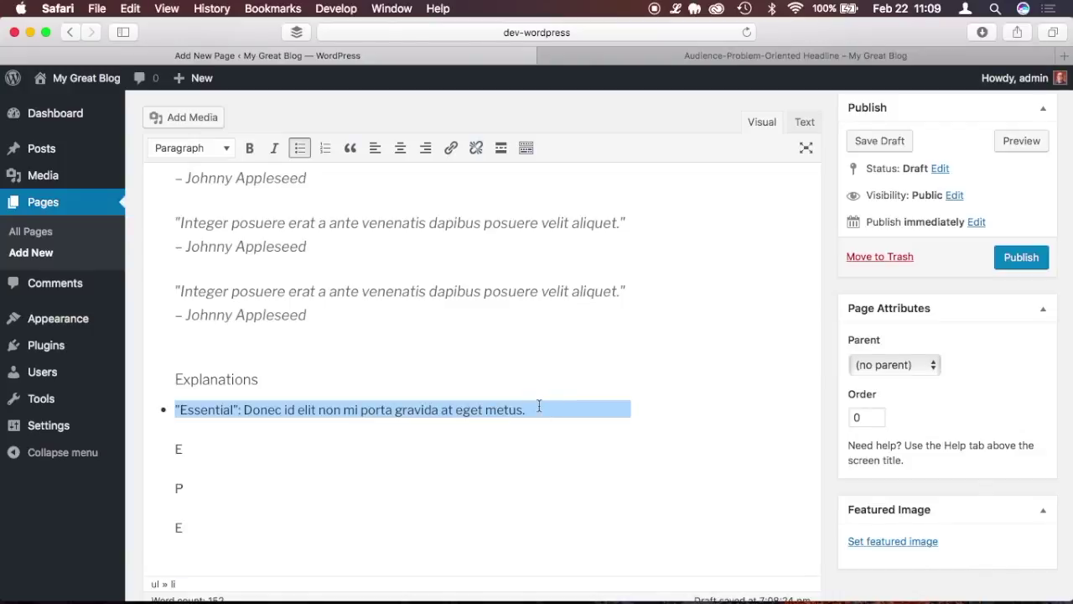
key("Right")
key("super+v")
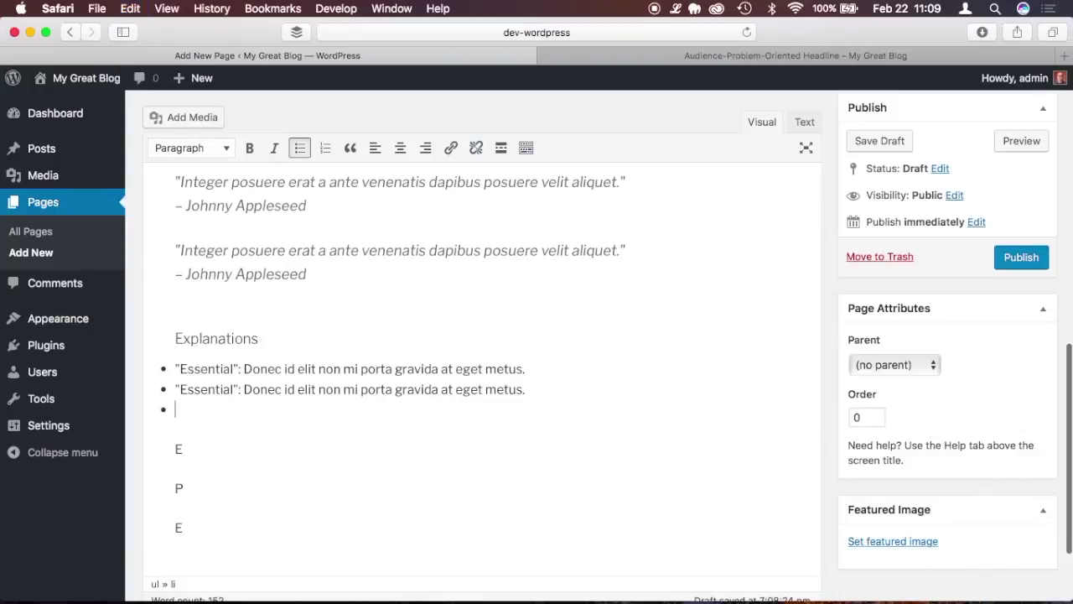
double_click(211, 388)
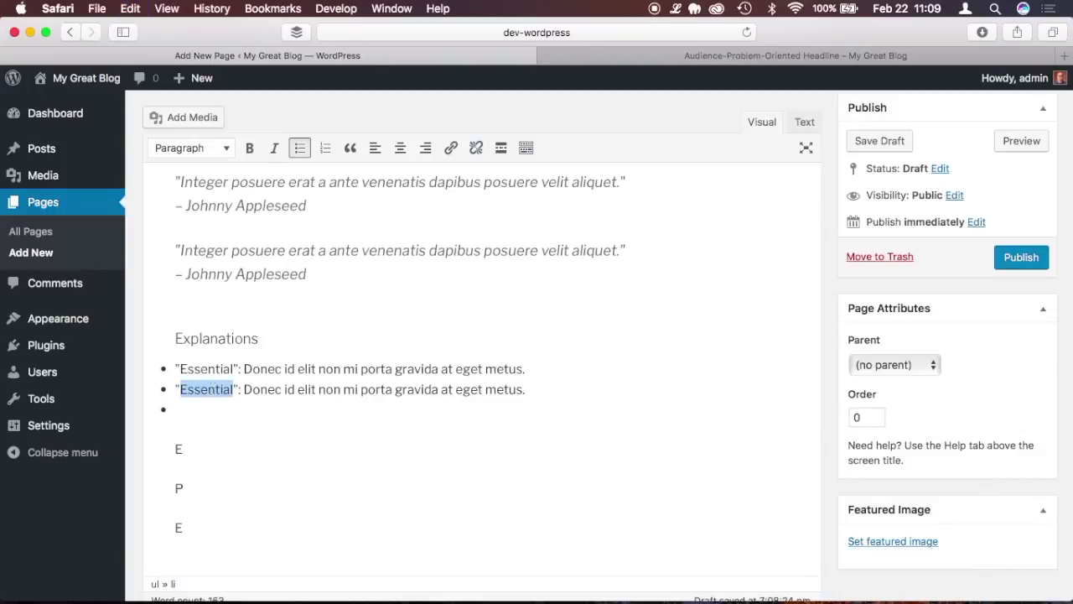
type("Oil")
left_click(679, 8)
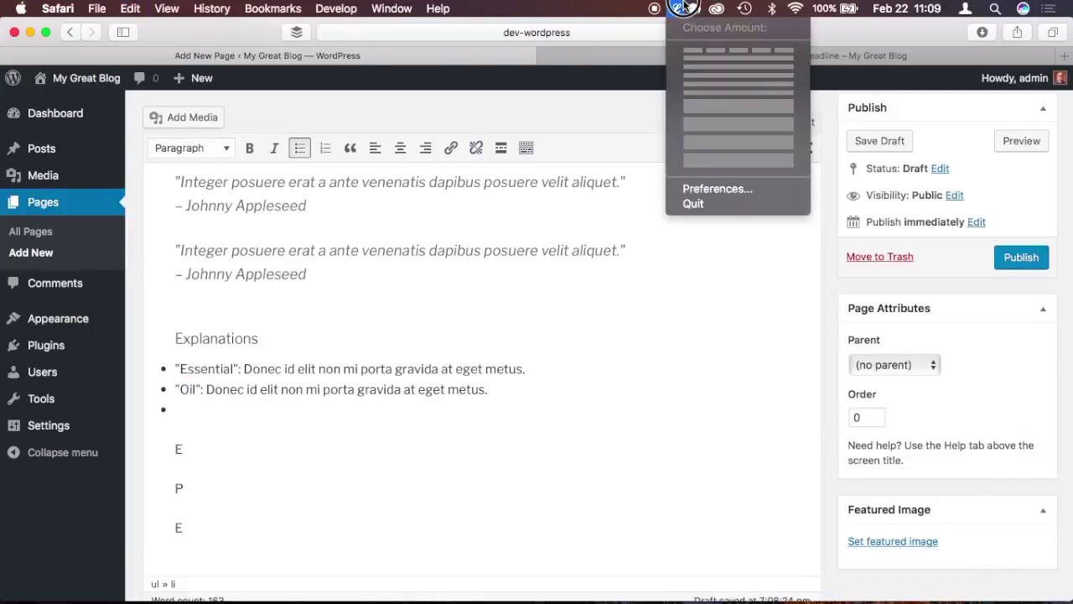
left_click(697, 57)
left_click_drag(488, 389, 207, 389)
type("Nulla vitae elit libero, a pharetra augue.")
left_click(194, 407)
key("BackSpace")
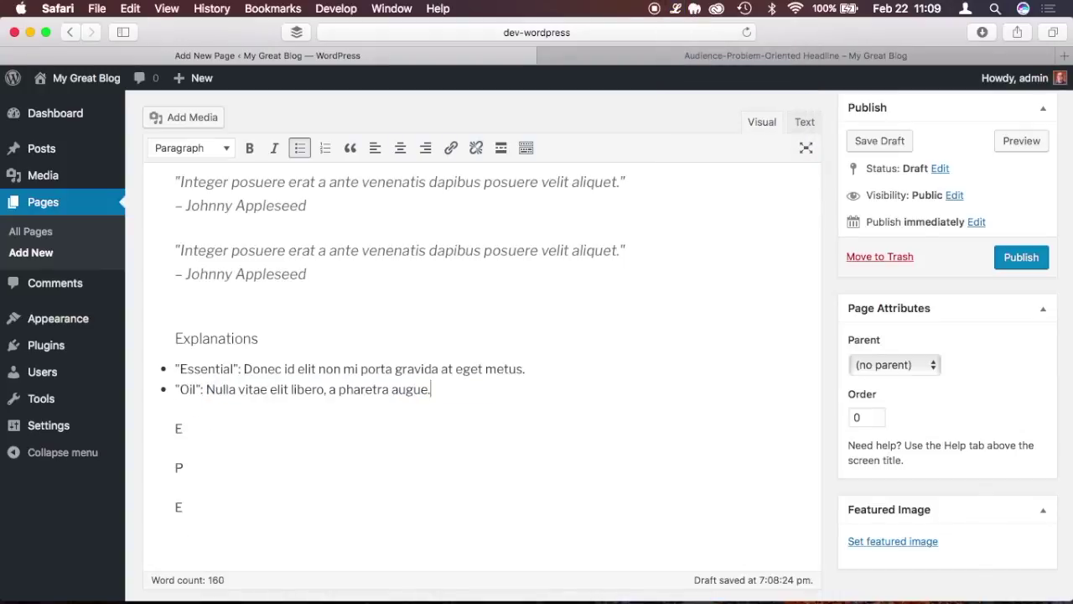
Expand the E below the explanations list to "Examples" and format it as Heading 3
left_click(205, 433)
type("xamples")
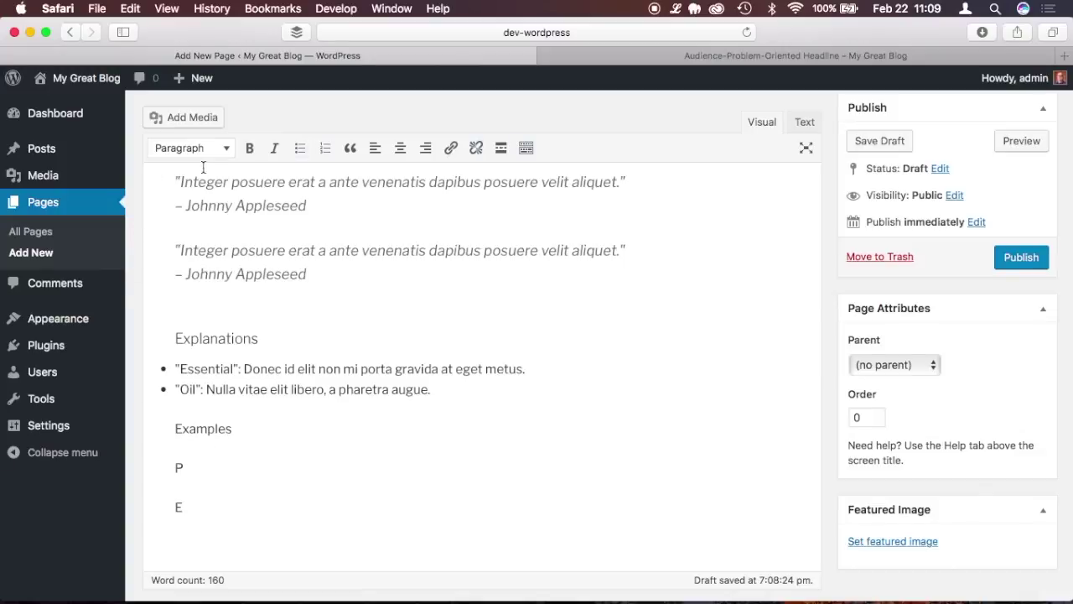
left_click(224, 149)
left_click(232, 265)
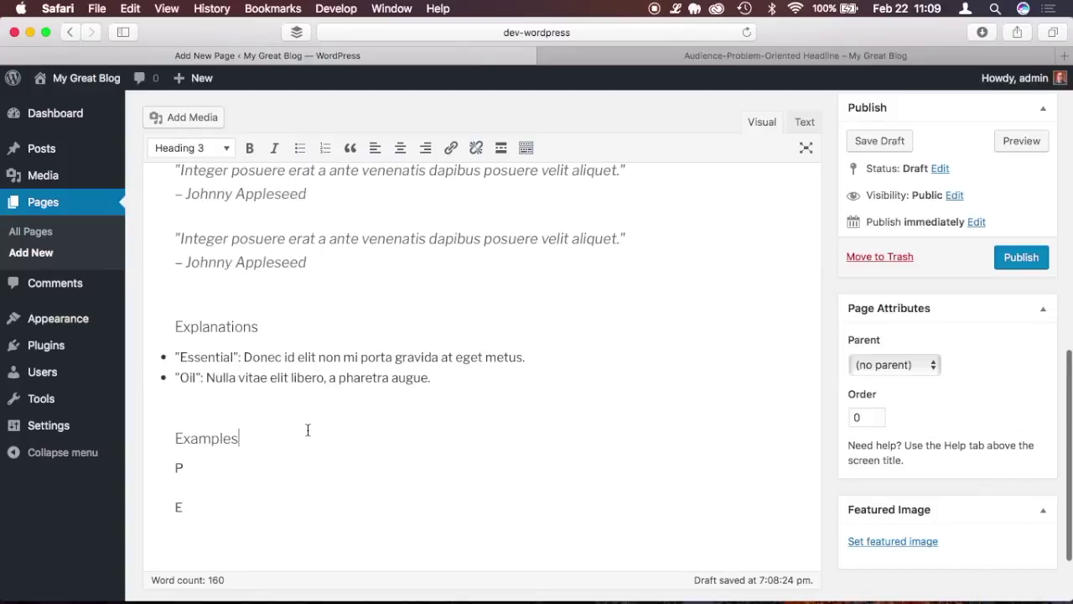
Add the line "Stress Relief" below the Examples heading and format it as Heading 4
key("Return")
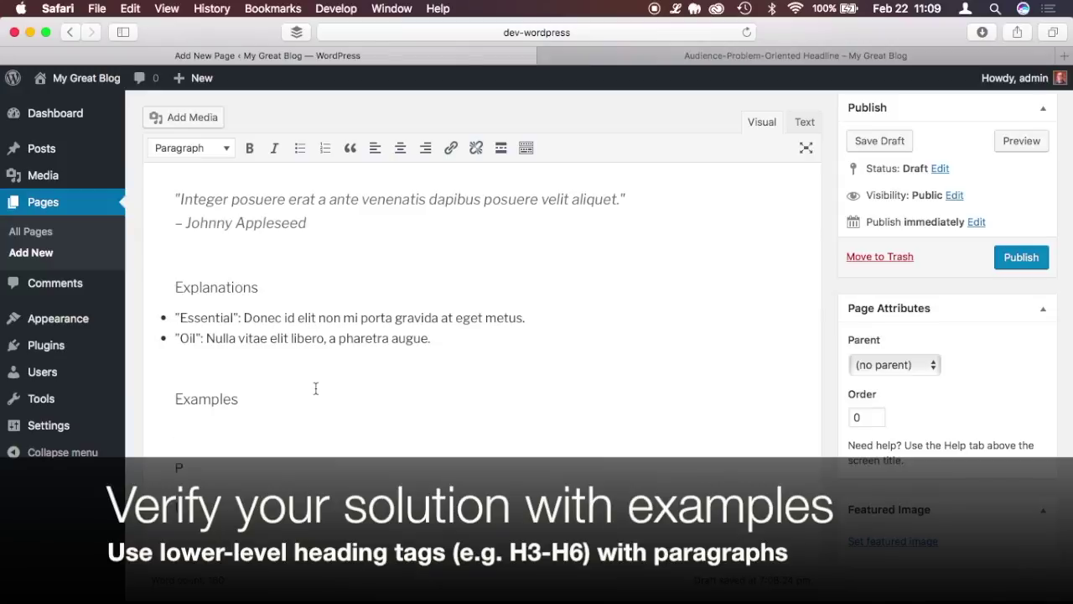
type("Stress Relief")
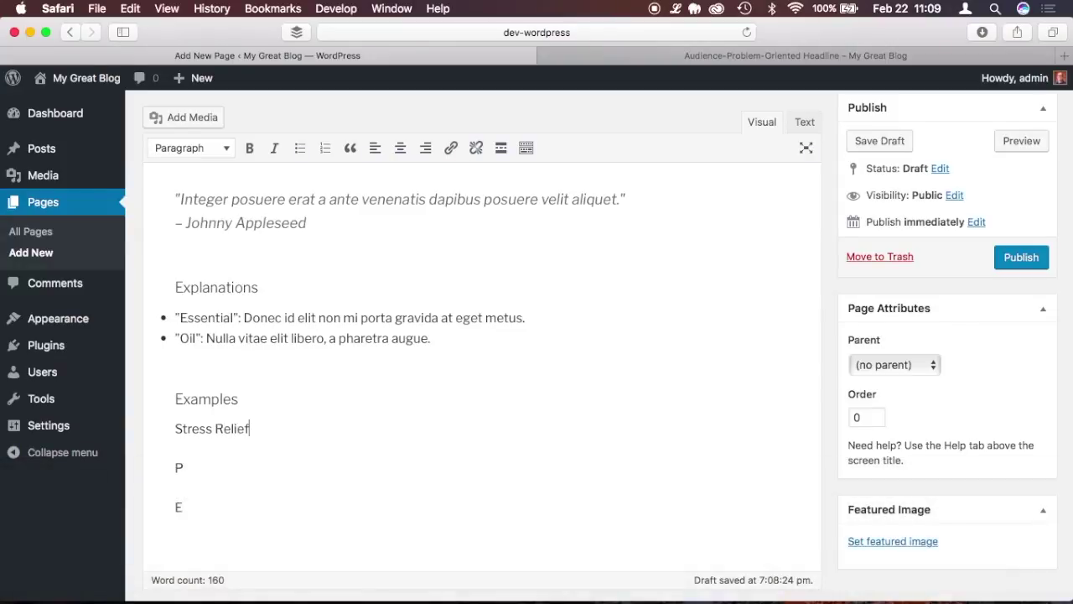
left_click(200, 400)
left_click(207, 426)
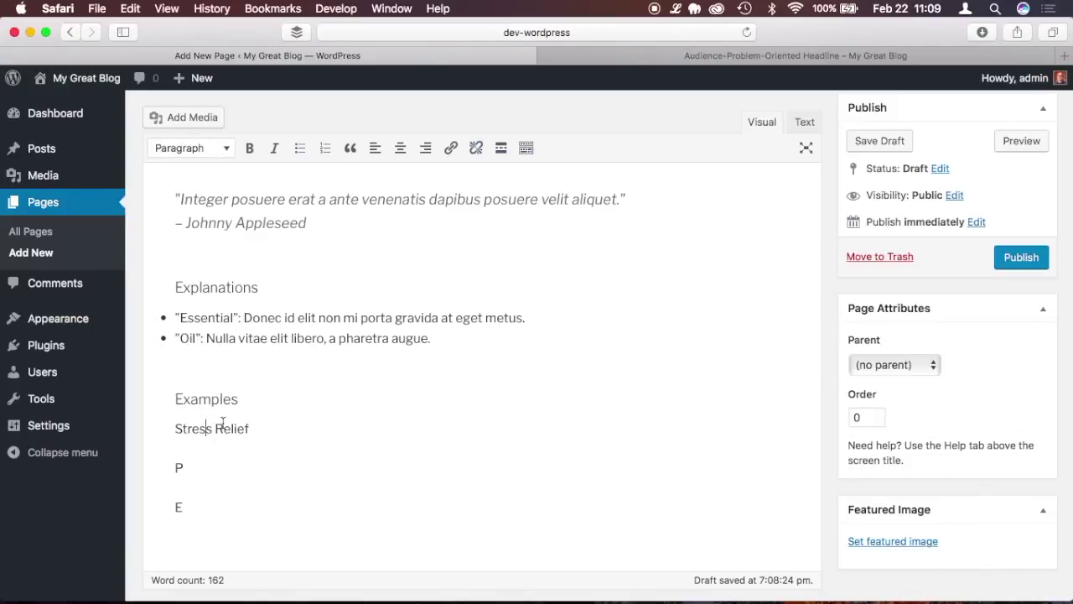
left_click(227, 151)
left_click(199, 293)
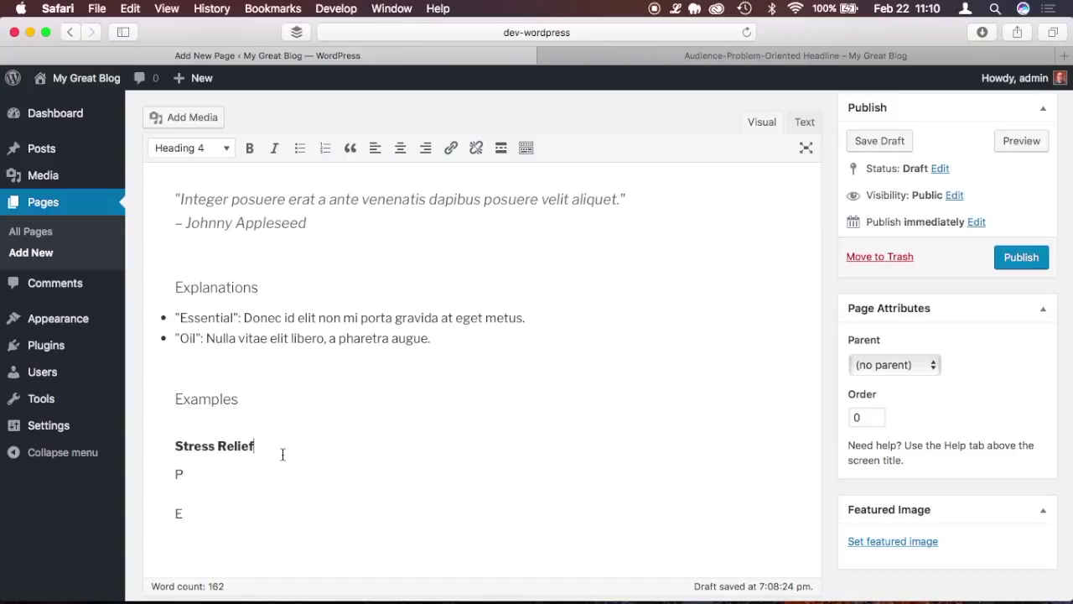
Add a placeholder paragraph below the Stress Relief heading, beginning "Aenean lacinia bibendum nulla sed consectetur."
key("Return")
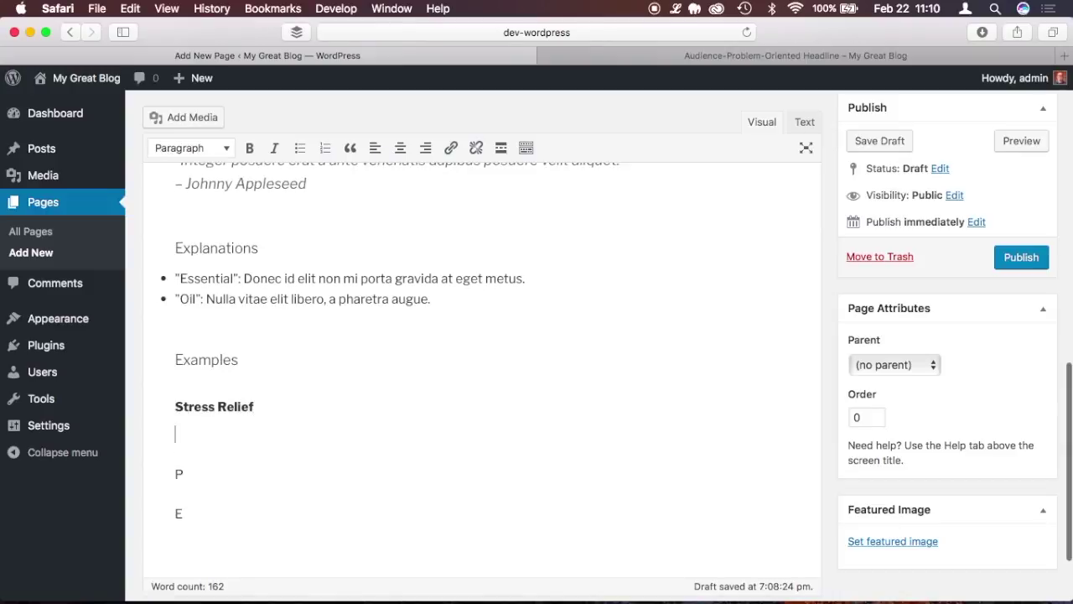
left_click(675, 10)
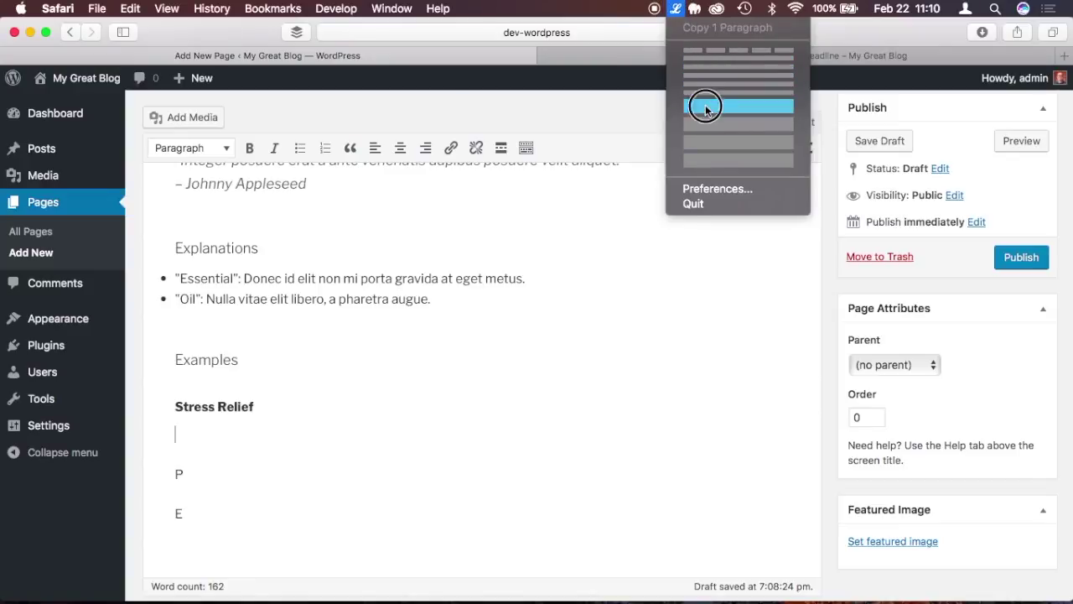
left_click(702, 103)
type("Aenean lacinia bibendum nulla sed consectetur. Cum sociis natoque penatibus et magnis dis parturient montes, nascetur ridiculus mus. Cras mattis consectetur purus sit amet fermentum. Sed posuere consectetur est at lobortis. Donec ullamcorper nulla non metus auctor fringilla. Cum sociis natoque penatibus et magnis dis parturient montes, nascetur ridiculus mus. Curabitur blandit tempus porttitor.")
Duplicate the Stress Relief heading and its paragraph directly below the original
left_click(386, 453)
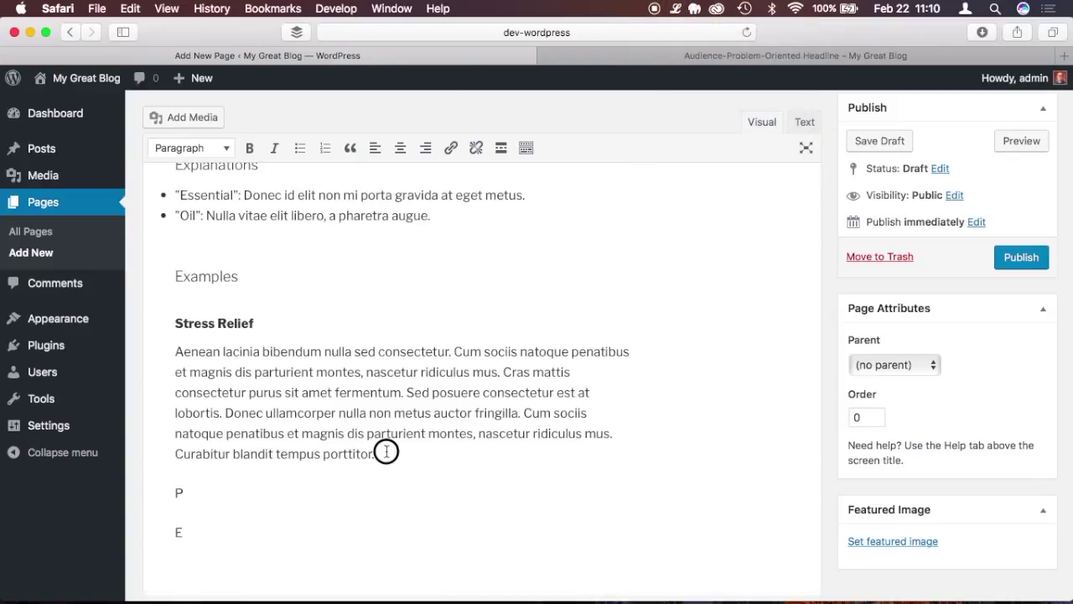
left_click_drag(386, 453, 148, 307)
key("super+c")
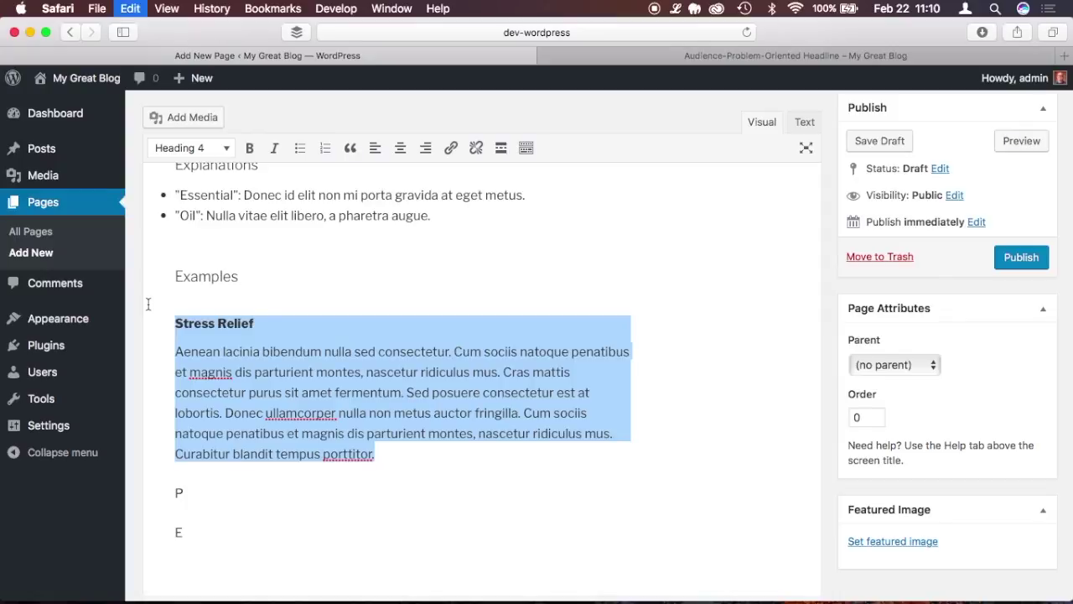
left_click(423, 452)
key("Return")
key("super+v")
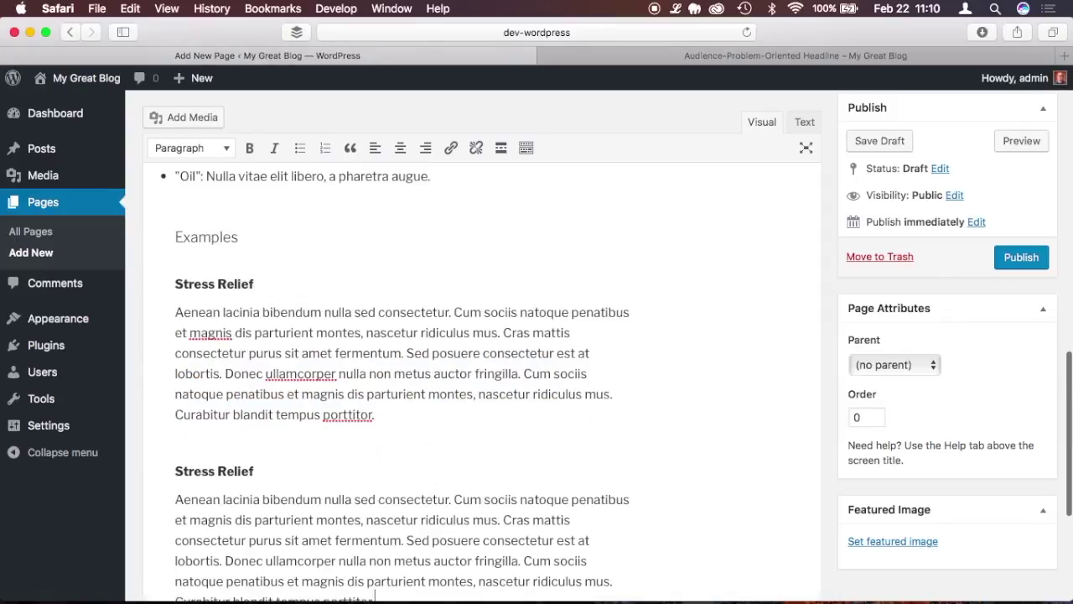
scroll(395, 451, "down", 2)
Change the duplicated Stress Relief heading to "Another Example"
double_click(191, 470)
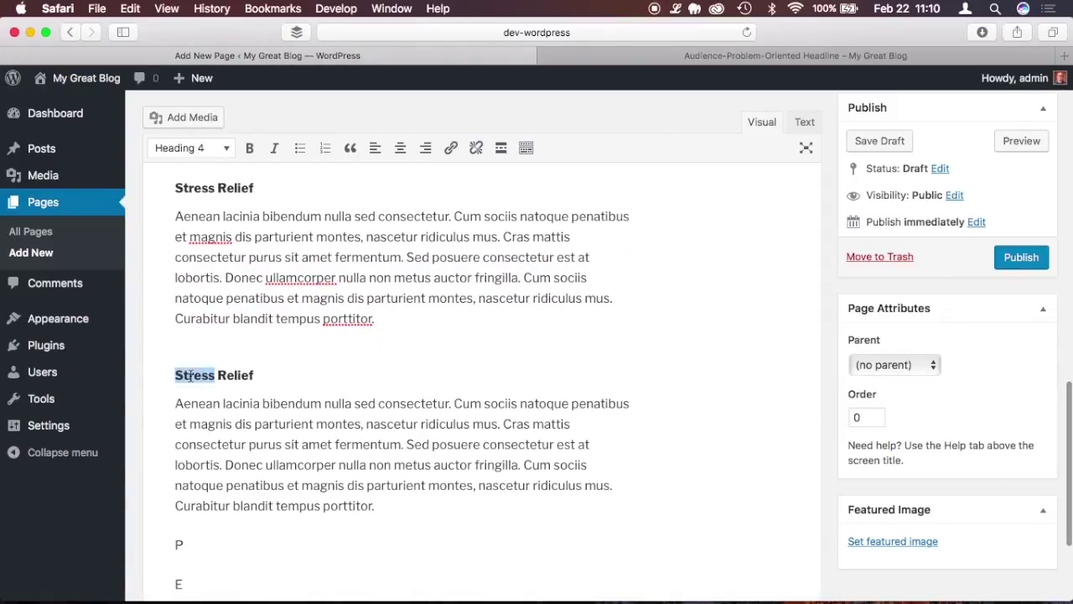
type("Another Ex")
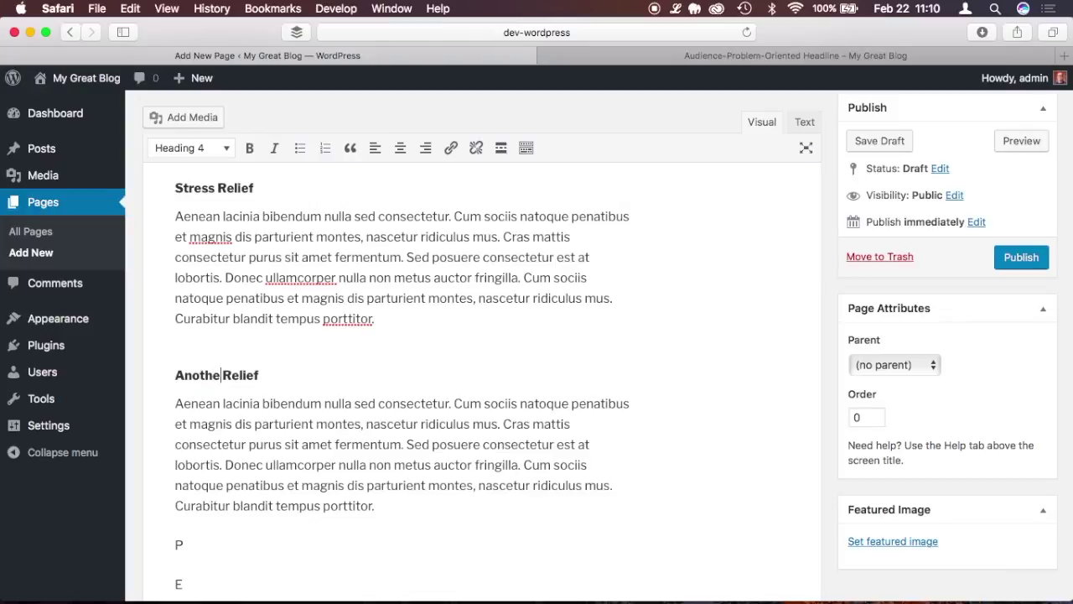
type("ample")
key("shift+super+Right")
key("BackSpace")
Expand the P below the examples to "Process" and format it as Heading 3
scroll(193, 421, "down", 2)
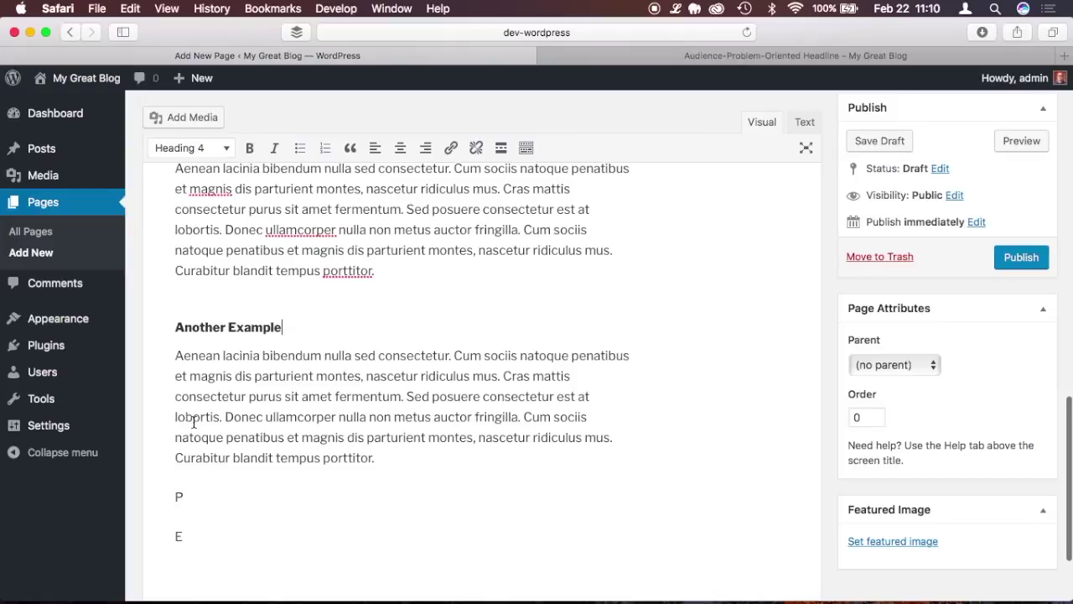
left_click(195, 496)
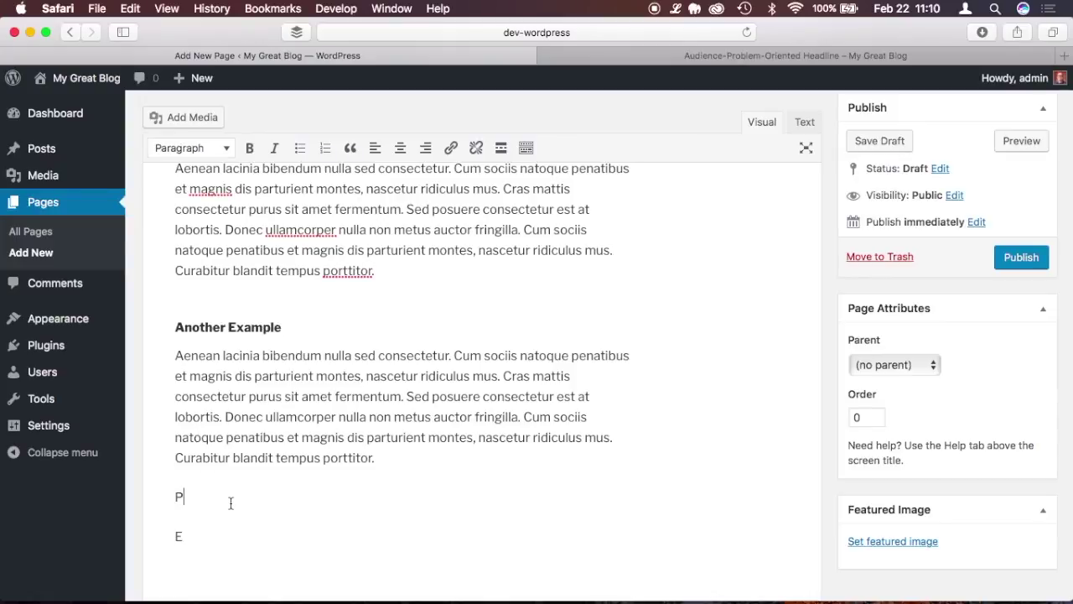
type("rocess")
left_click(223, 156)
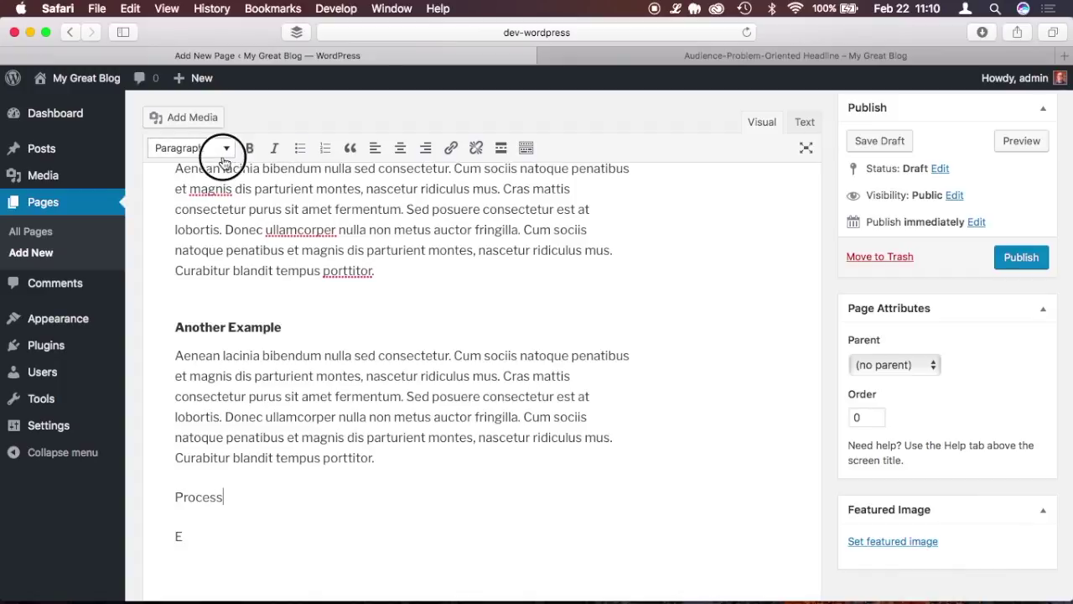
left_click(217, 265)
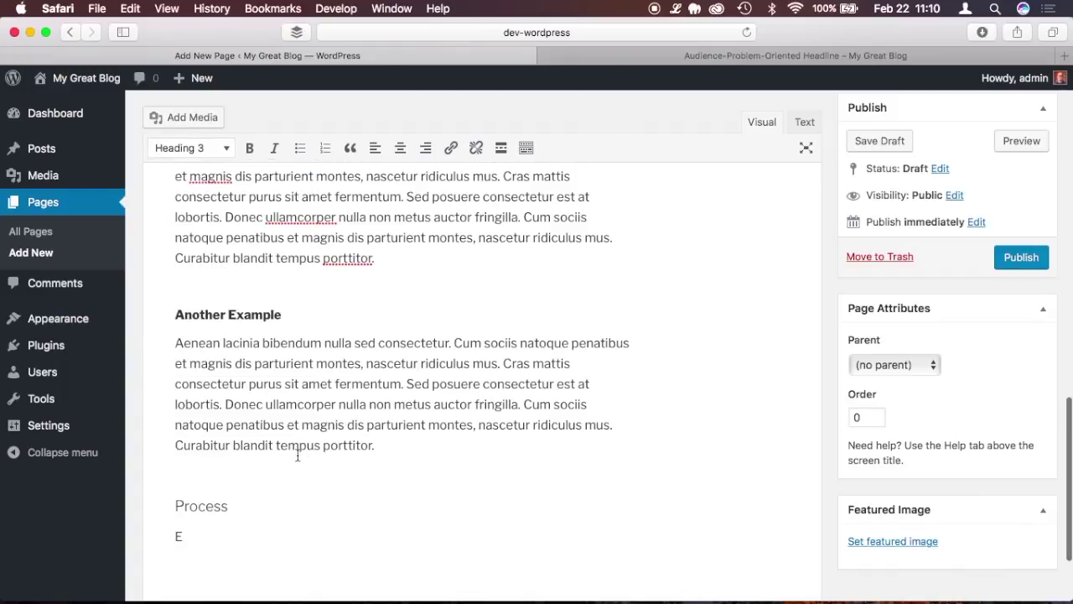
Add a numbered list below the Process heading with the items "Go to website.", "Order oils." and "Enjoy."
key("Return")
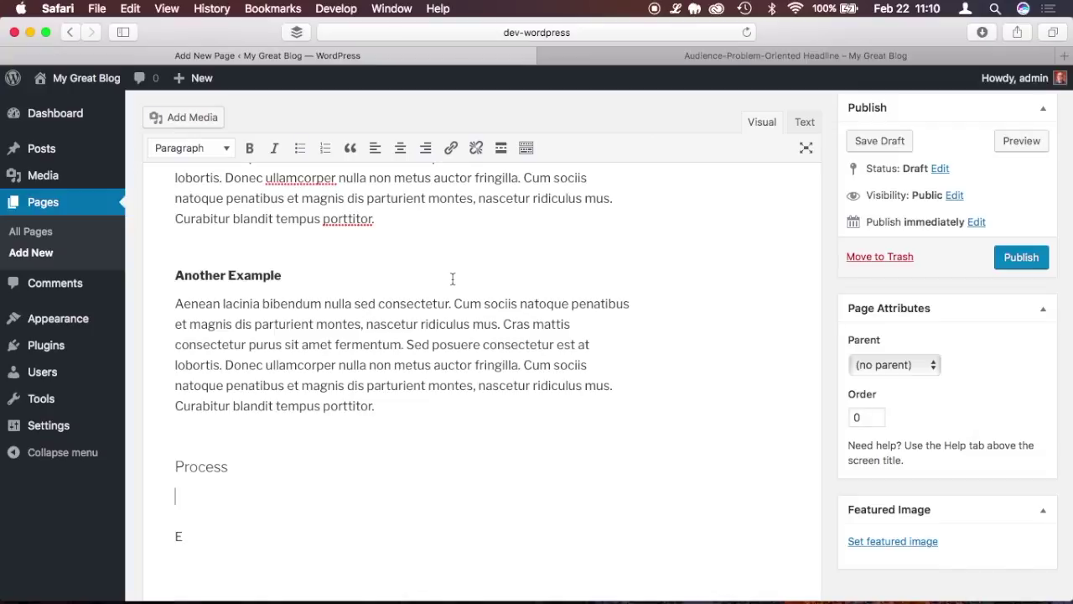
left_click(327, 150)
type("Go to website.")
key("Return")
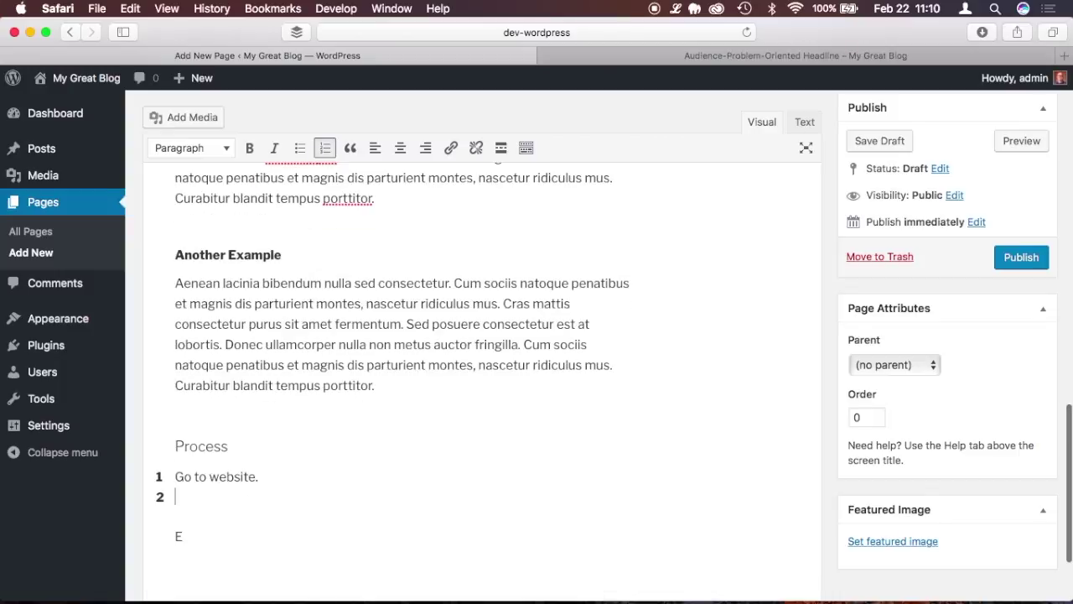
type("Order ")
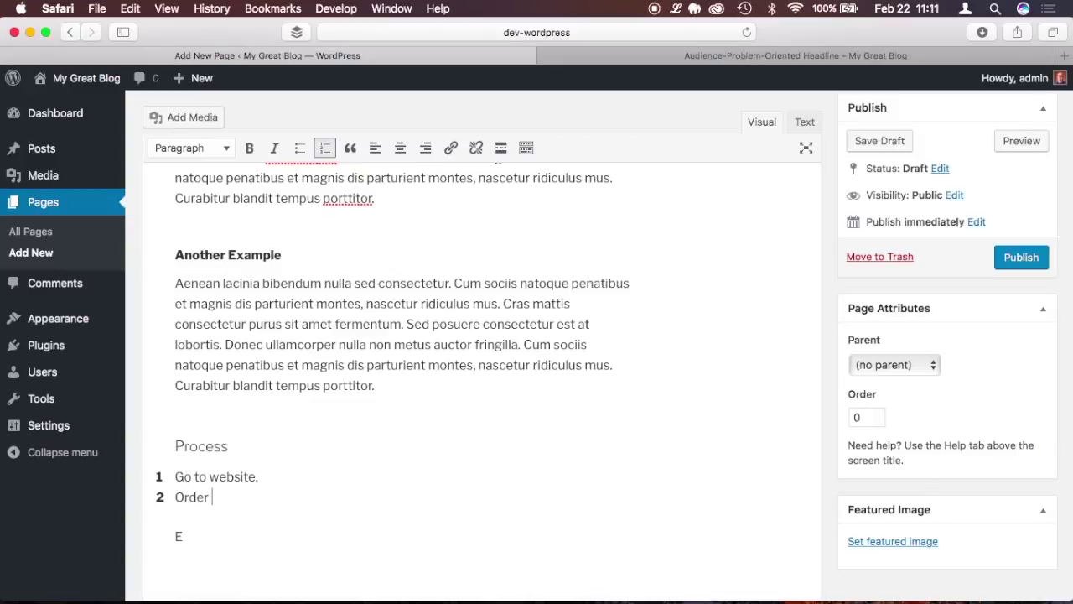
type("oils.")
key("Return")
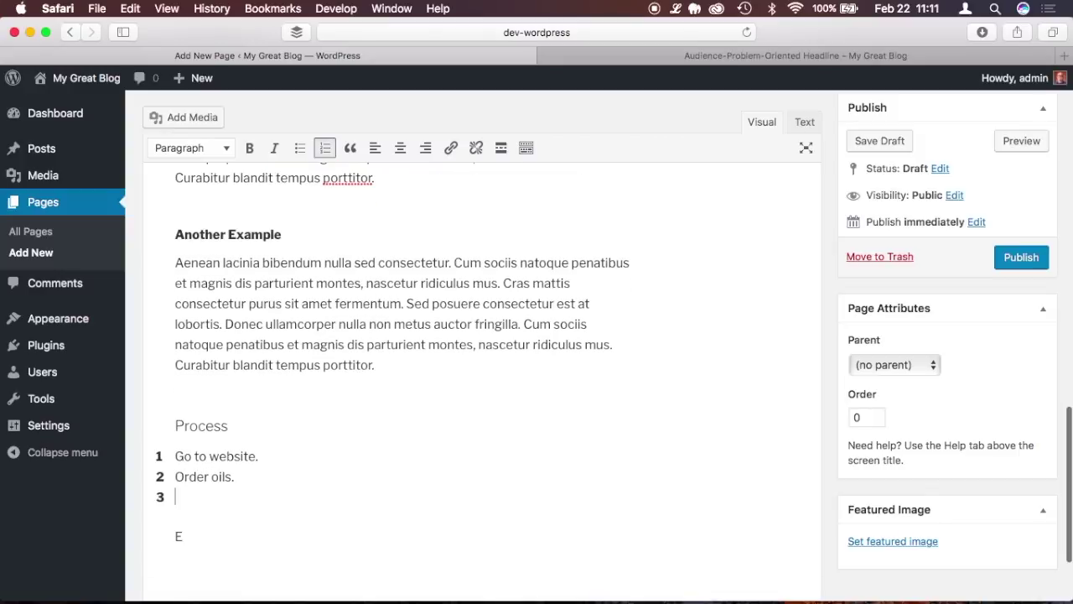
type("Enjoy.")
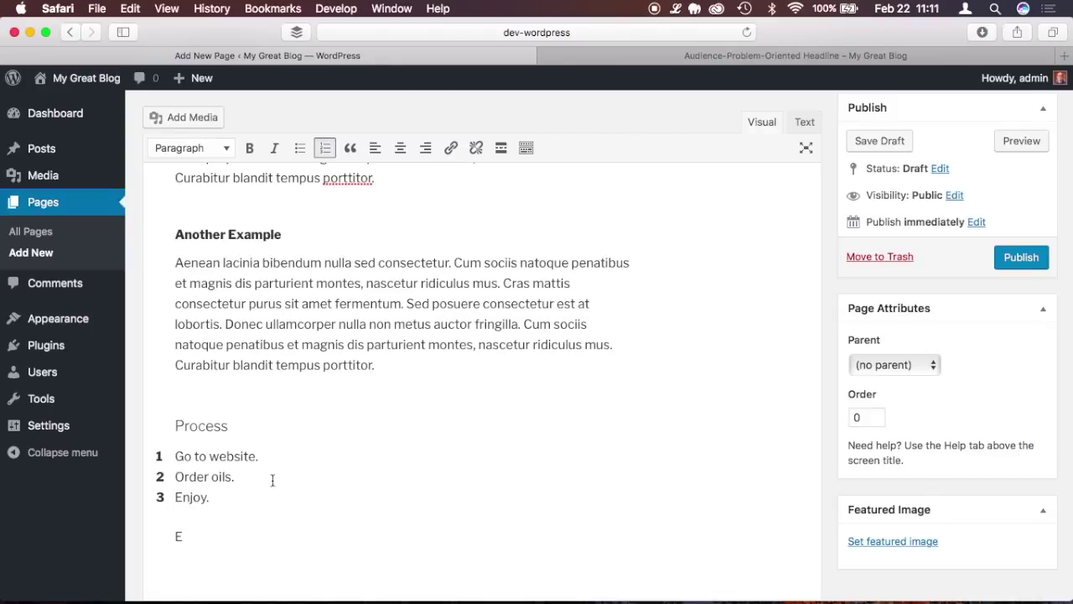
Expand the E below the process list to "Engage with call to action"
left_click(233, 522)
scroll(330, 475, "down", 2)
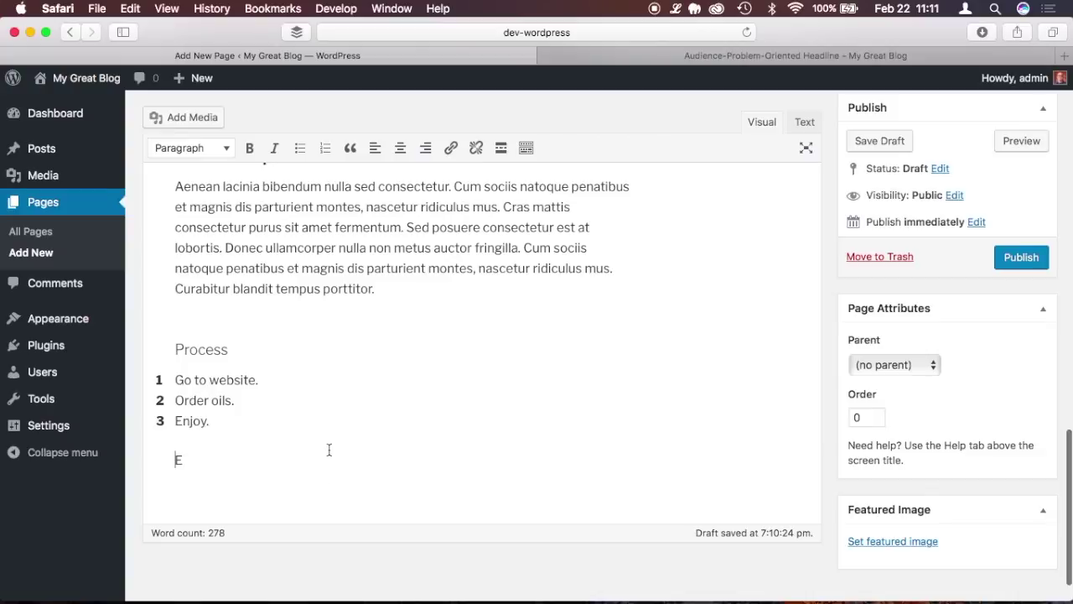
type("ng")
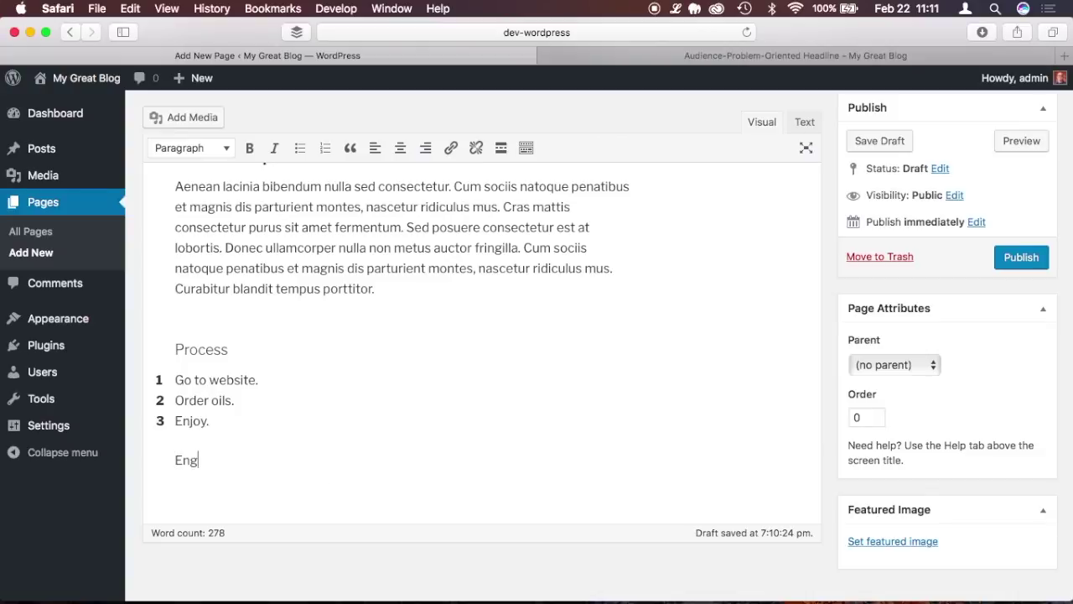
type("age with call to action")
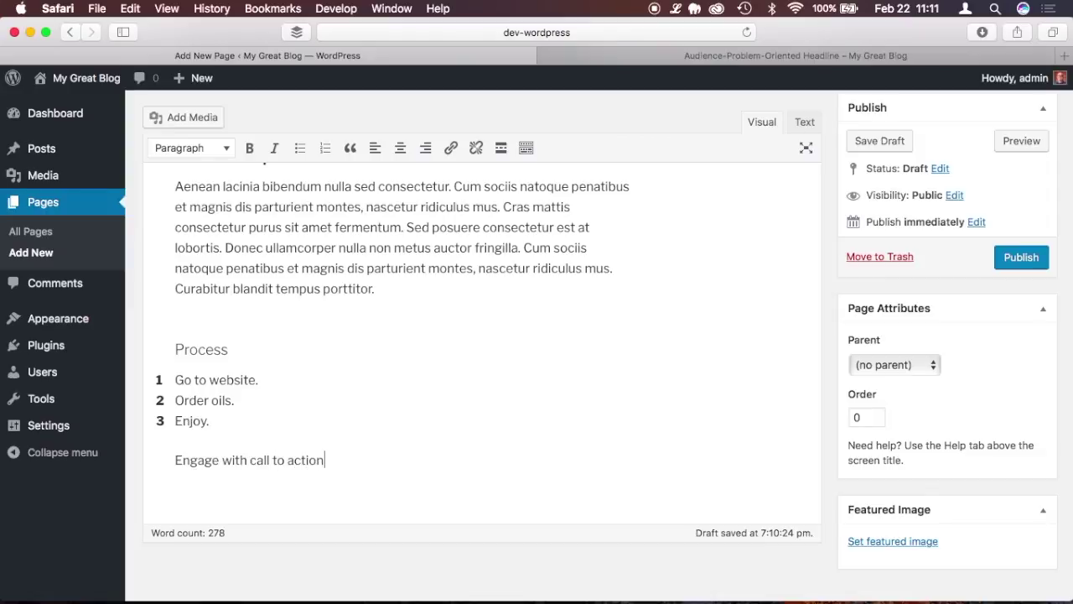
Add the line "Order Now!" below the call to action line and make it bold
key("Return")
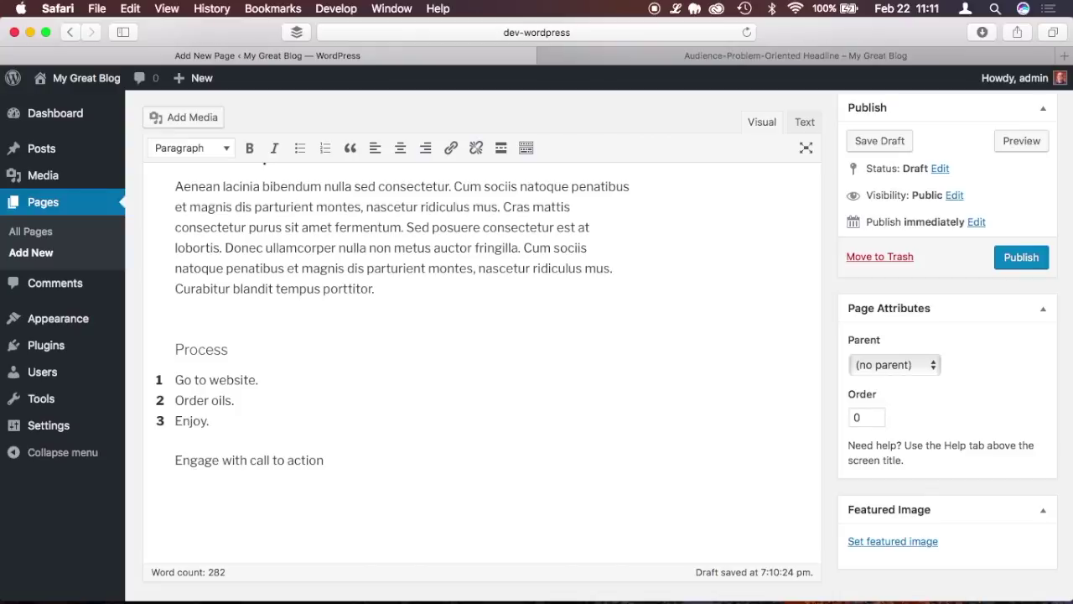
type("Order Now!")
triple_click(199, 498)
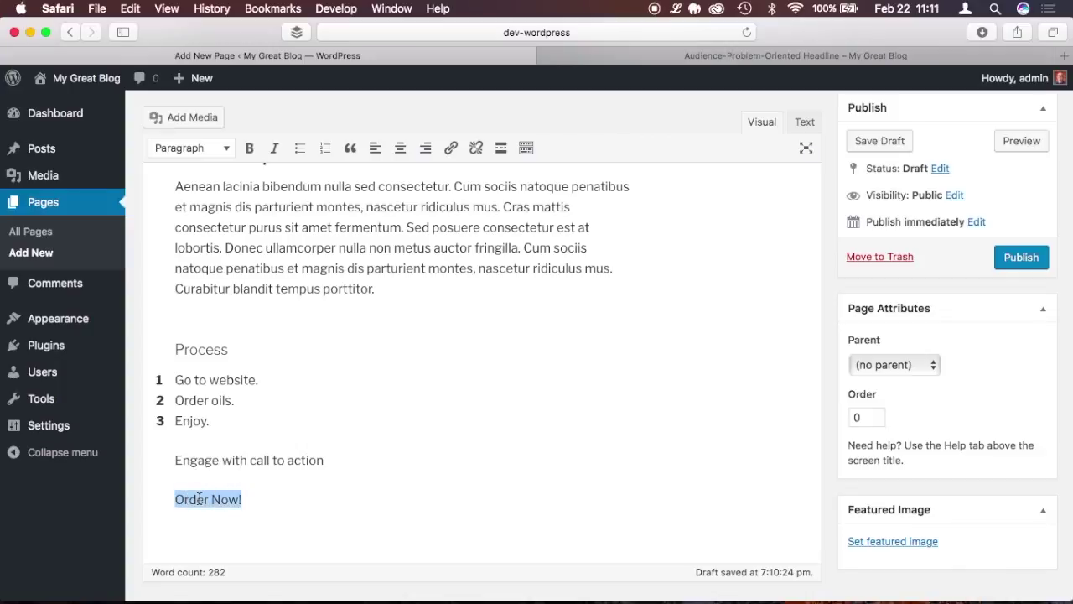
key("super+b")
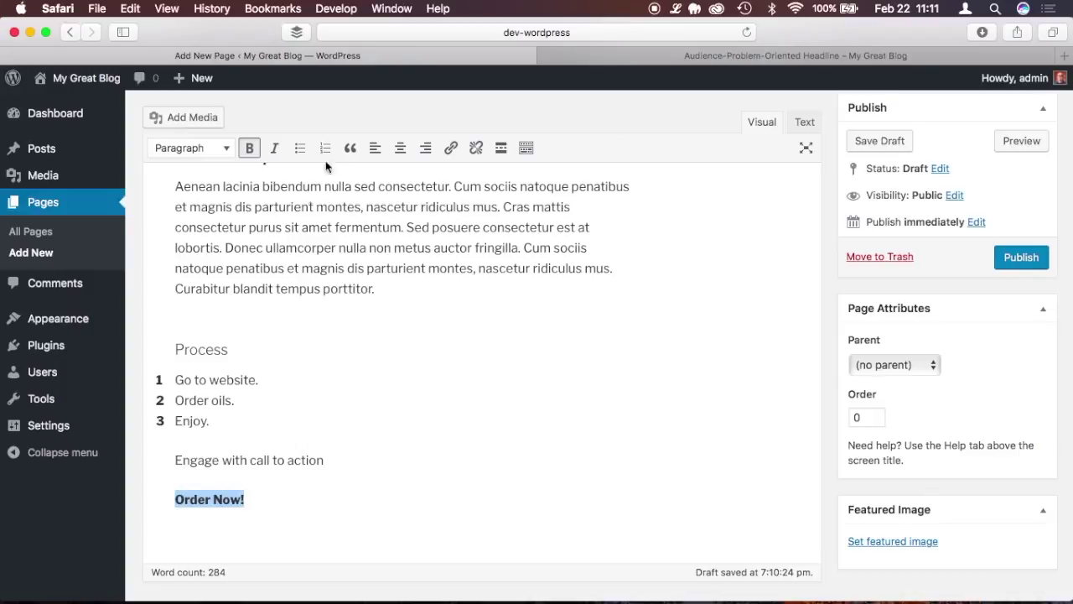
Link the "Order Now!" text to the placeholder URL #
left_click(451, 147)
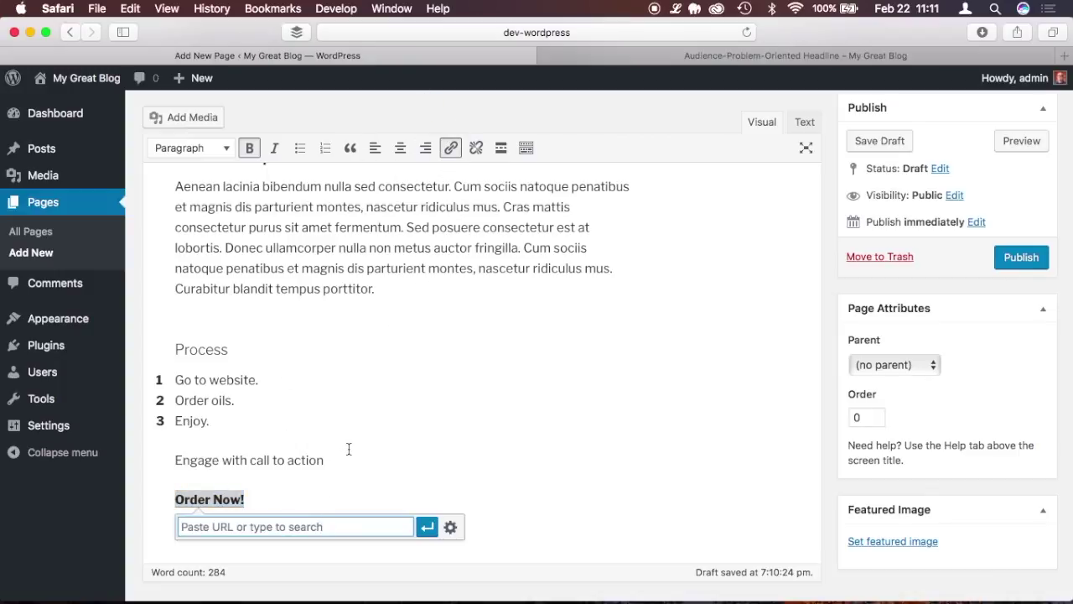
type("#")
key("Return")
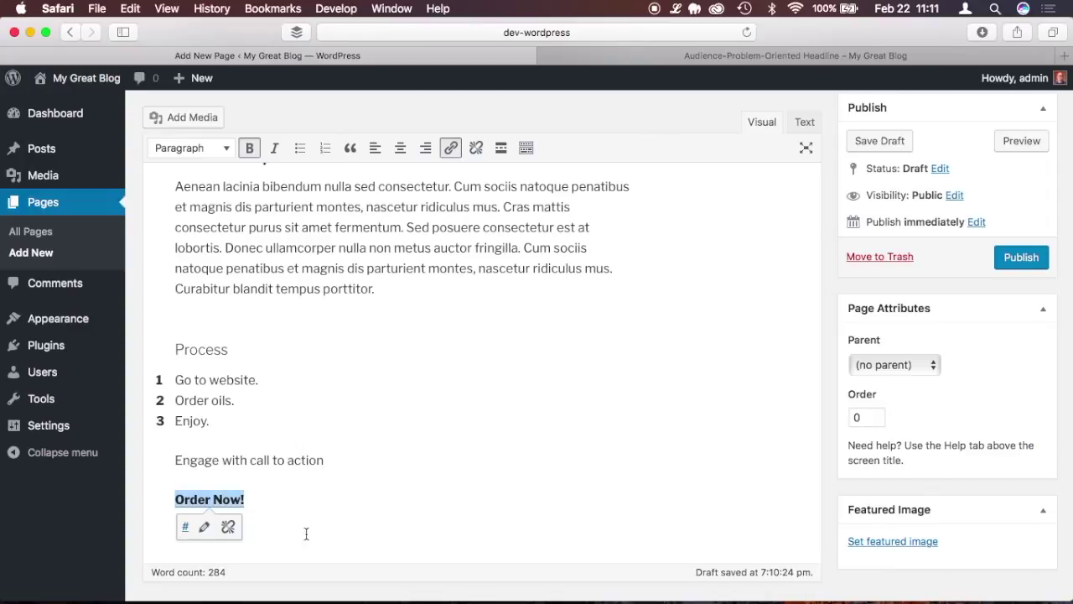
left_click(277, 513)
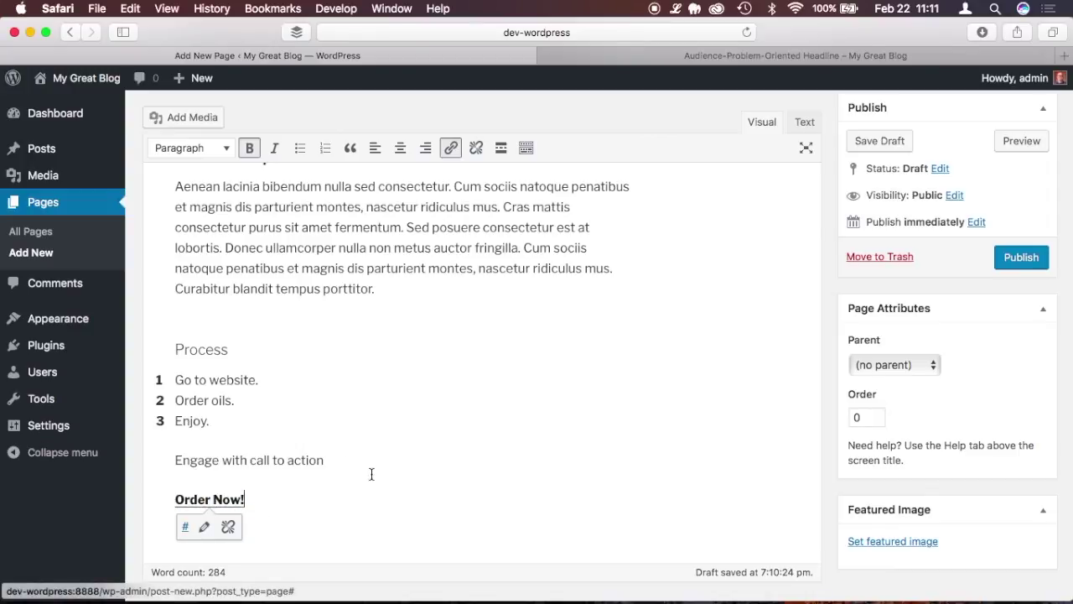
Delete the "Engage with call to action" line above "Order Now!"
scroll(370, 445, "up", 1)
triple_click(292, 459)
key("BackSpace")
left_click(215, 340)
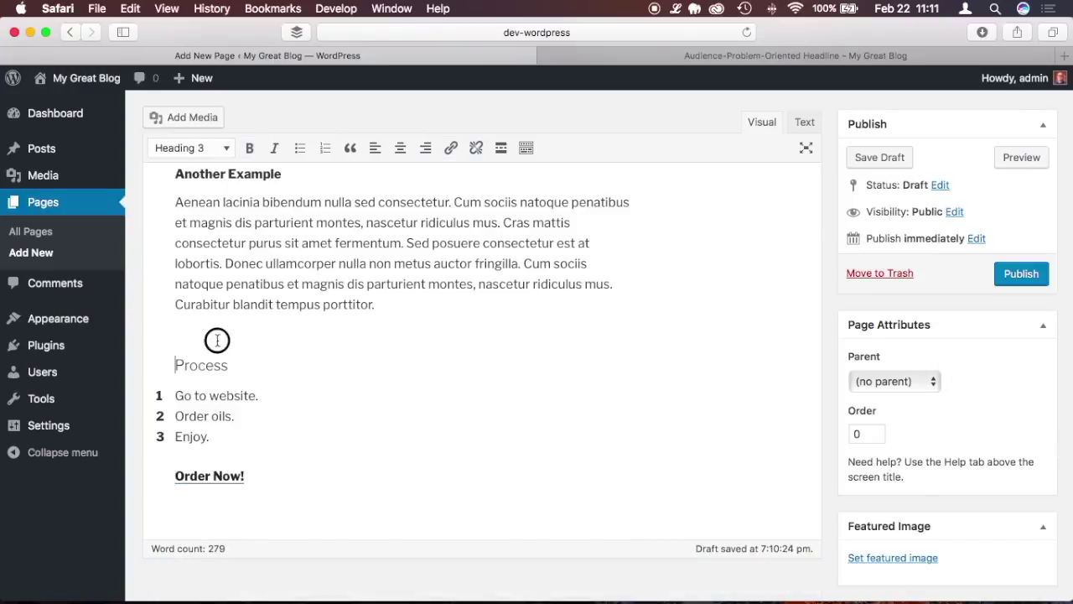
Upload essential-oils-1433694_1920.jpg from the Landing Page Photos folder in Finder to the page's Featured Image dialog
left_click(888, 557)
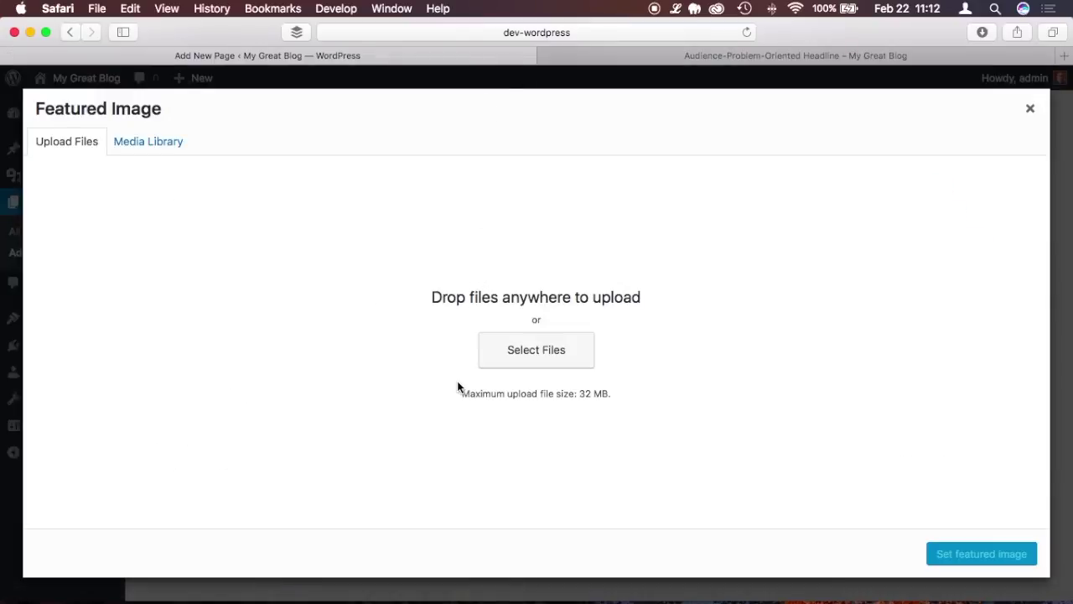
key("super+Tab")
left_click(656, 325)
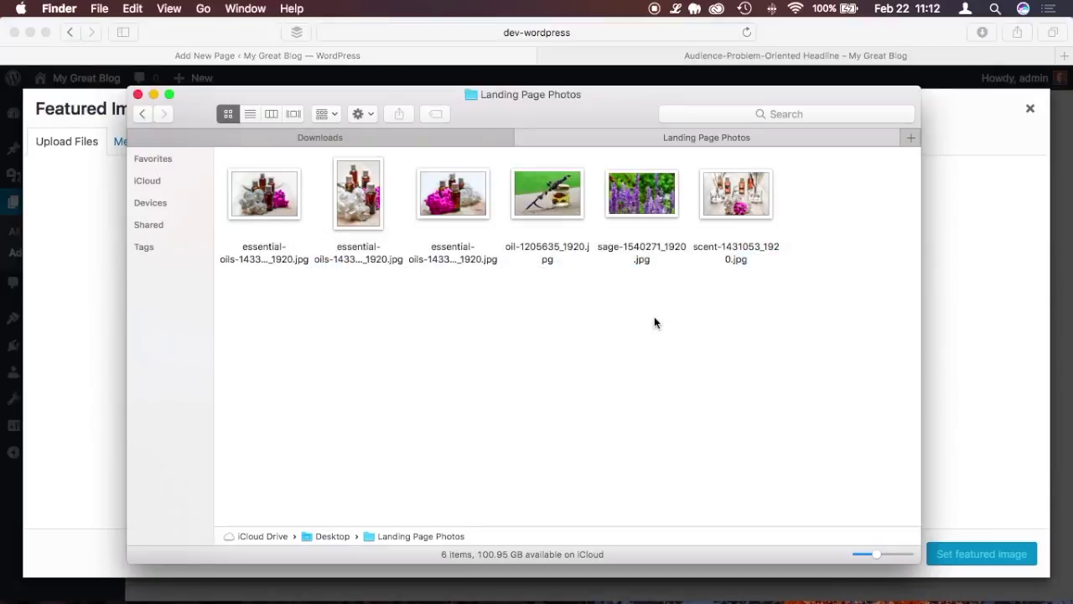
left_click(457, 197)
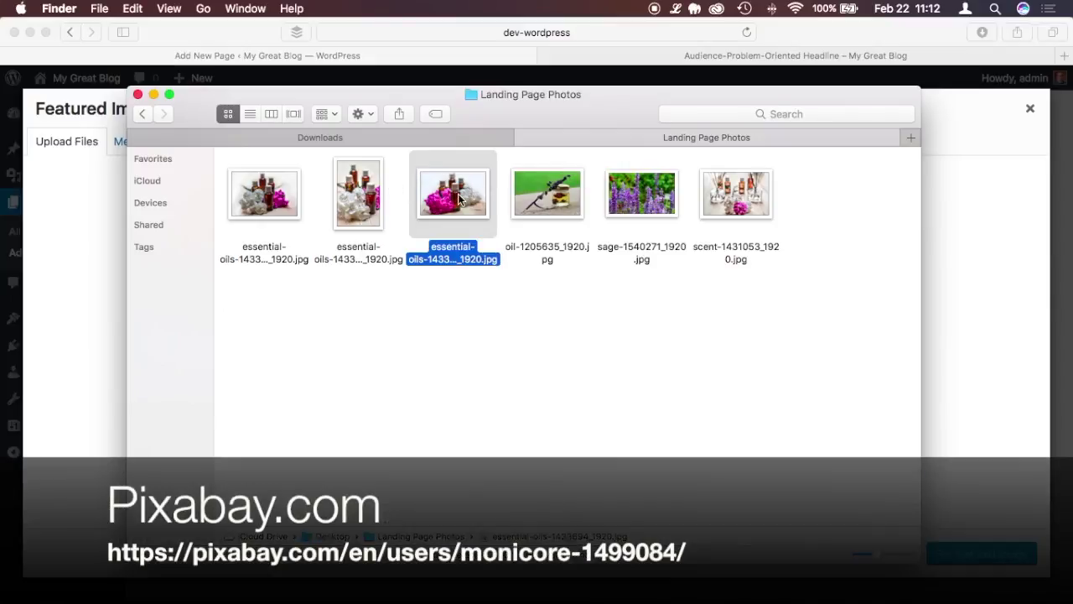
left_click_drag(457, 197, 92, 270)
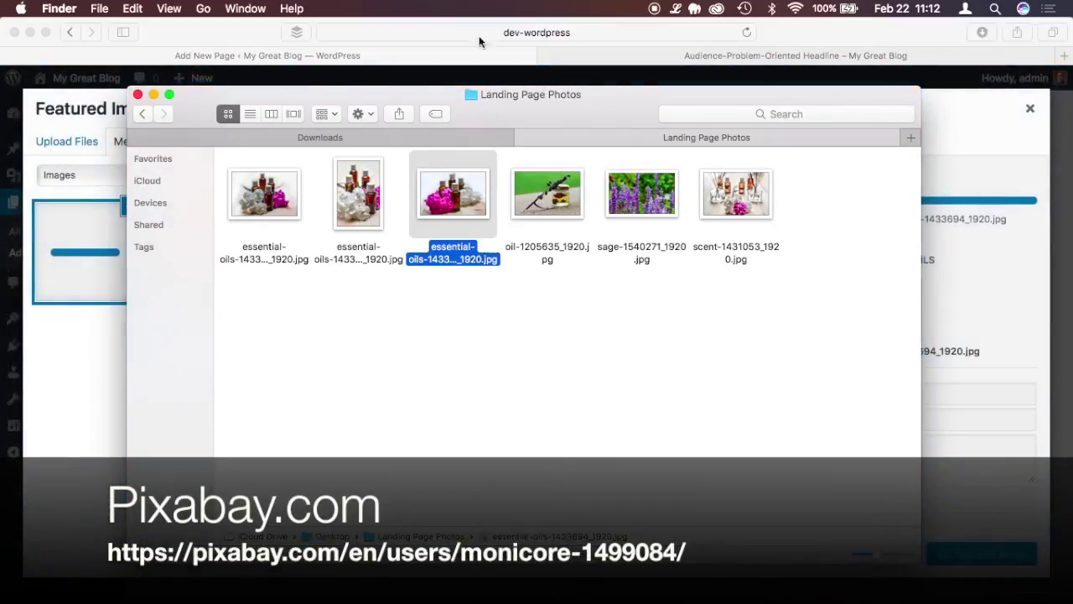
left_click(235, 31)
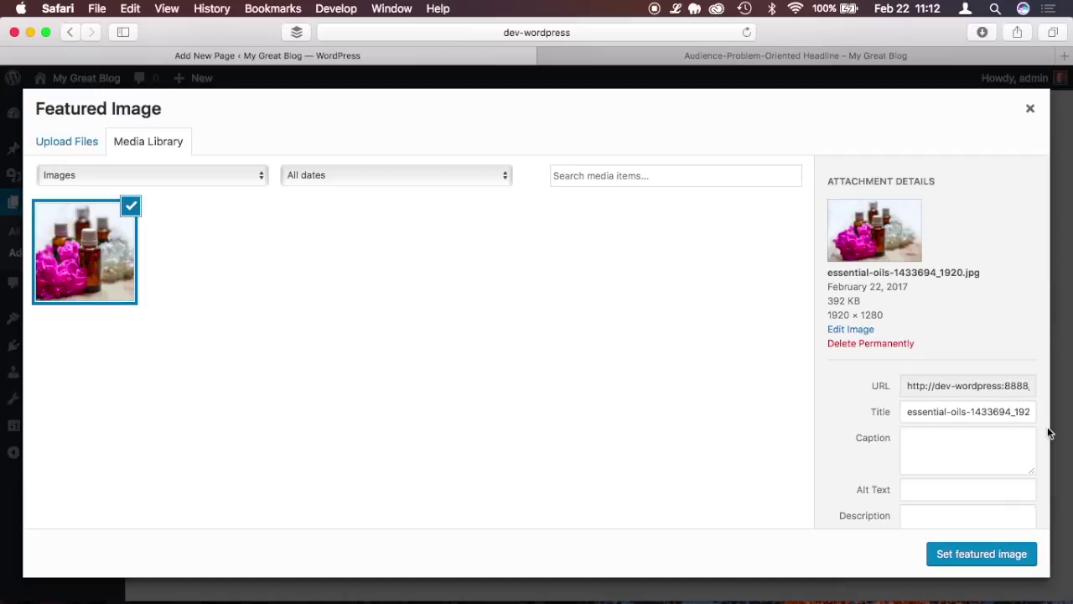
Set the uploaded essential oils photo as the page's featured image
scroll(1047, 432, "down", 2)
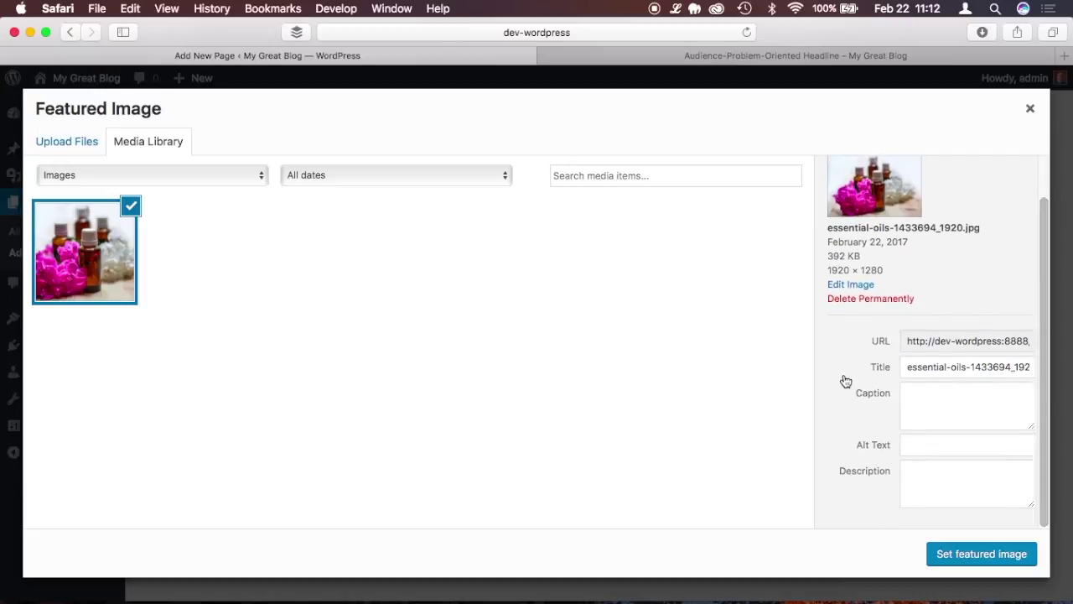
scroll(844, 379, "up", 2)
left_click(956, 555)
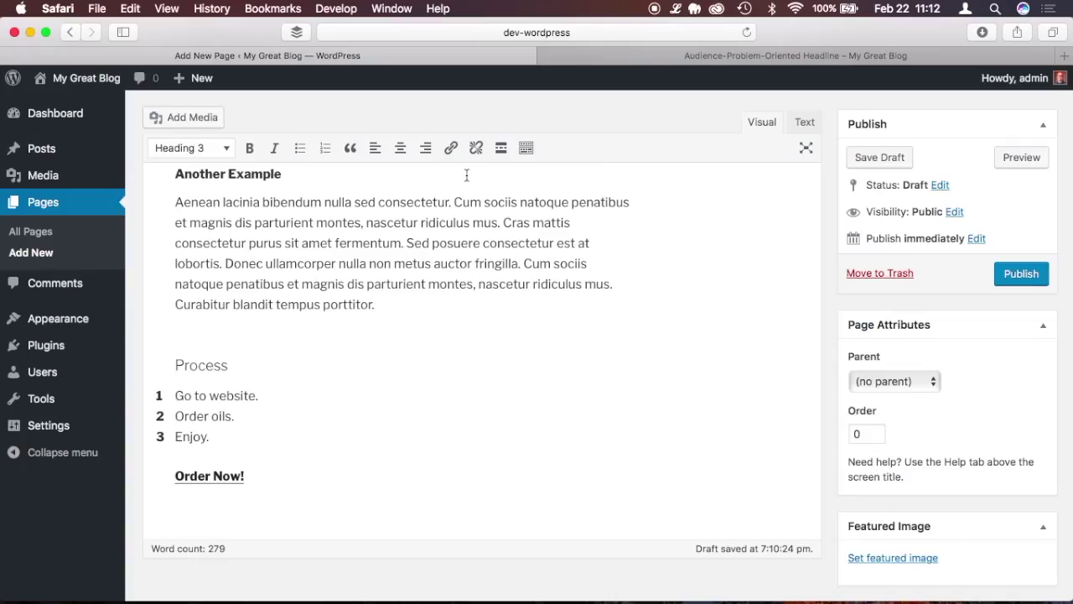
scroll(787, 341, "down", 5)
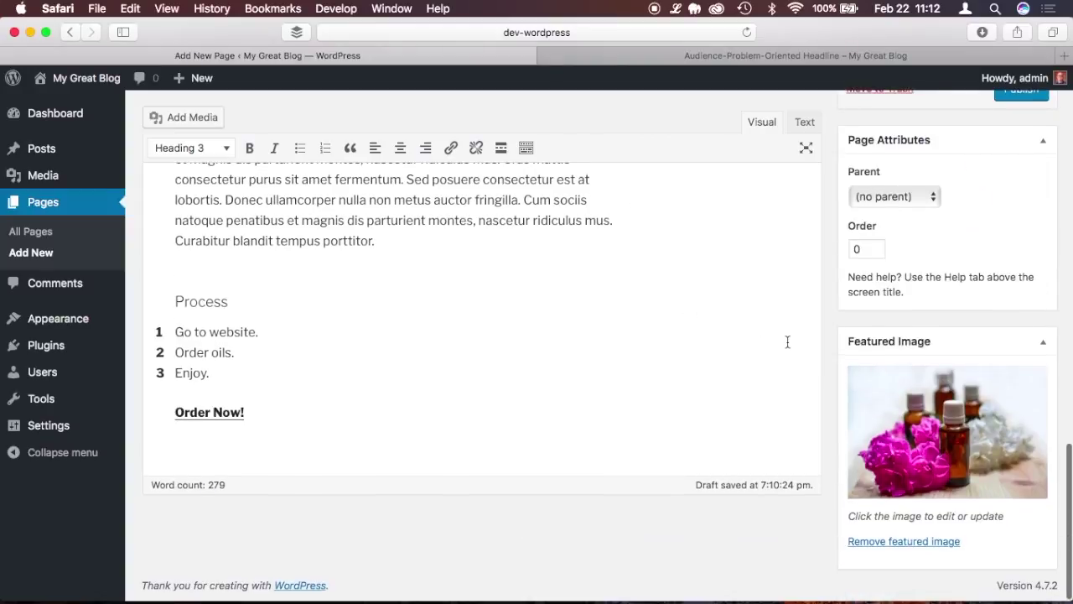
scroll(828, 246, "up", 3)
scroll(827, 244, "up", 3)
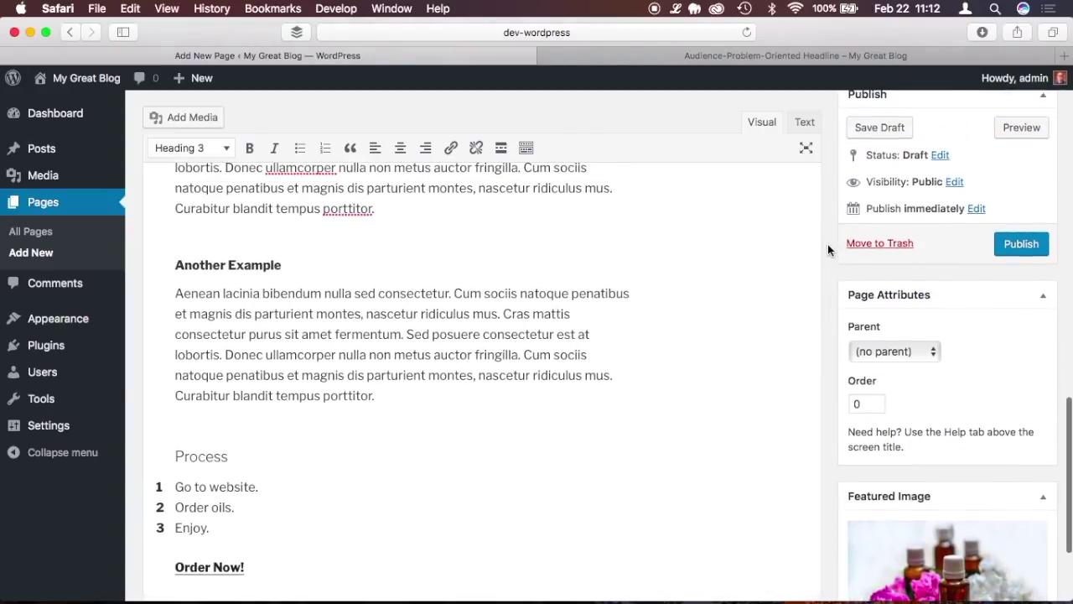
At the start of the Solution paragraph, begin adding media and upload essential-oils-1433693_1920.jpg from the Landing Page Photos folder in Finder
scroll(539, 240, "up", 5)
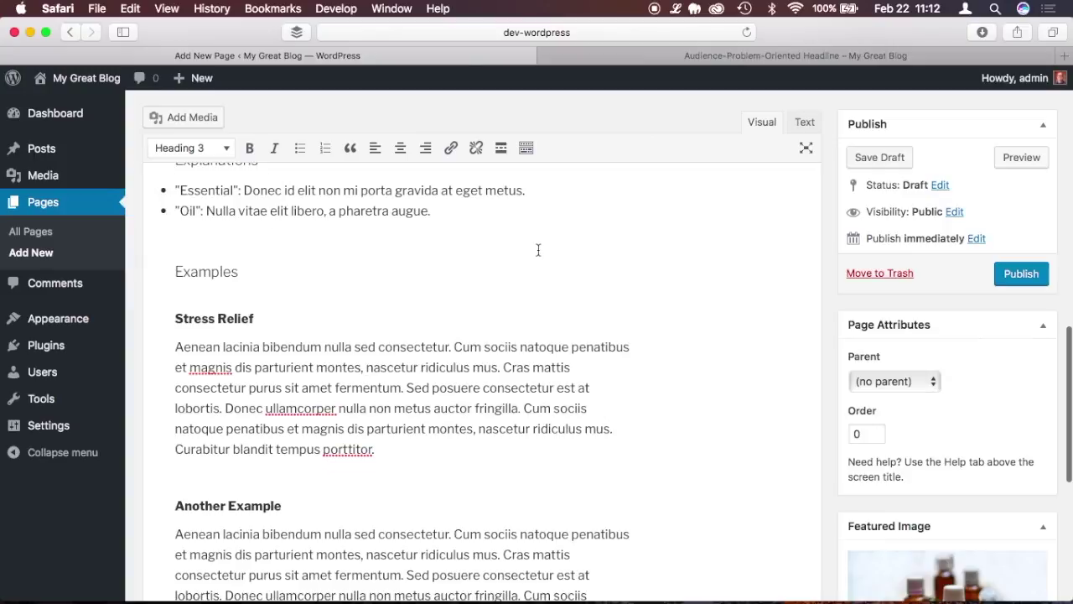
scroll(539, 241, "up", 10)
scroll(538, 252, "up", 4)
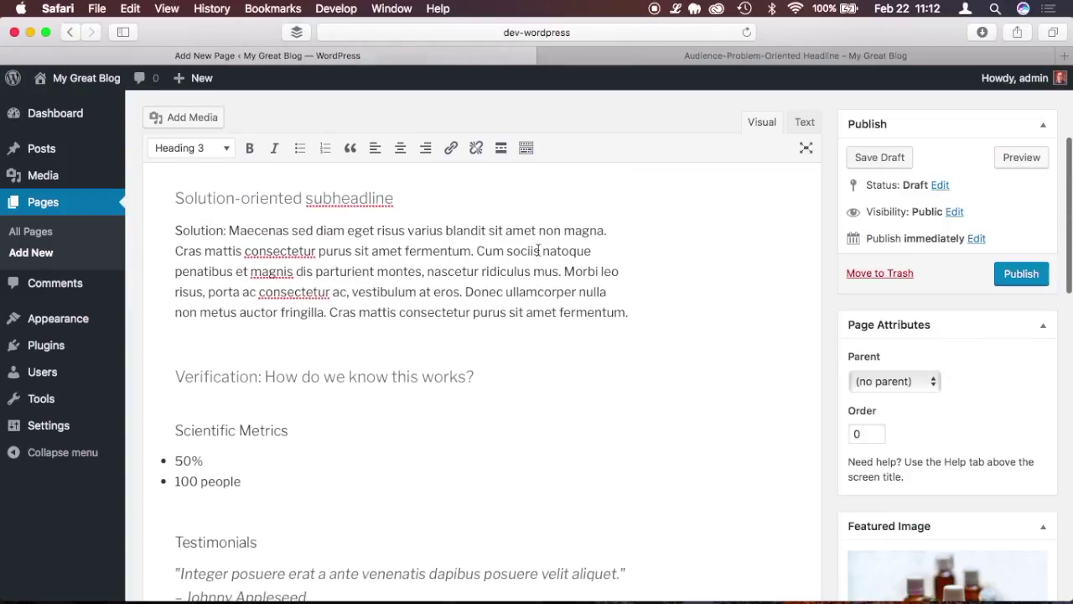
scroll(416, 259, "up", 3)
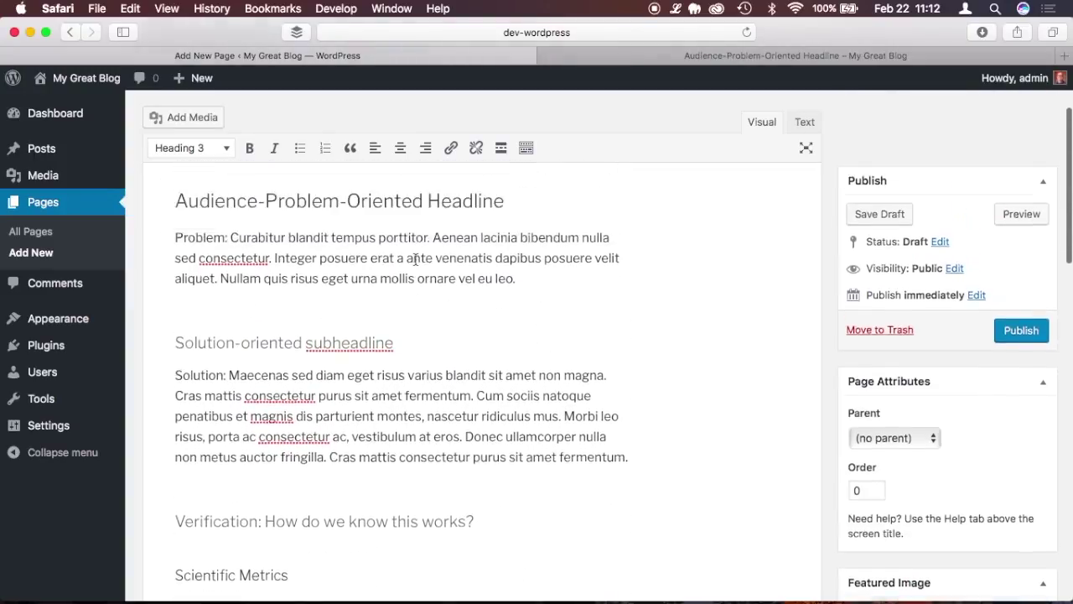
scroll(416, 259, "down", 1)
left_click(176, 378)
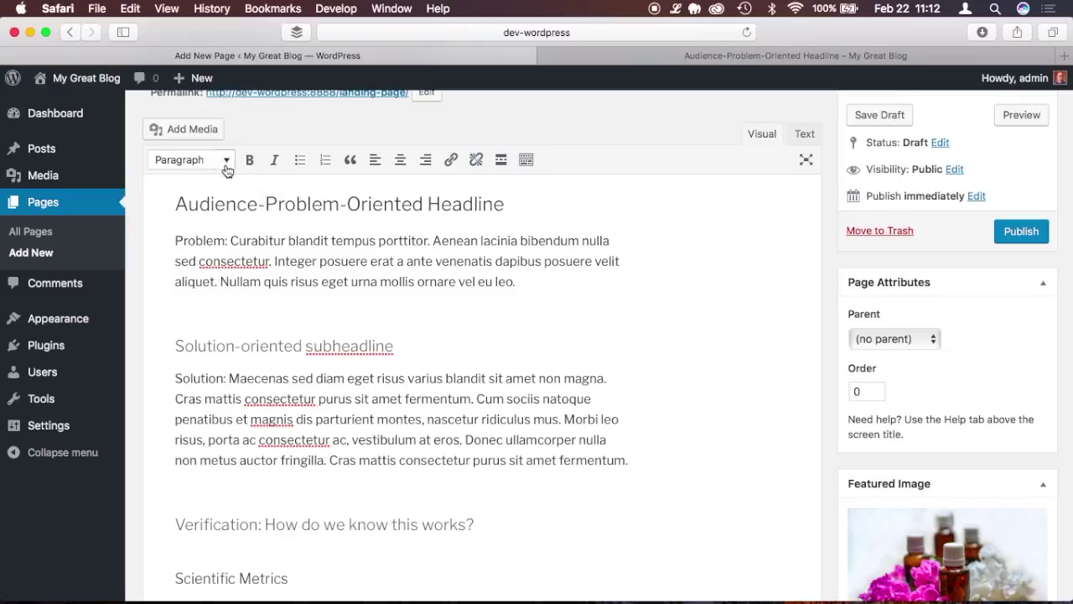
left_click(194, 131)
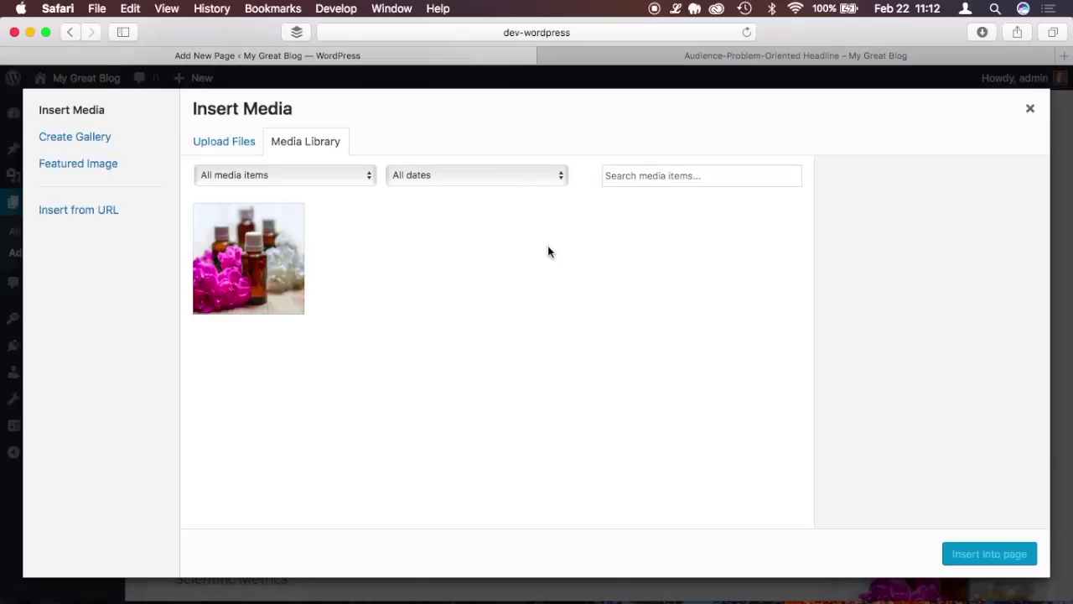
key("super+Tab")
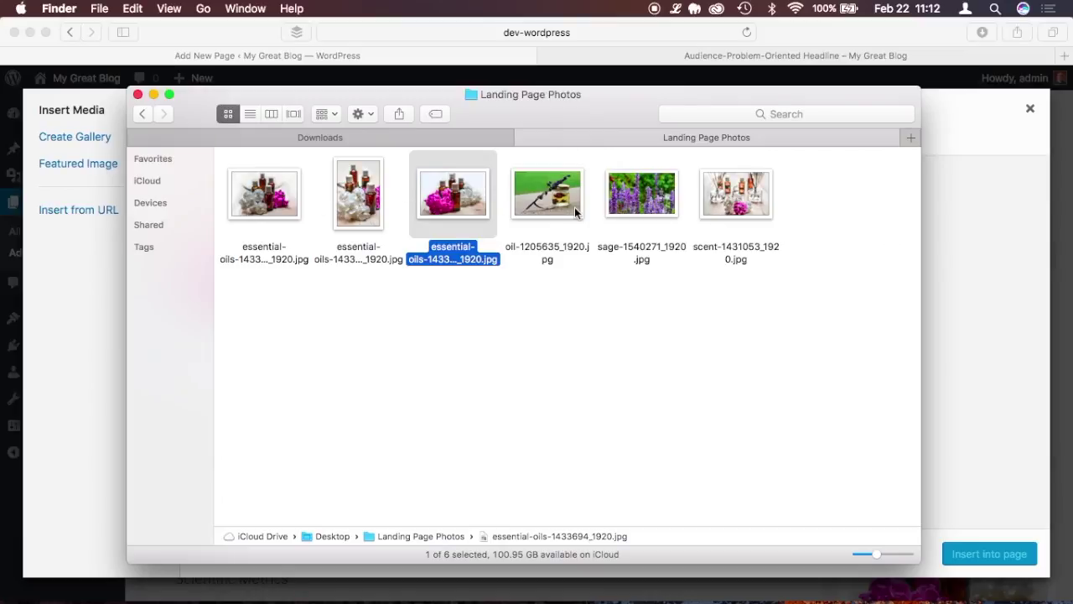
left_click_drag(347, 198, 53, 335)
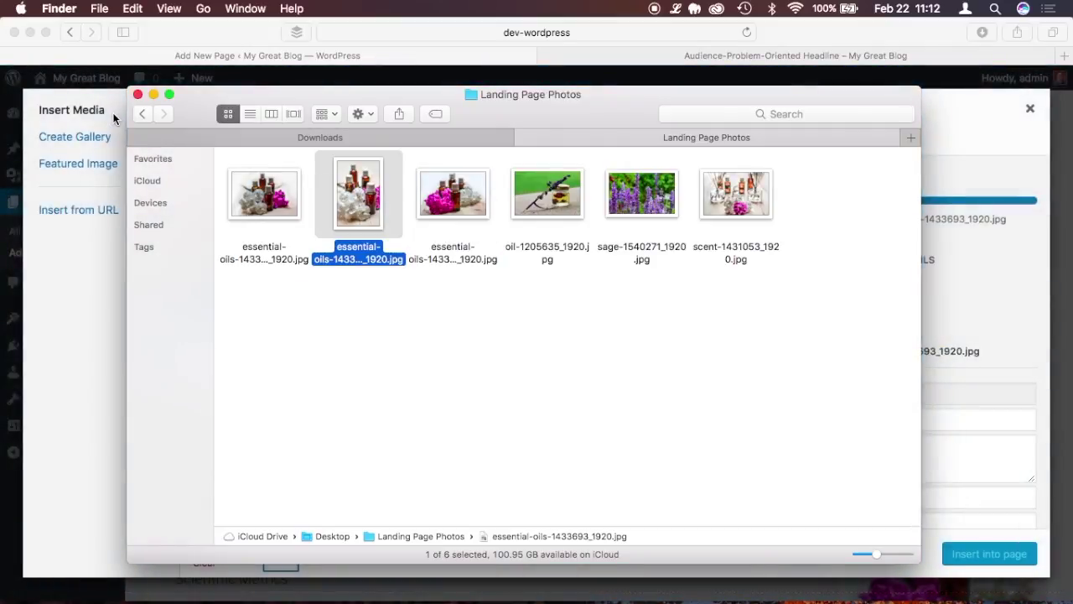
left_click(187, 34)
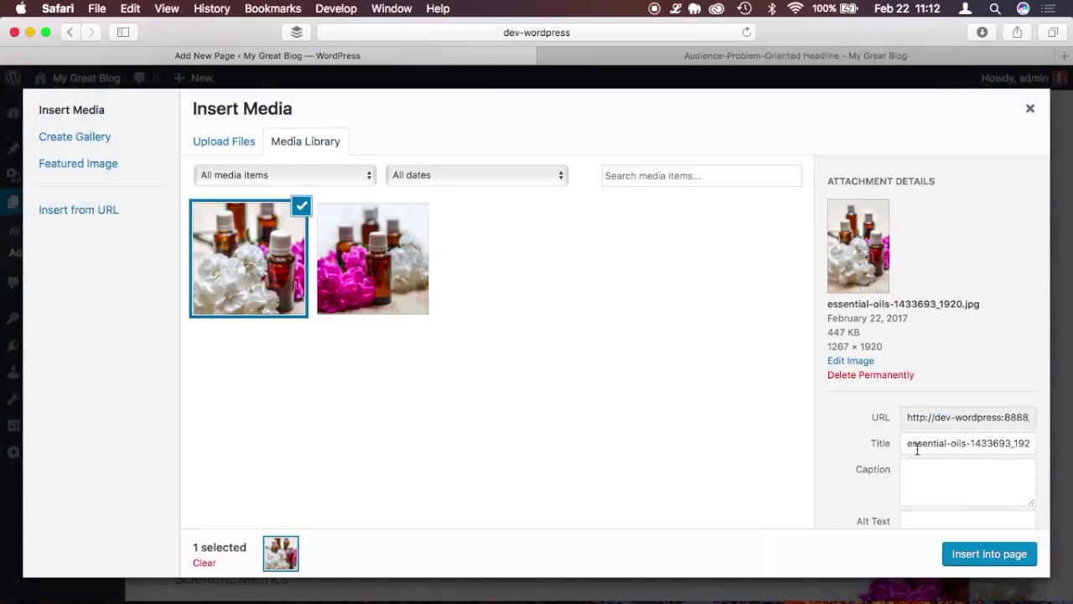
Insert the uploaded photo at the Solution paragraph with Left alignment, Thumbnail – 150 × 150 size and a link to the Media File
scroll(844, 451, "down", 5)
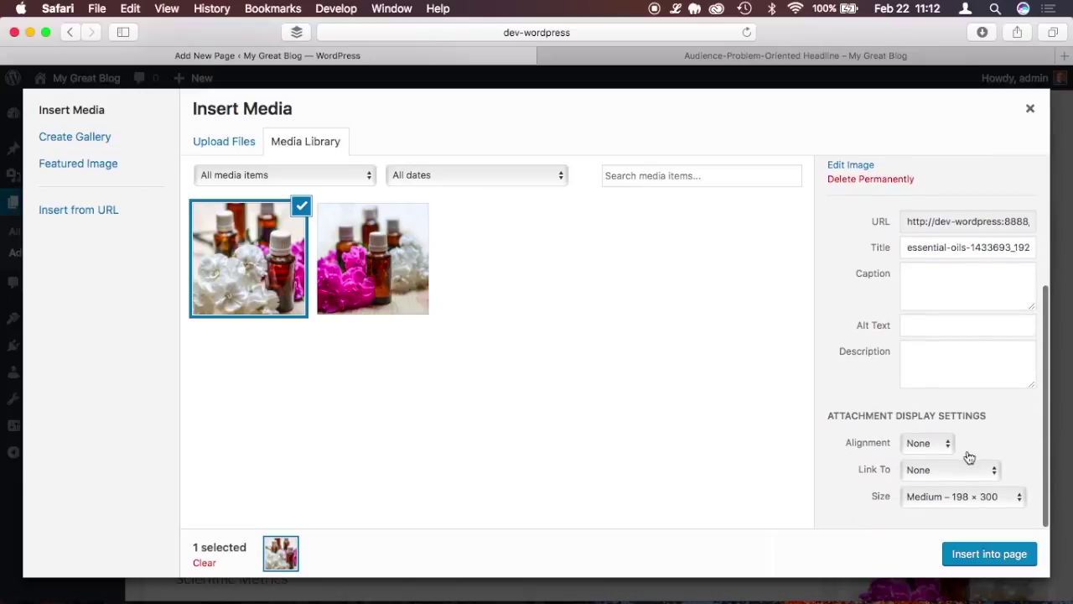
left_click(938, 441)
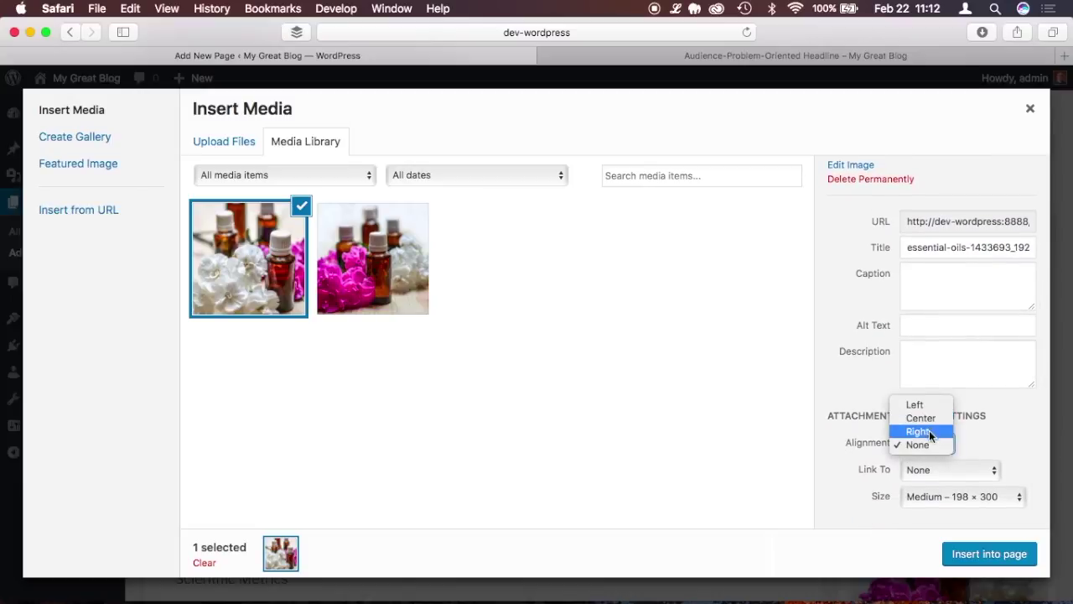
left_click(916, 405)
left_click(968, 497)
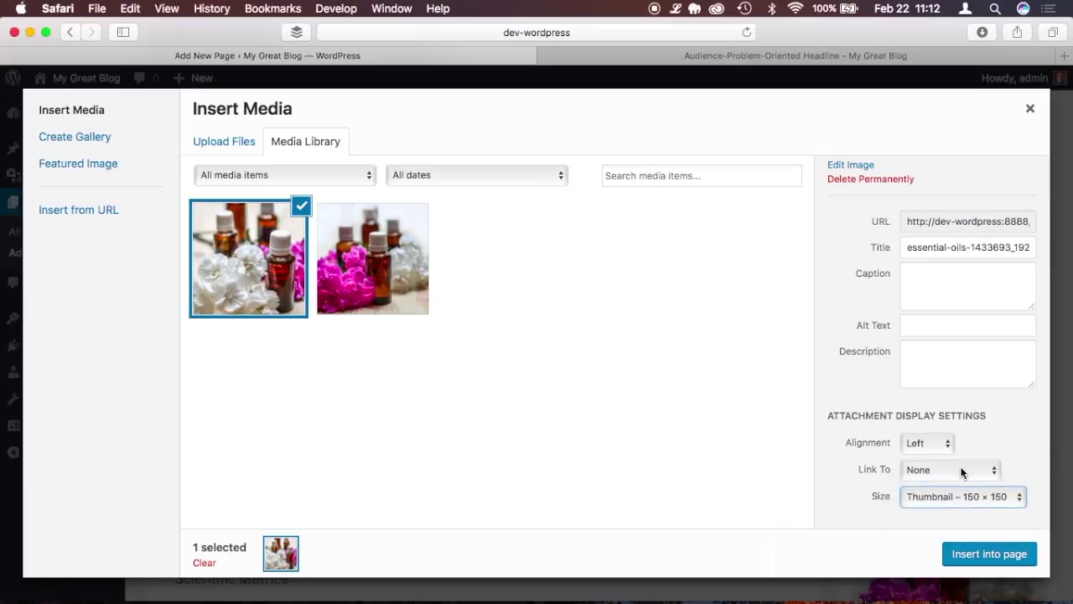
left_click(963, 472)
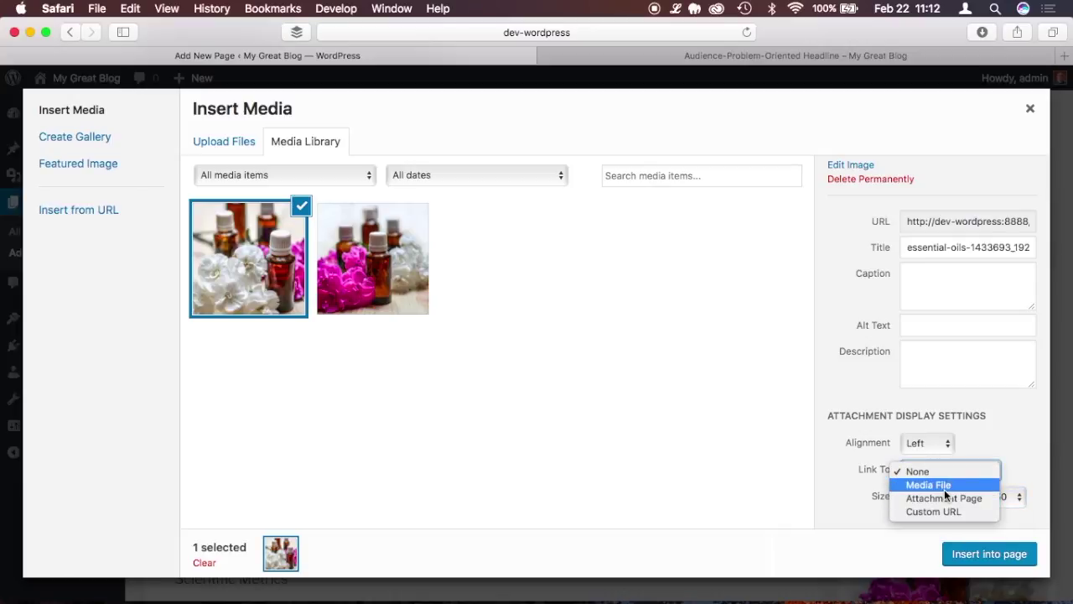
left_click(944, 488)
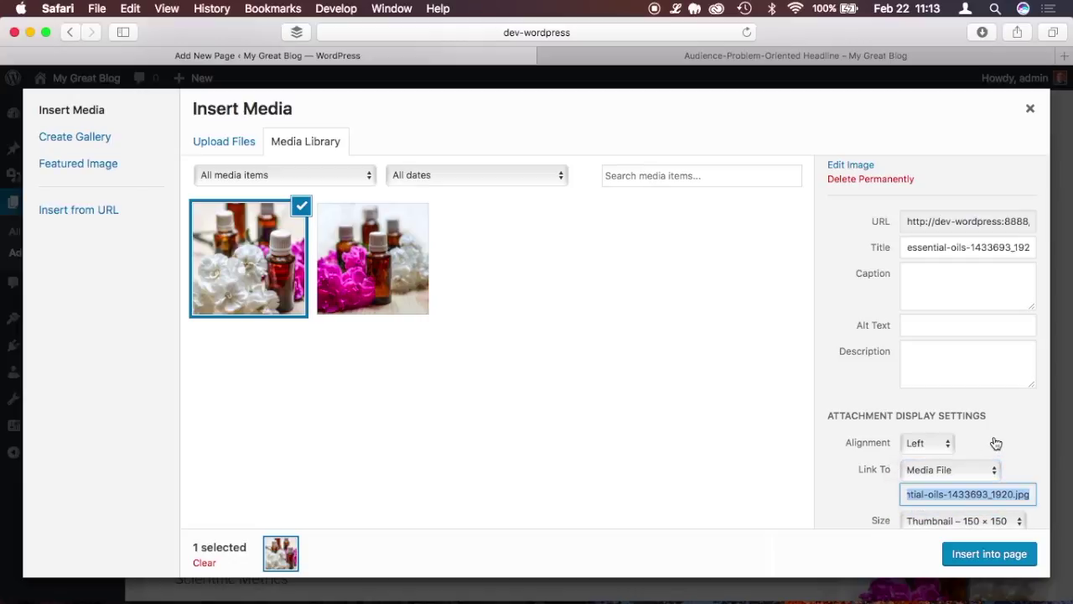
scroll(1007, 450, "down", 1)
left_click(989, 560)
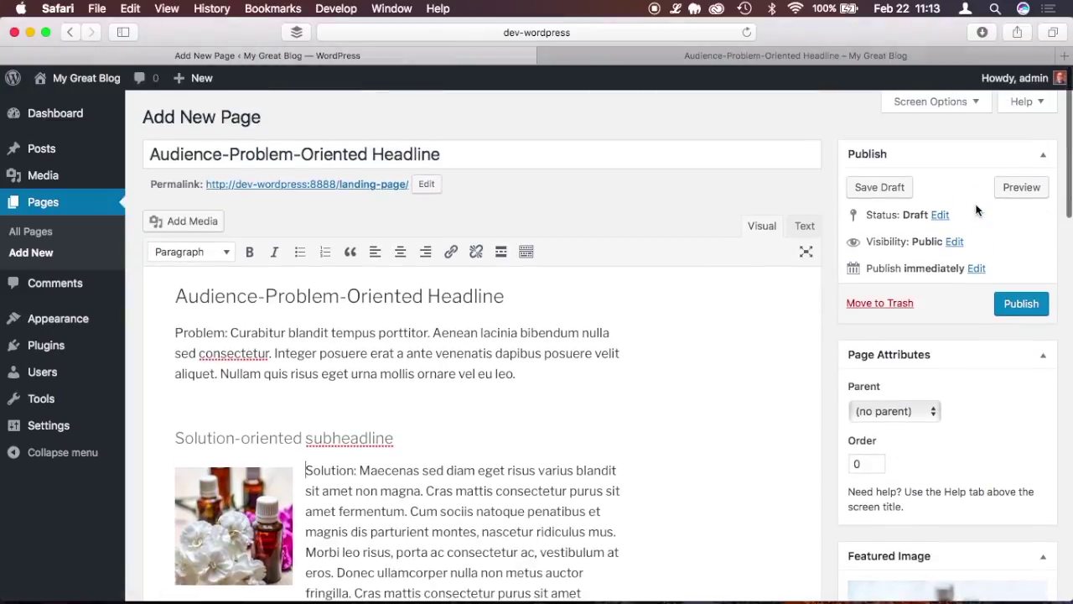
Examine the featured image, headline, problem text and solution section with its photo in the page preview
left_click(739, 57)
scroll(771, 209, "down", 3)
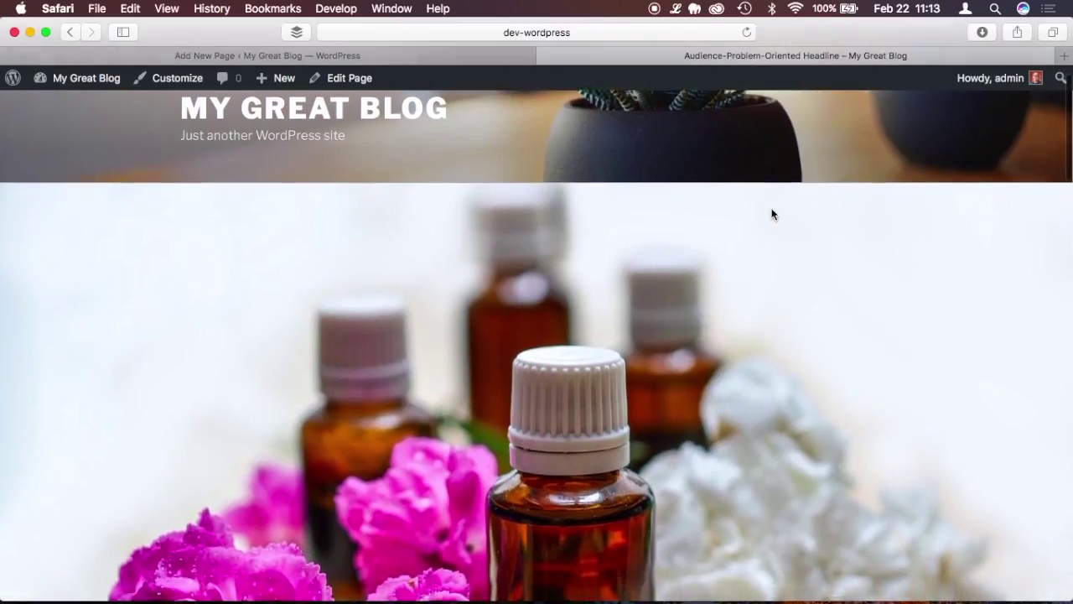
scroll(771, 211, "down", 5)
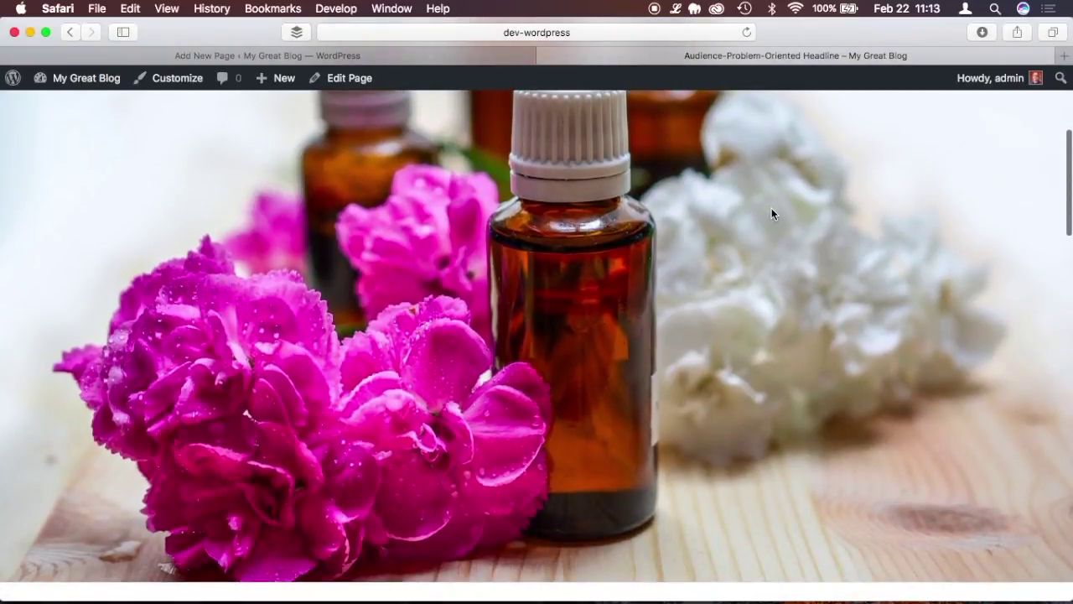
scroll(771, 214, "up", 5)
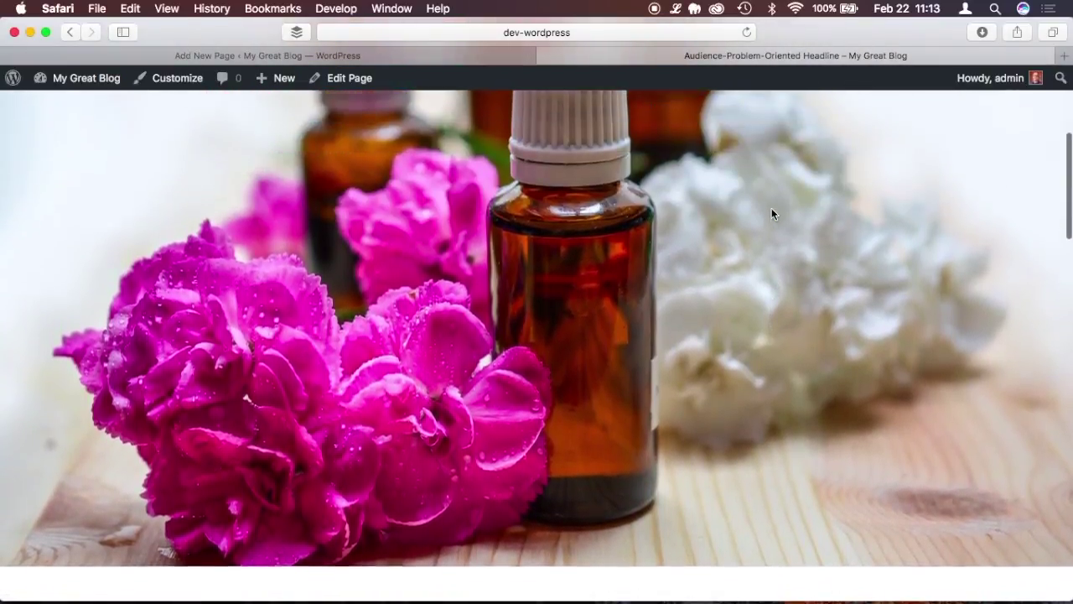
scroll(771, 213, "down", 5)
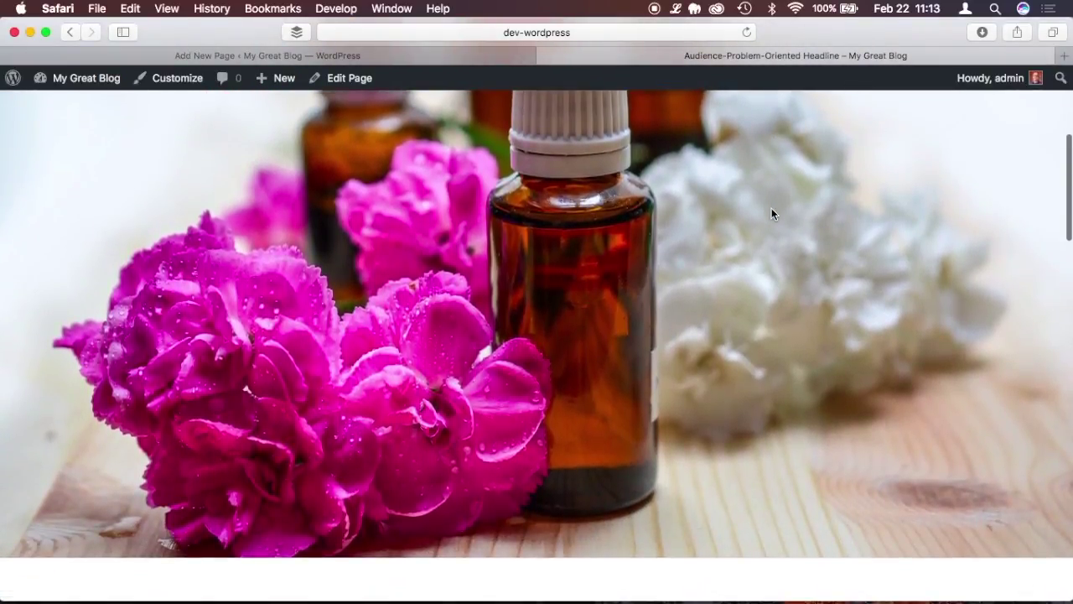
scroll(771, 213, "down", 3)
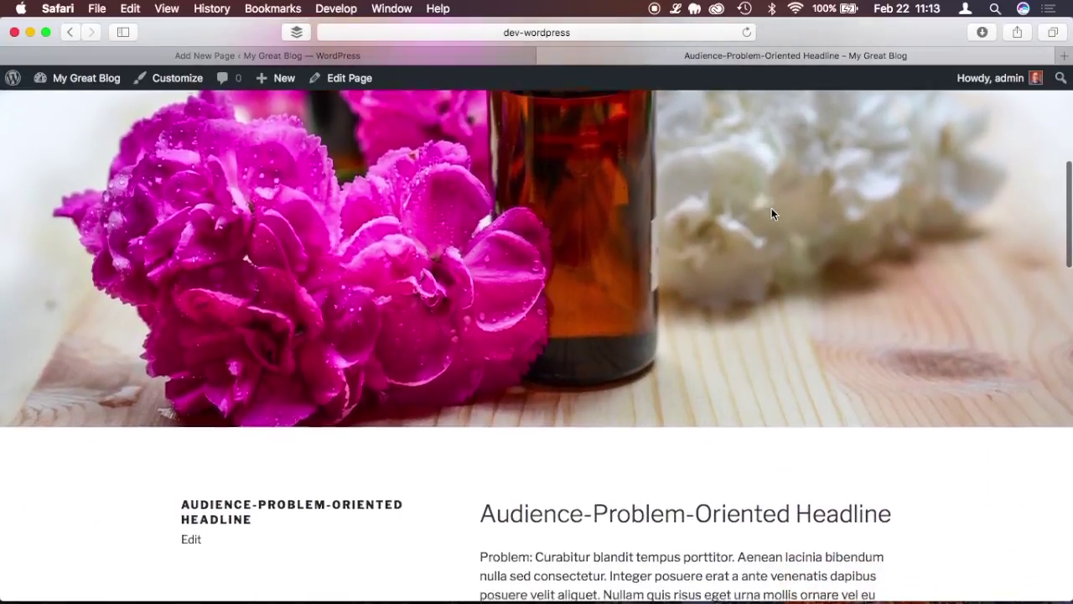
scroll(771, 214, "down", 7)
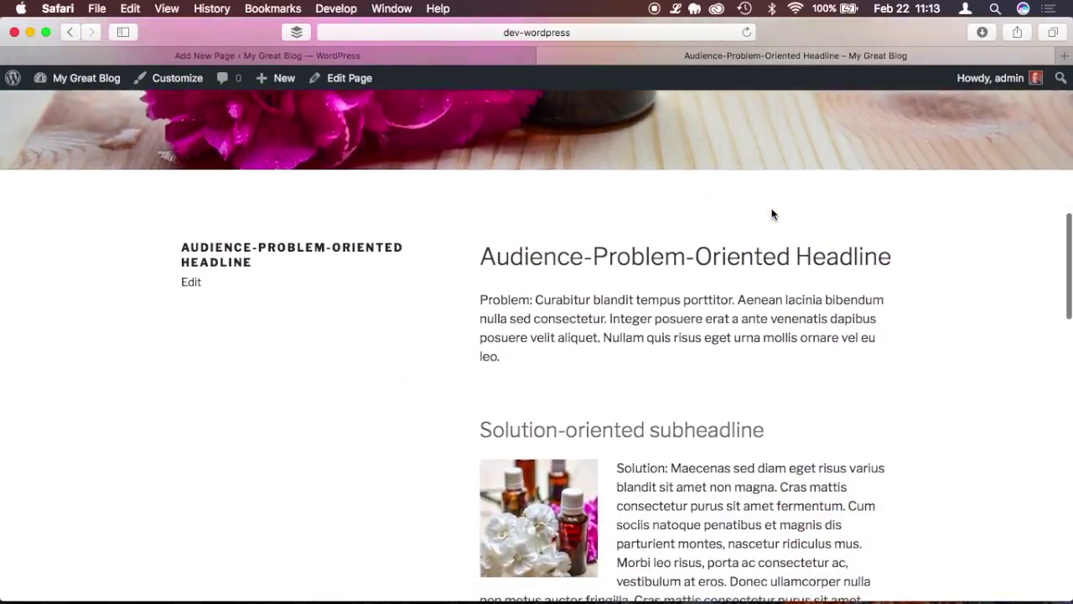
scroll(771, 208, "down", 1)
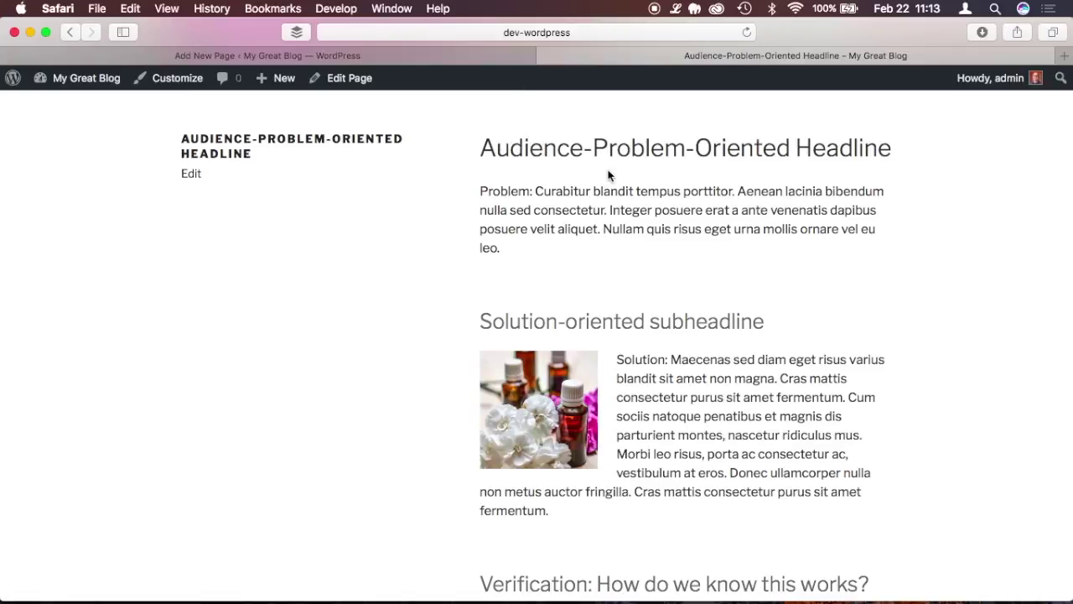
scroll(630, 177, "down", 2)
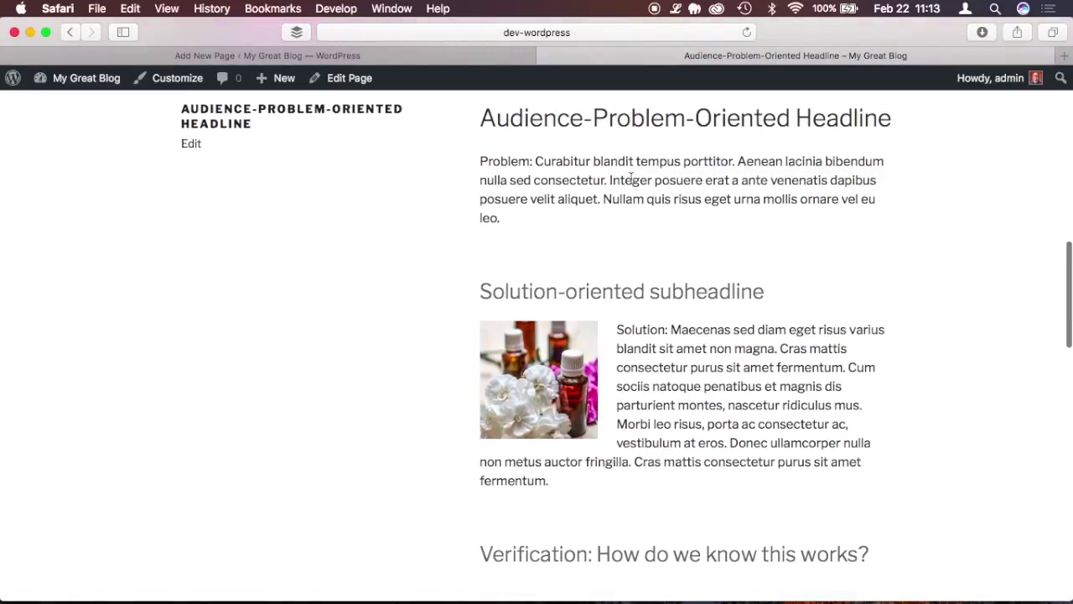
scroll(631, 177, "down", 5)
scroll(630, 177, "up", 5)
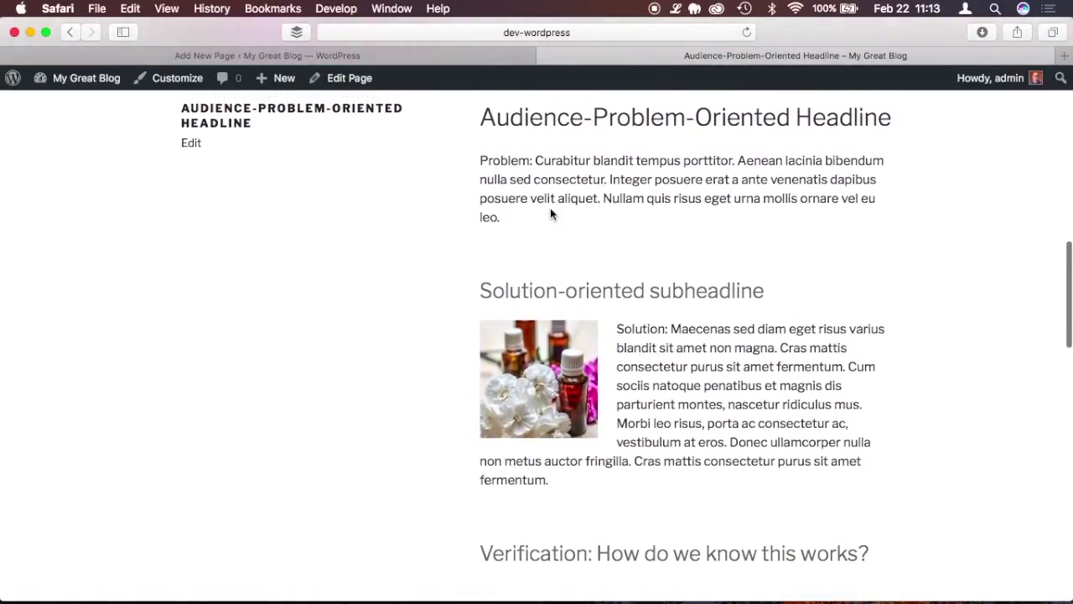
scroll(554, 212, "down", 3)
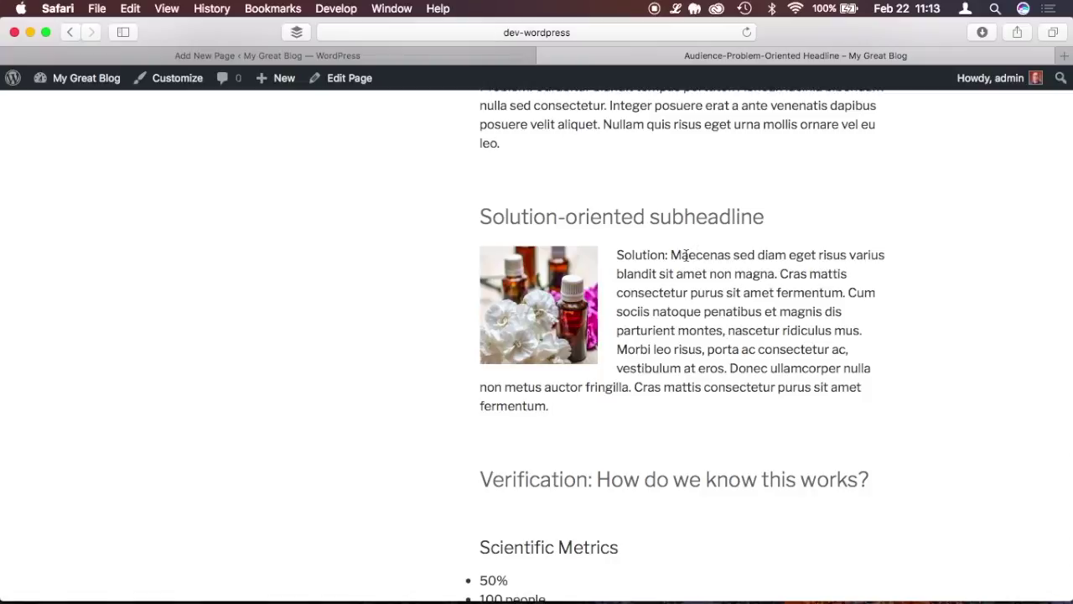
scroll(685, 255, "down", 2)
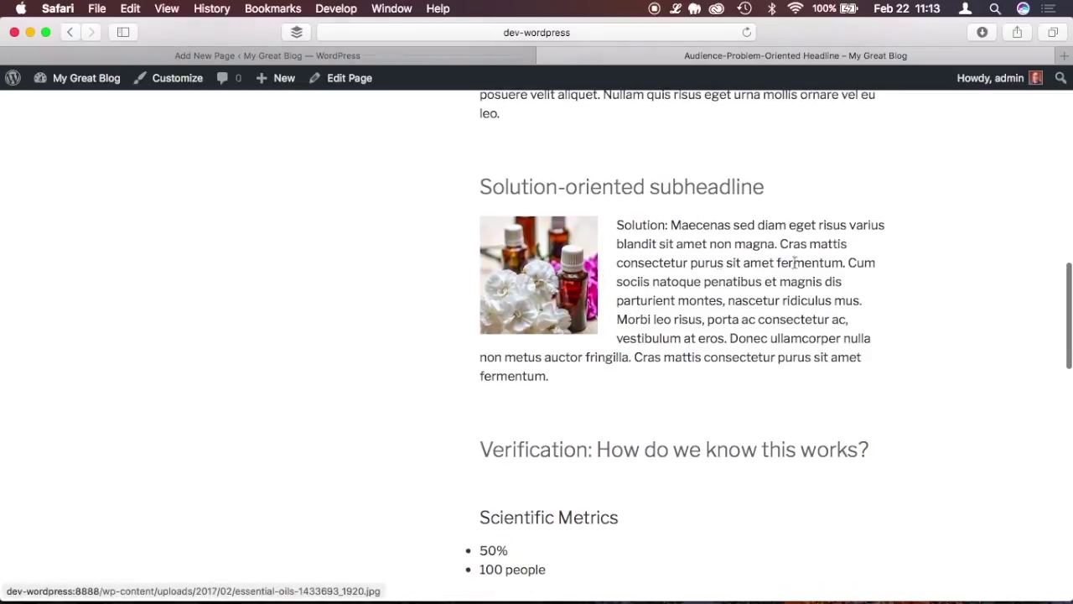
Review the preview's verification, testimonials, explanations, examples, process and Order Now! sections, and return to the page editor
scroll(785, 312, "down", 3)
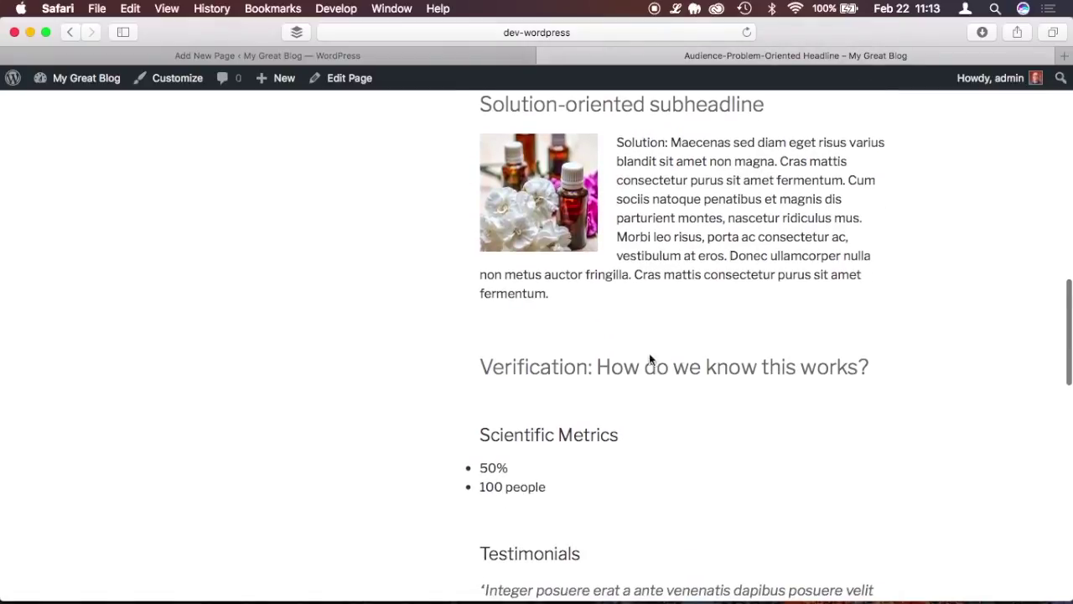
scroll(652, 311, "down", 2)
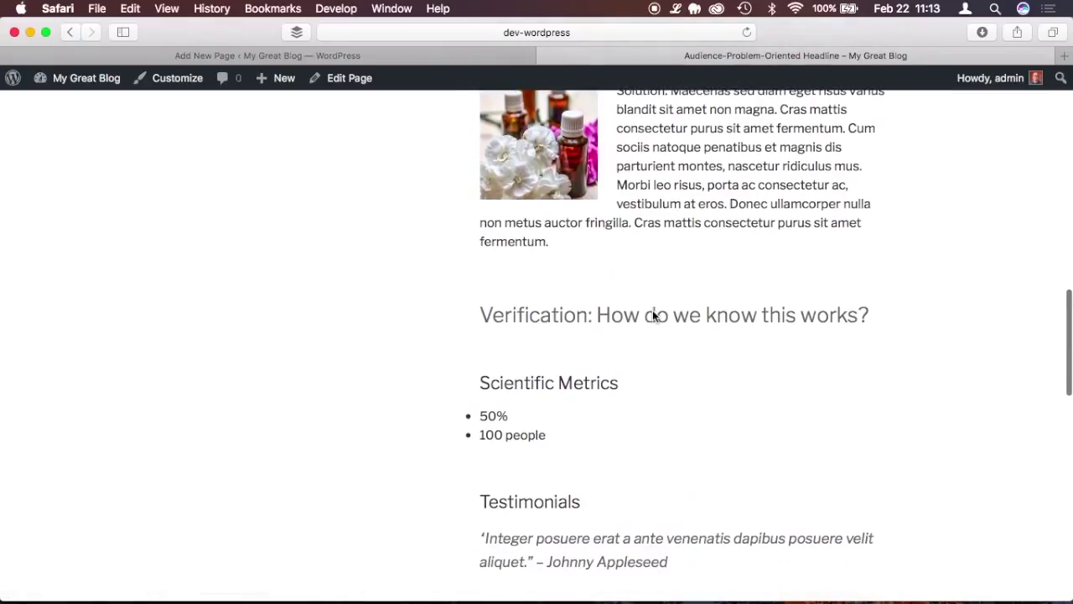
scroll(548, 314, "down", 3)
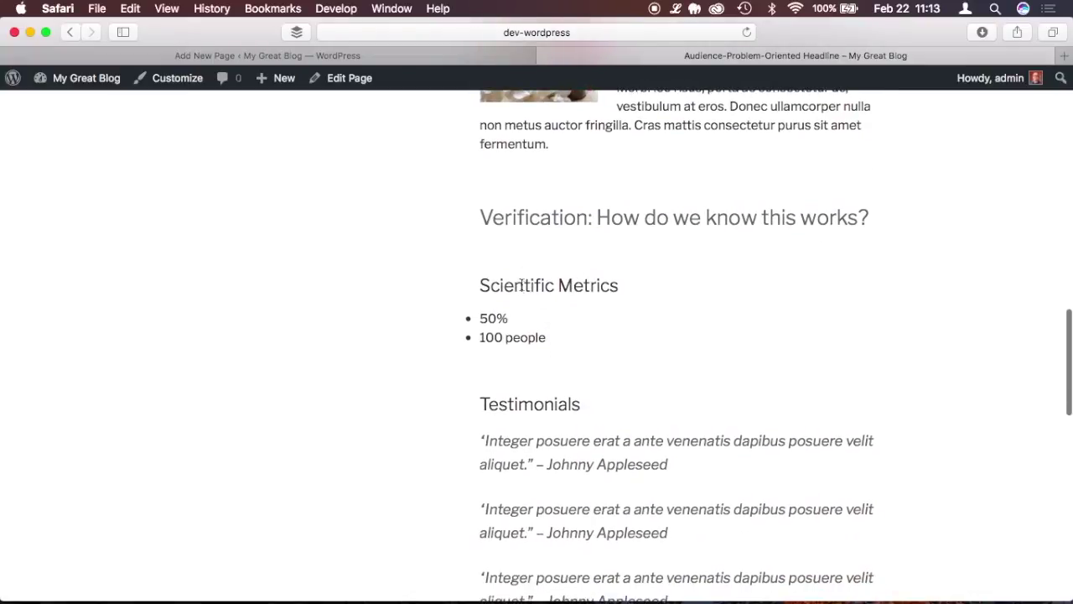
scroll(535, 339, "down", 2)
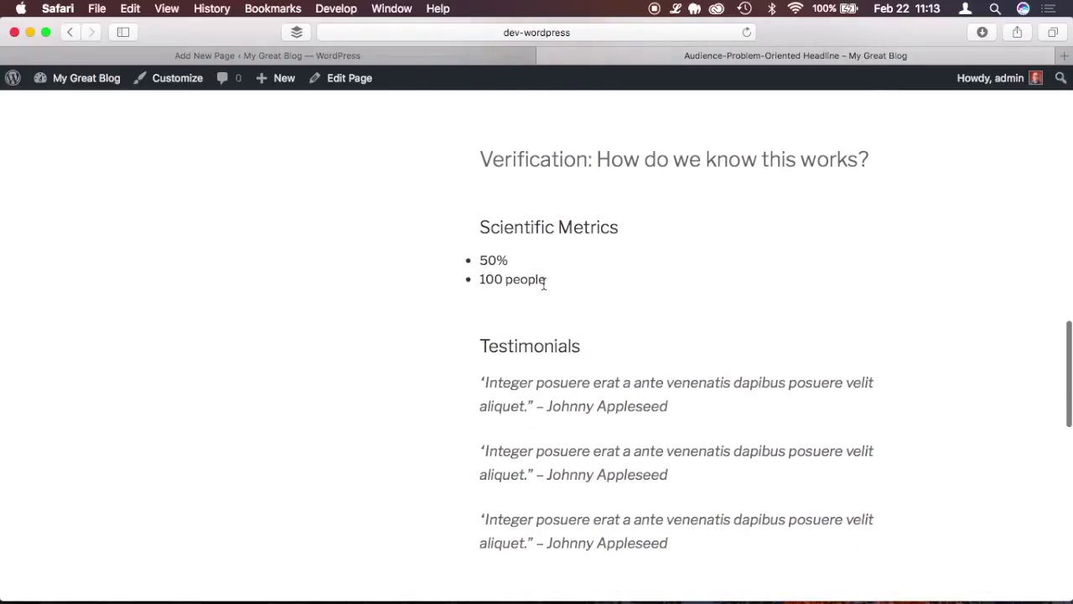
scroll(544, 283, "down", 3)
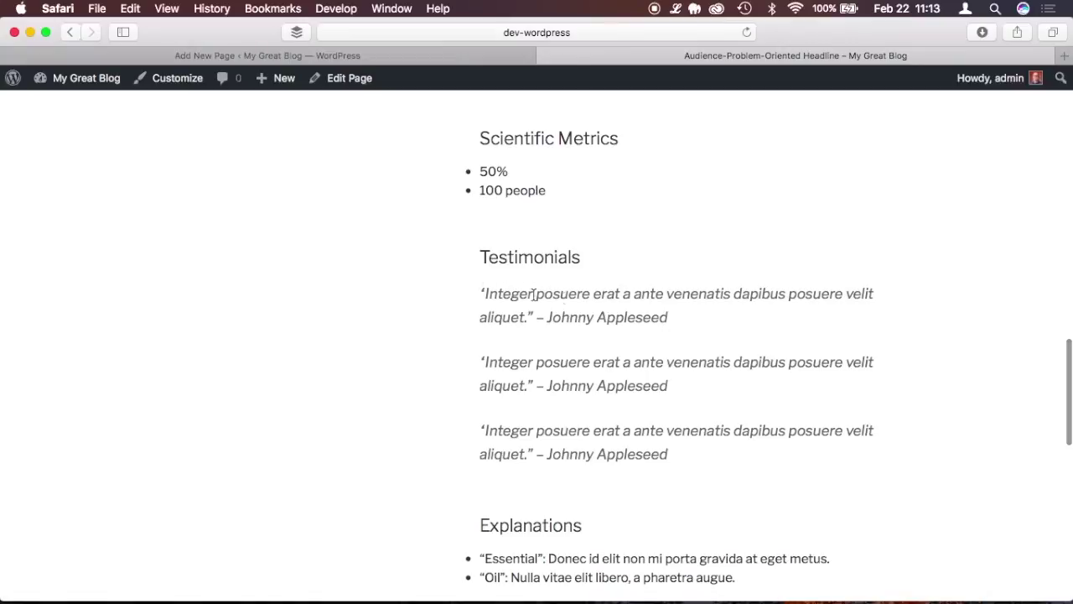
scroll(663, 318, "down", 3)
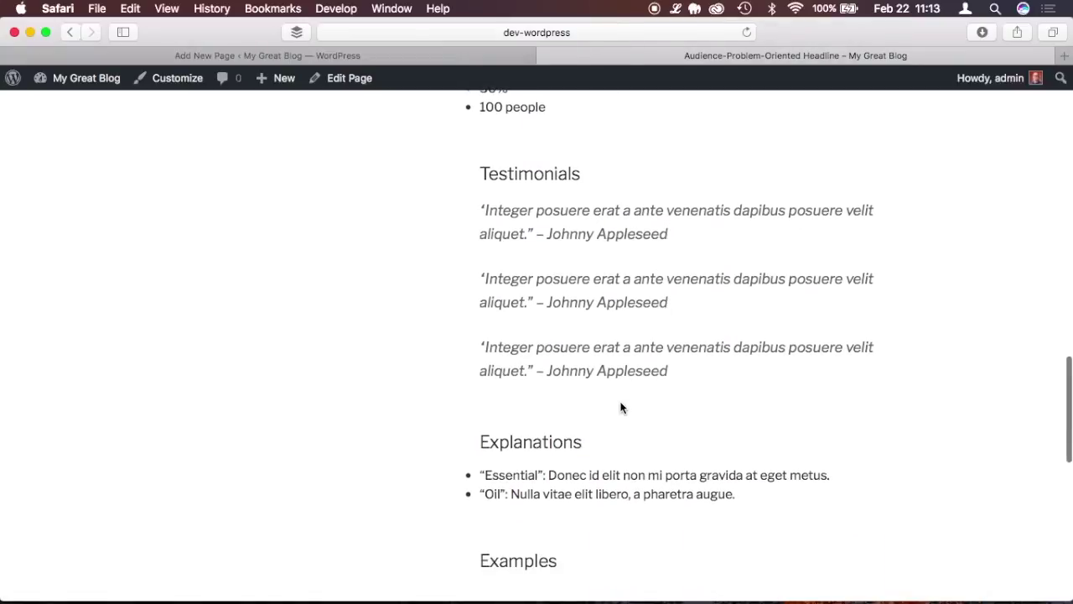
scroll(621, 408, "down", 5)
scroll(529, 305, "down", 3)
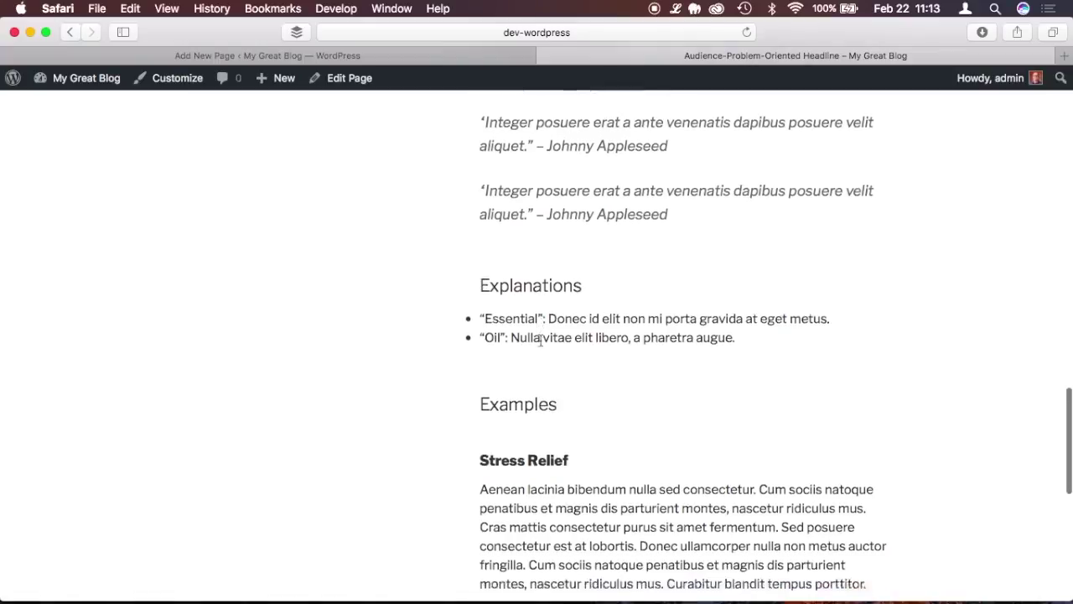
scroll(597, 379, "down", 12)
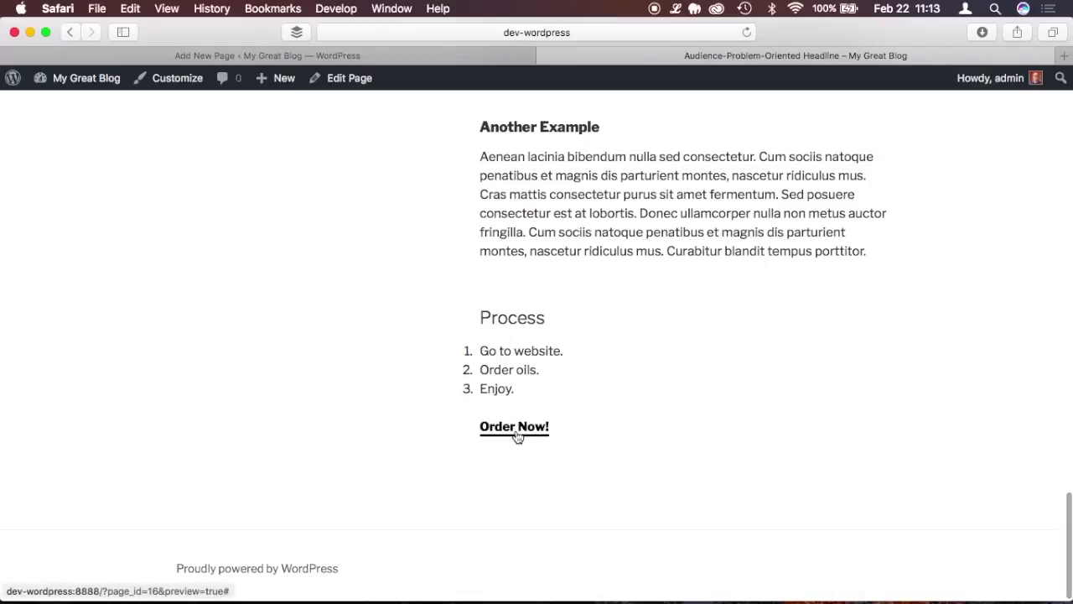
scroll(595, 306, "up", 20)
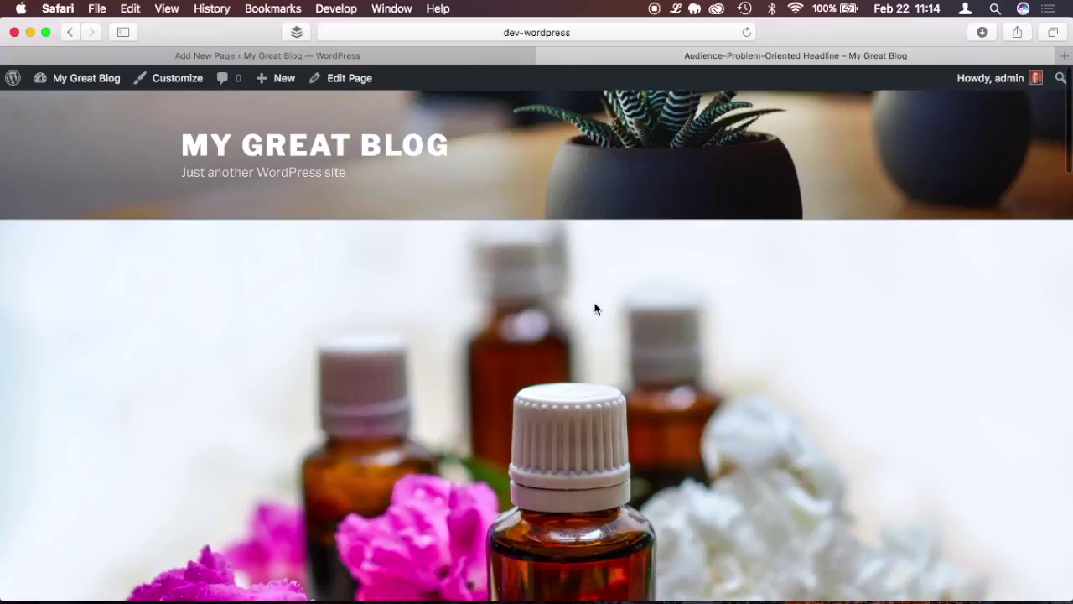
left_click(366, 59)
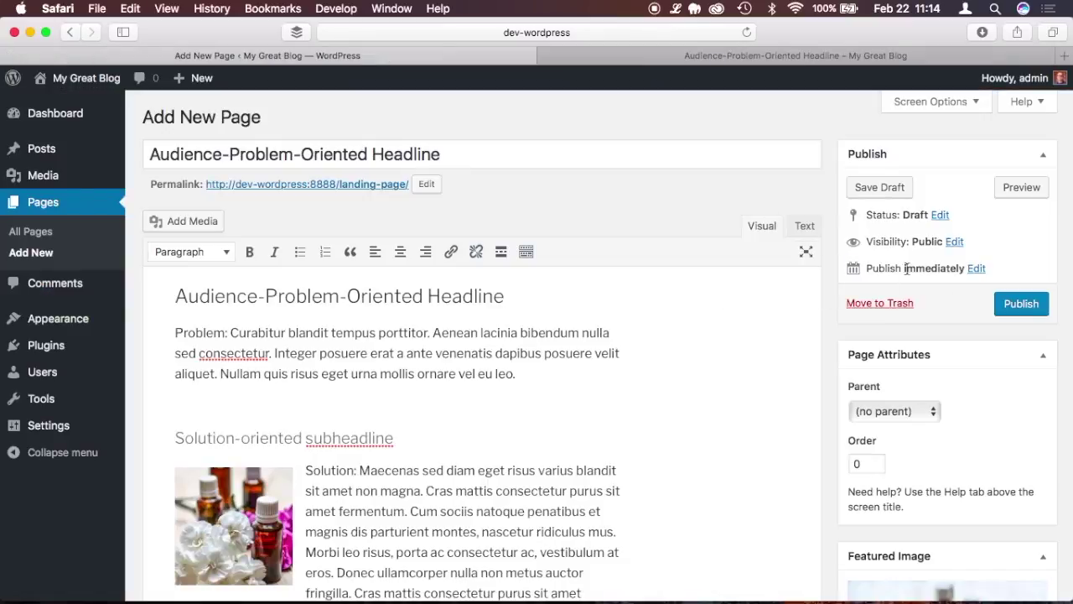
Publish the landing page, view the live page and close the leftover preview tab
left_click(1015, 306)
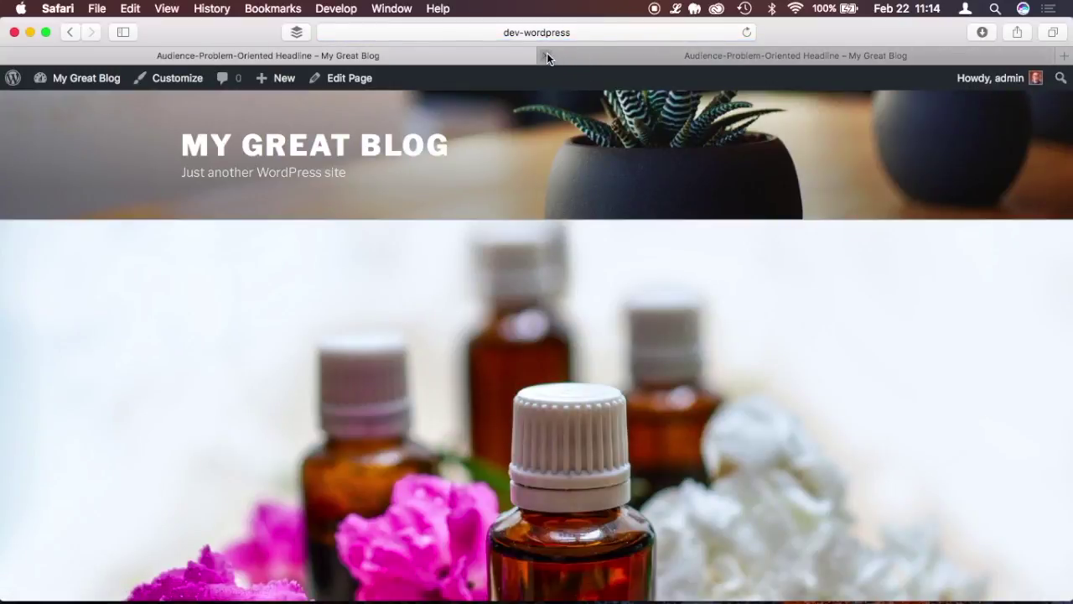
left_click(547, 54)
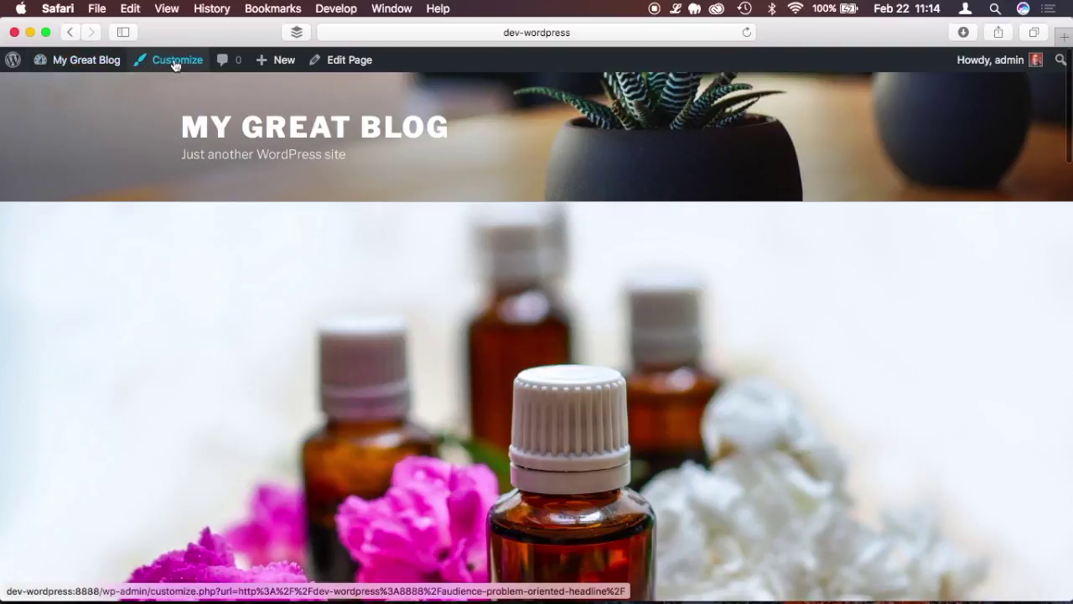
scroll(293, 321, "down", 5)
scroll(293, 321, "up", 5)
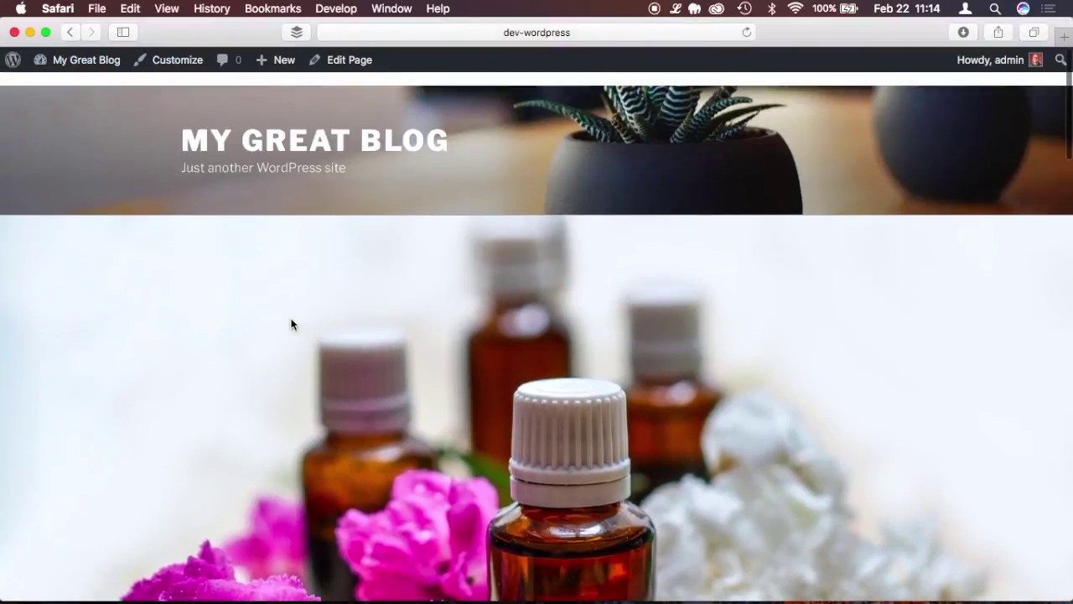
Start customizing the site from the published page and live-preview the Twenty Sixteen theme
left_click(181, 54)
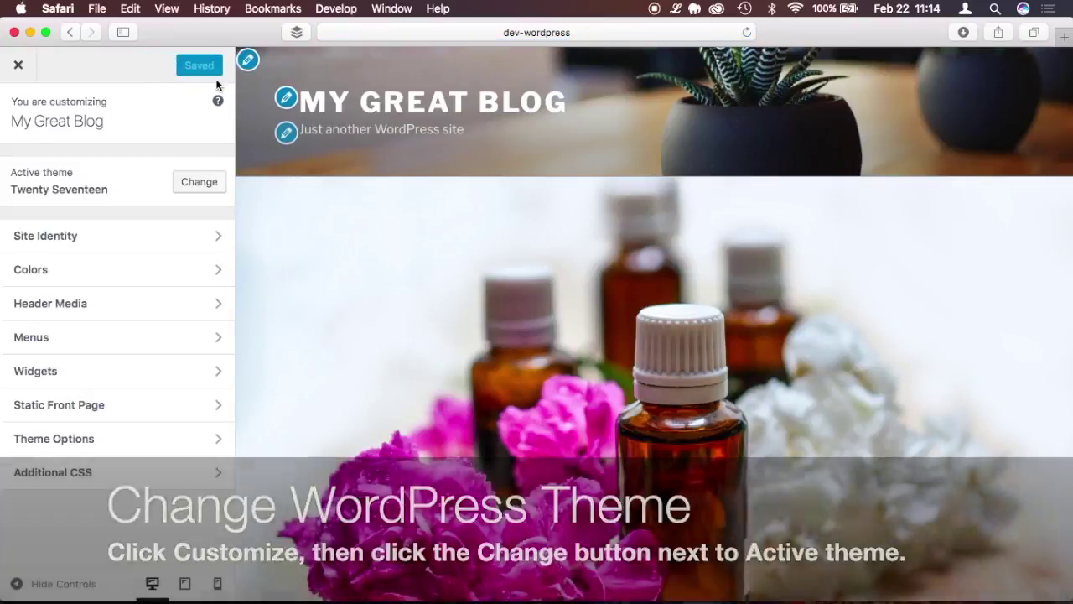
left_click(199, 181)
scroll(131, 260, "down", 2)
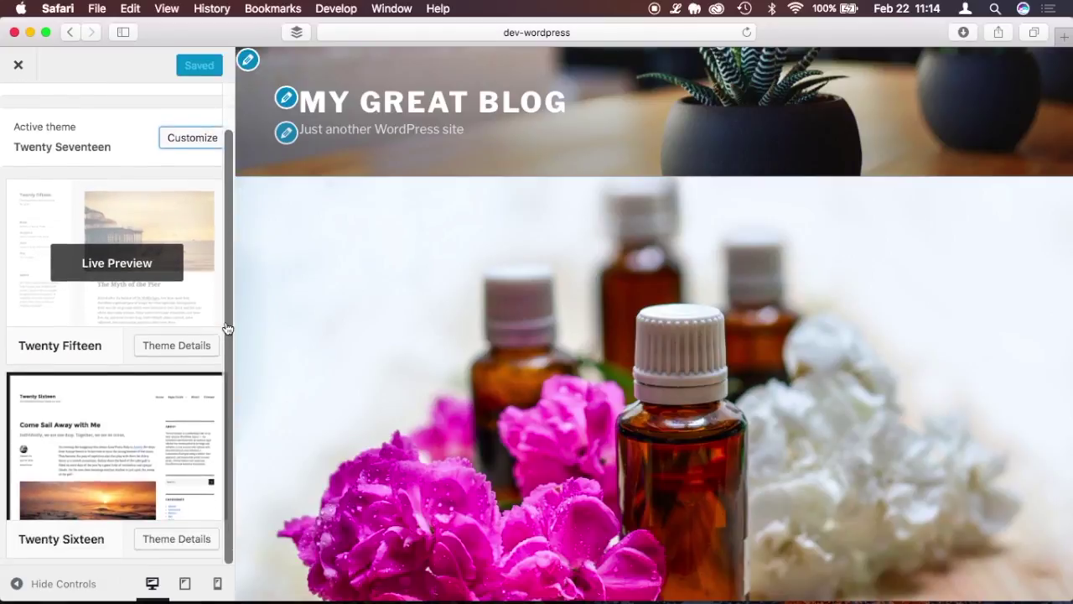
left_click(120, 458)
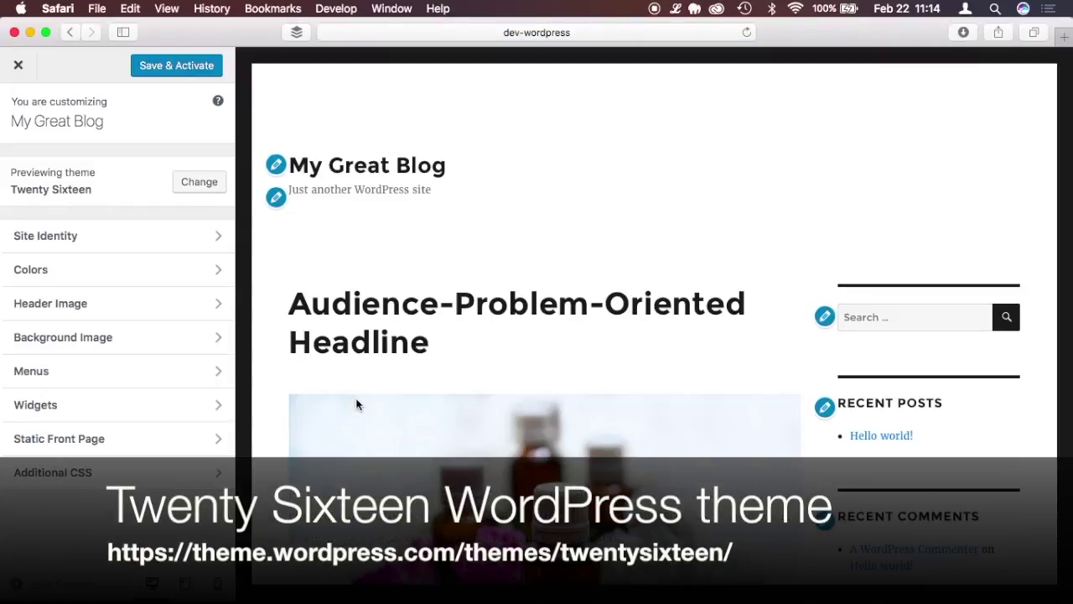
Examine the landing page's headline, featured image, solution, verification, testimonials and explanations in the Twenty Sixteen preview
scroll(357, 405, "down", 4)
scroll(357, 405, "down", 12)
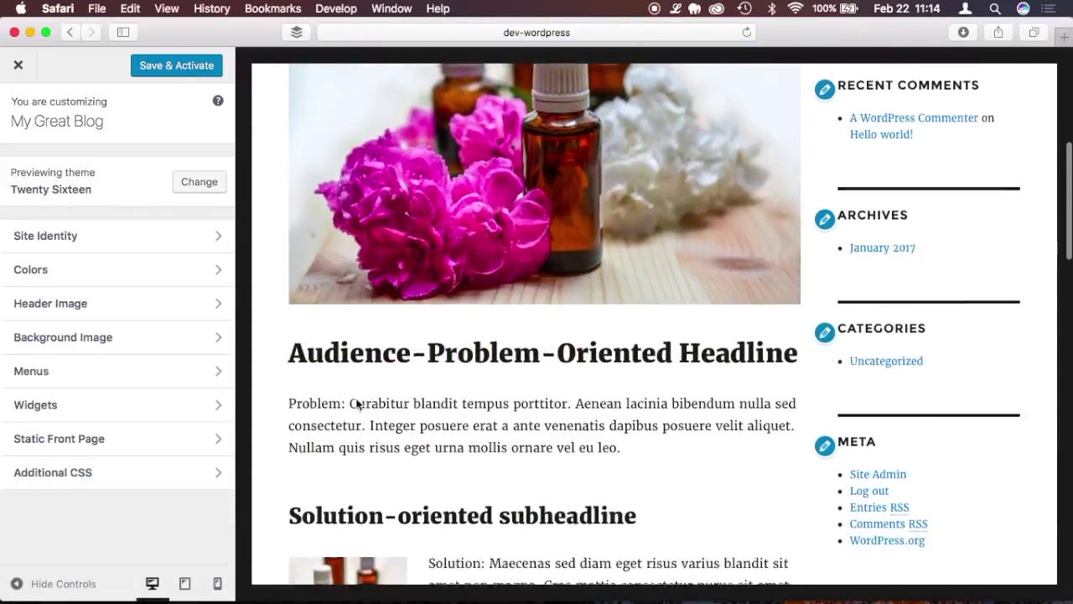
scroll(356, 405, "down", 10)
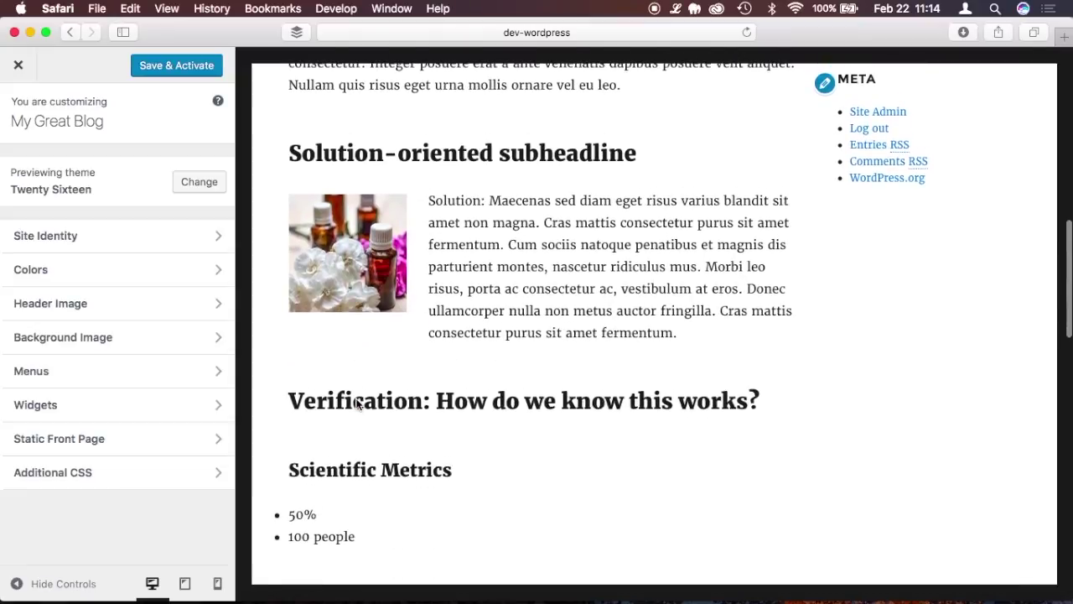
scroll(357, 405, "down", 10)
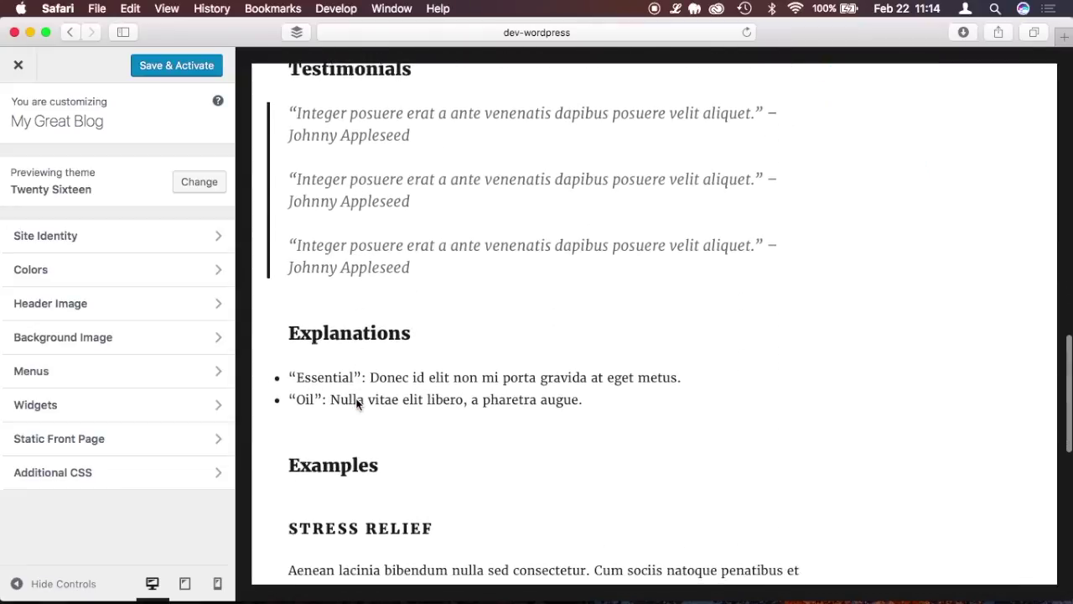
scroll(356, 405, "up", 5)
scroll(357, 405, "up", 20)
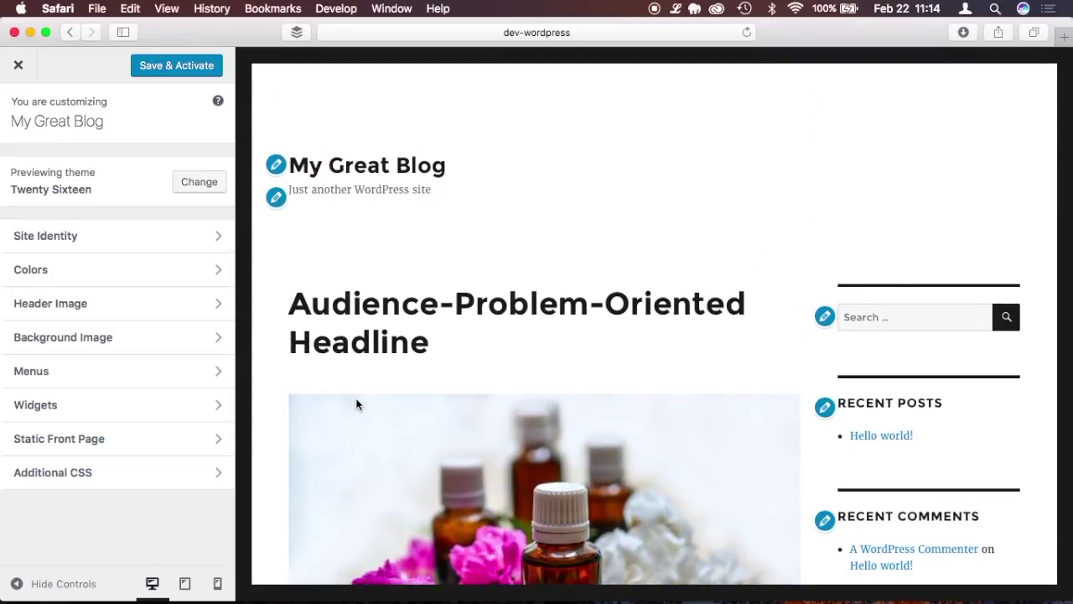
Live-preview the Twenty Fifteen theme and compare the page title with the body headline below the featured image
left_click(192, 183)
left_click(112, 460)
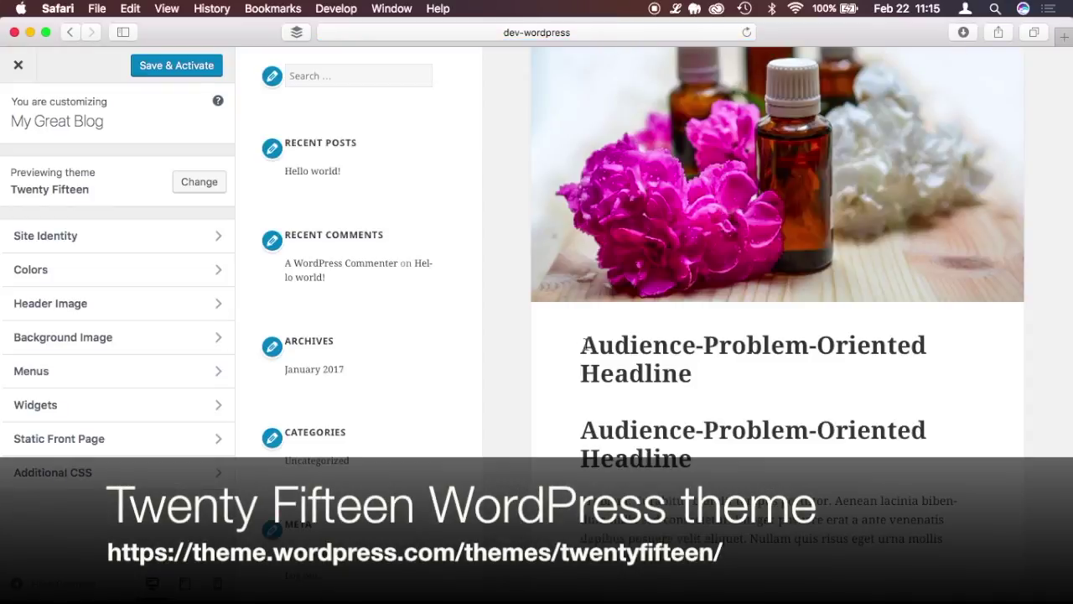
scroll(587, 345, "down", 2)
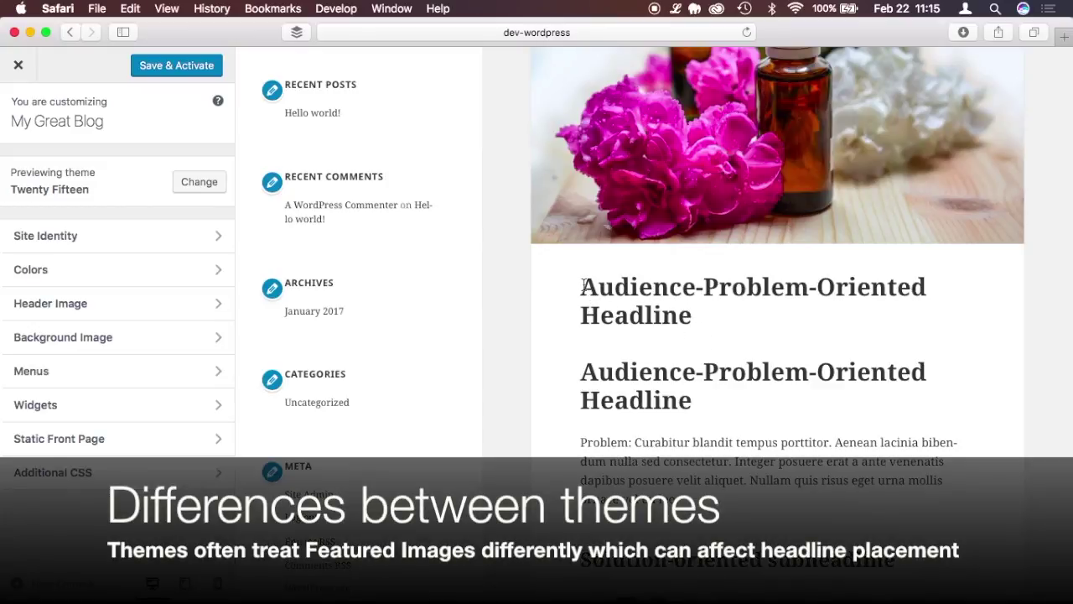
left_click_drag(584, 285, 706, 328)
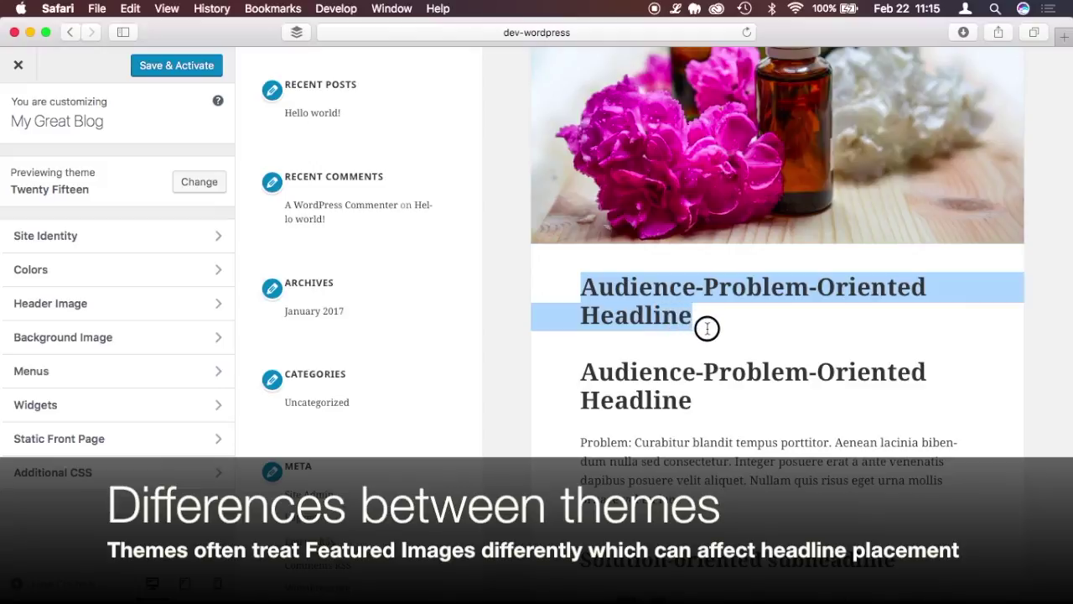
left_click(617, 369)
left_click_drag(584, 371, 703, 397)
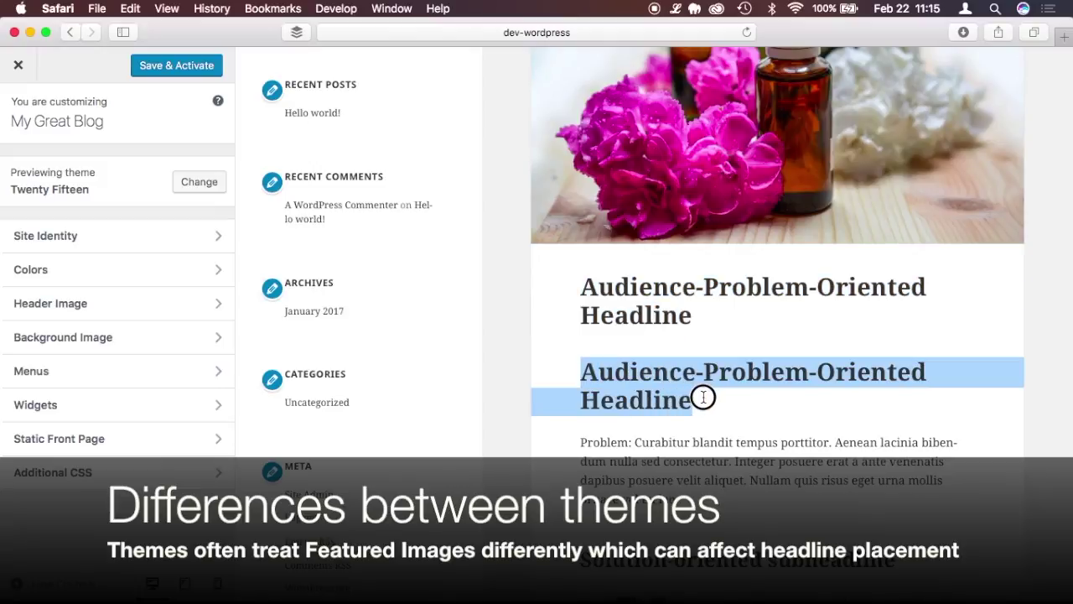
left_click(685, 399)
Review the solution, verification, testimonials, explanations and examples sections in the Twenty Fifteen preview
scroll(684, 403, "down", 10)
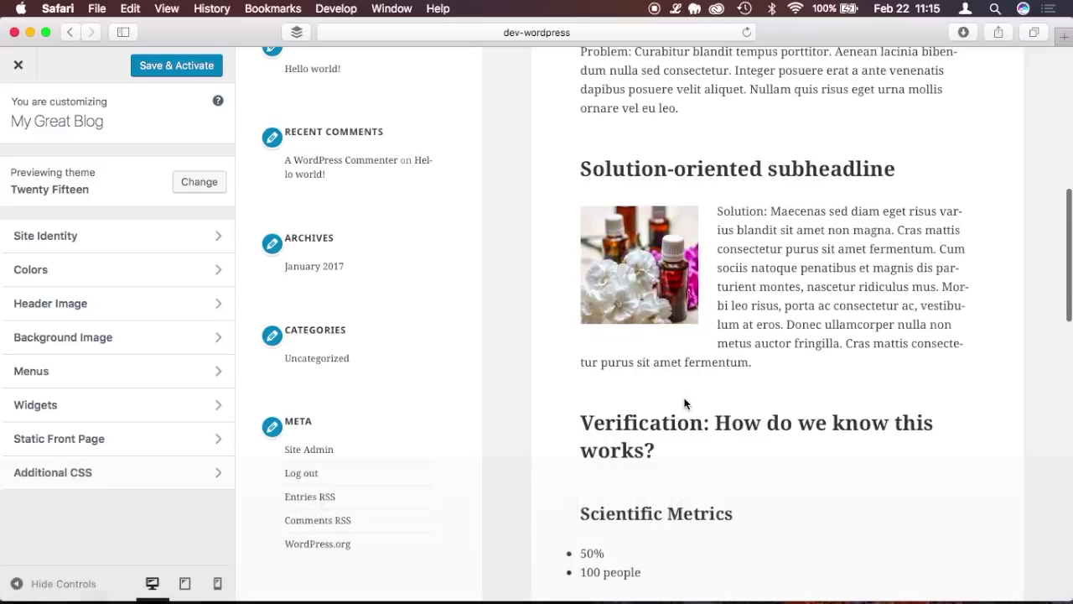
scroll(684, 402, "down", 3)
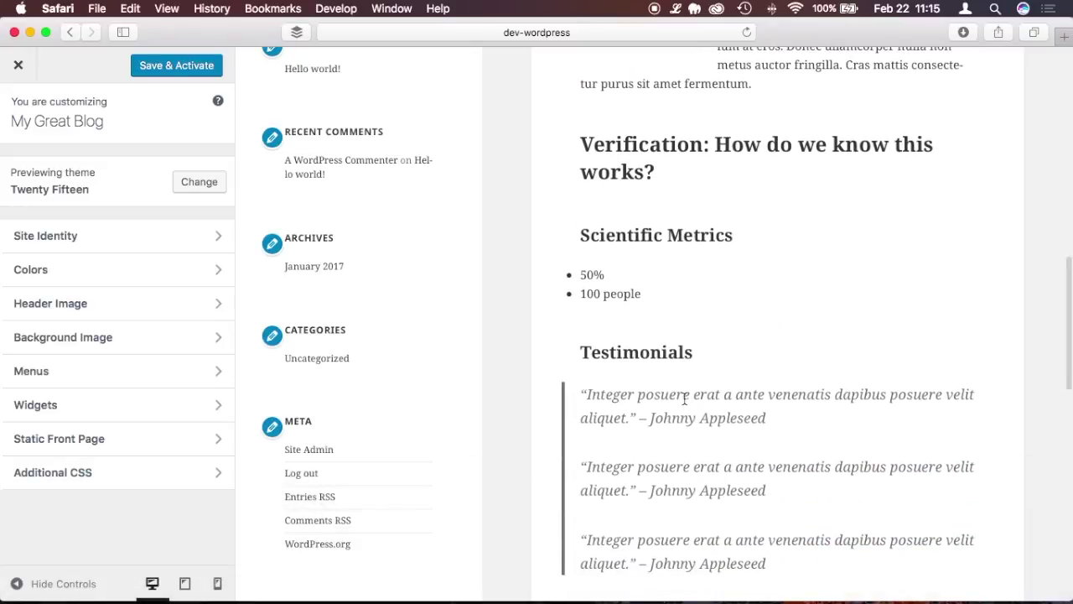
scroll(684, 401, "down", 12)
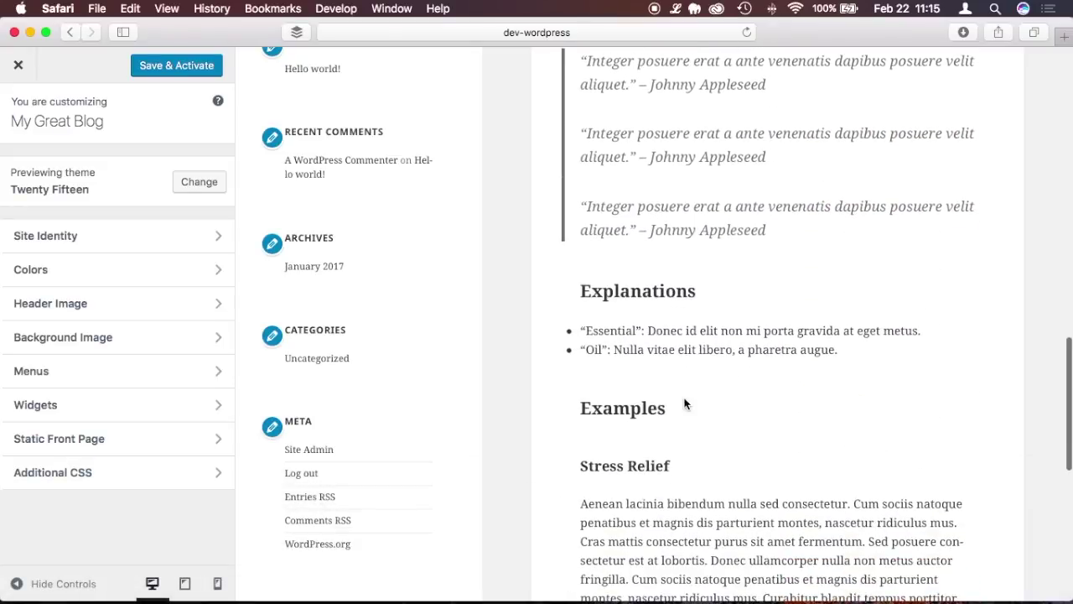
scroll(686, 402, "up", 20)
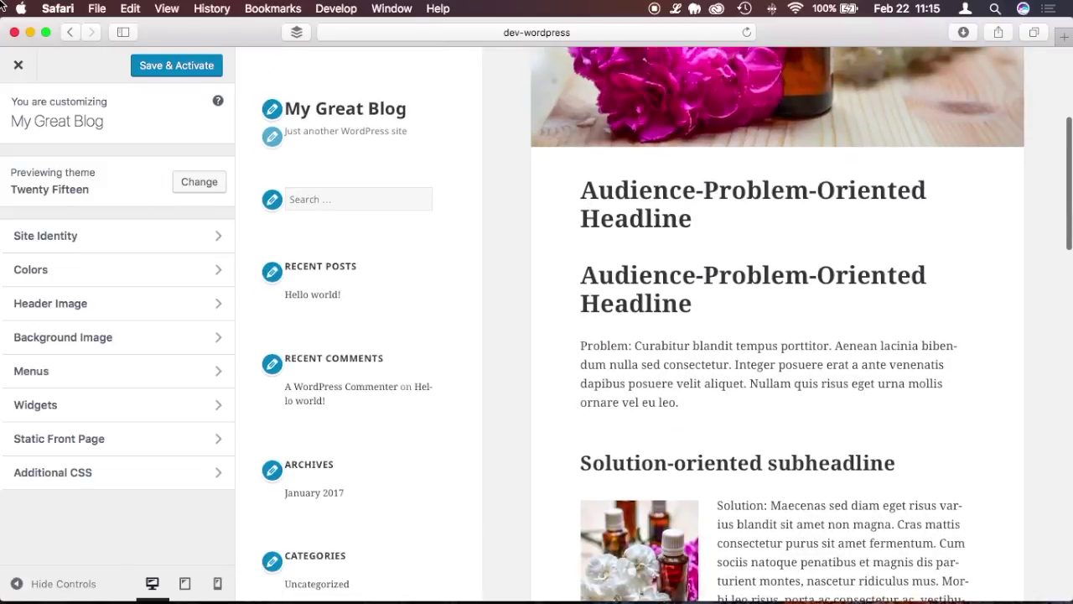
Switch the live preview from Twenty Fifteen back to the Twenty Sixteen theme
left_click(197, 181)
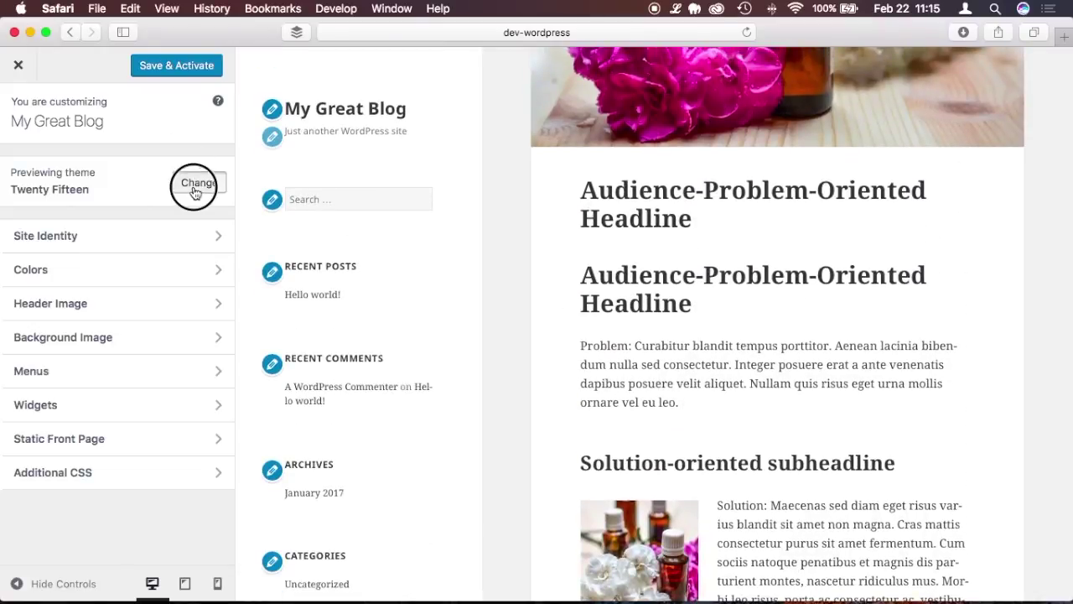
mouse_move(121, 498)
scroll(122, 498, "down", 1)
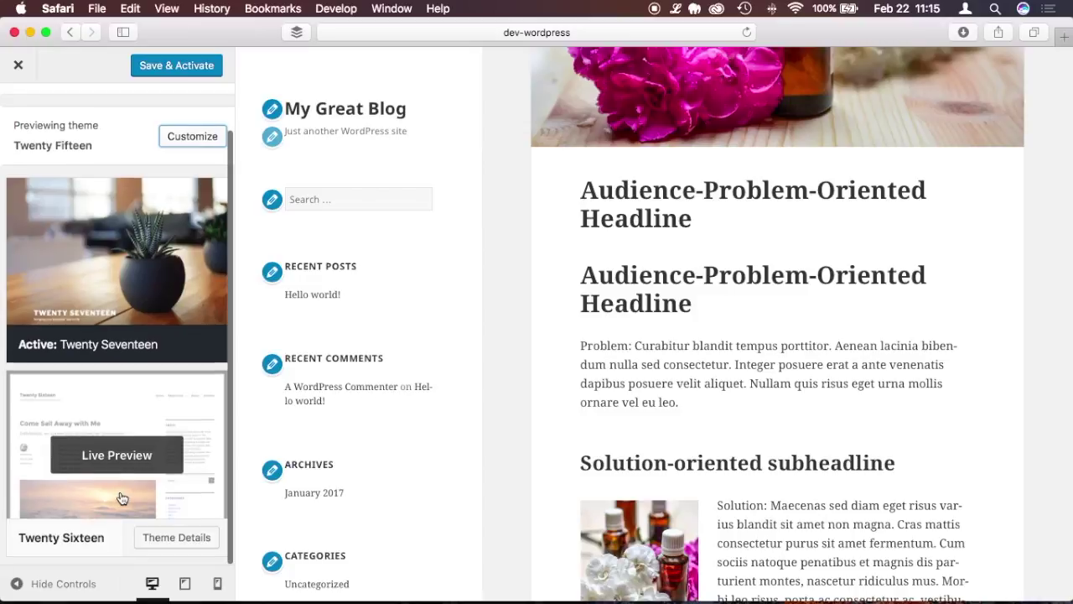
left_click(144, 457)
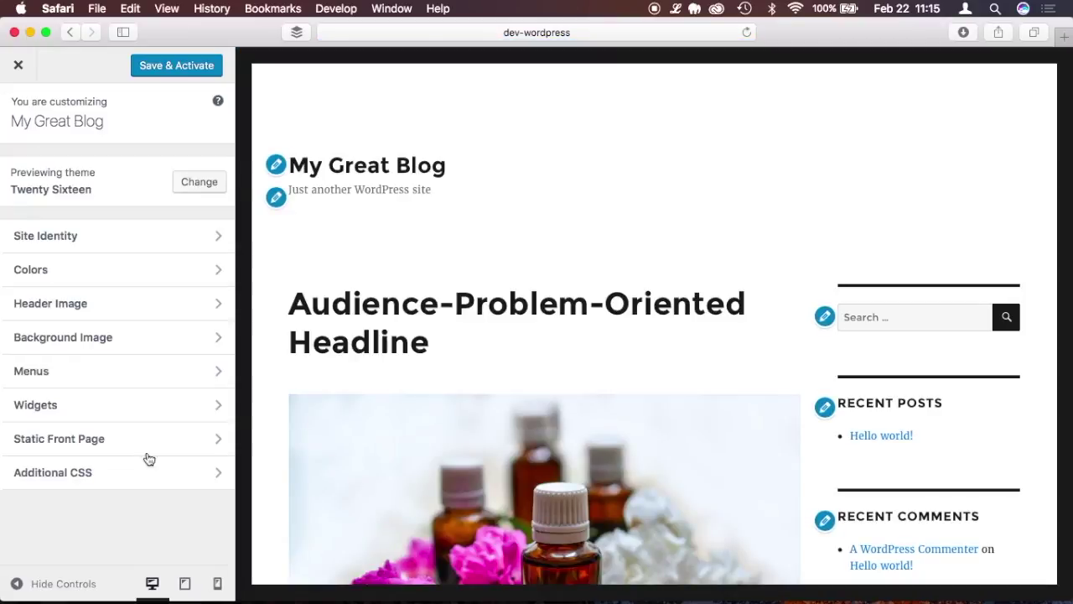
Examine where Twenty Sixteen places the page title, featured image and body headline relative to one another
scroll(343, 372, "down", 3)
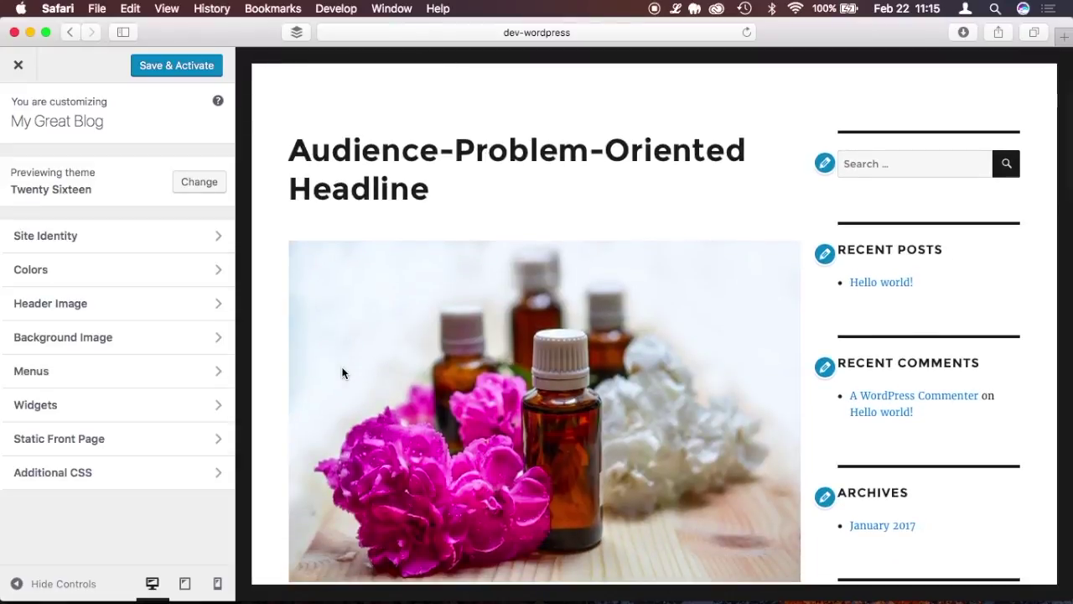
scroll(342, 372, "down", 3)
scroll(342, 372, "up", 3)
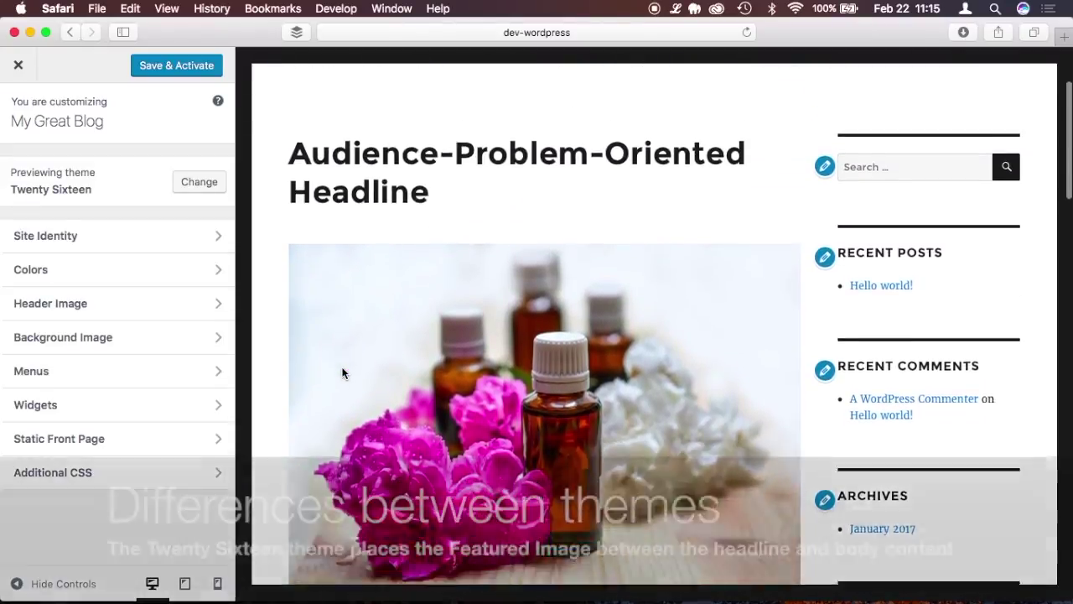
scroll(342, 372, "down", 2)
scroll(342, 372, "up", 2)
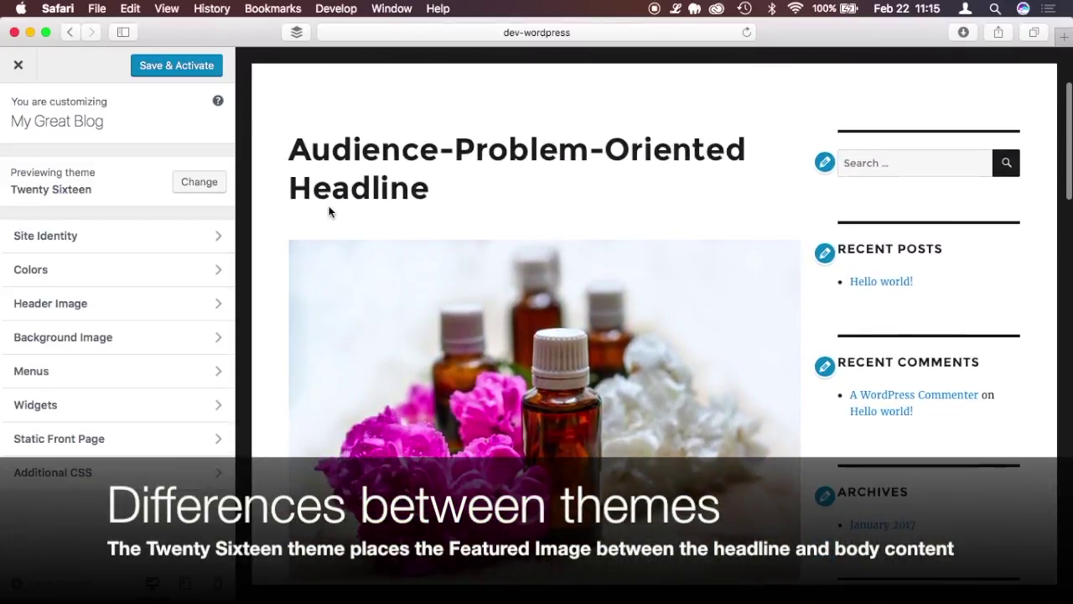
scroll(330, 212, "up", 2)
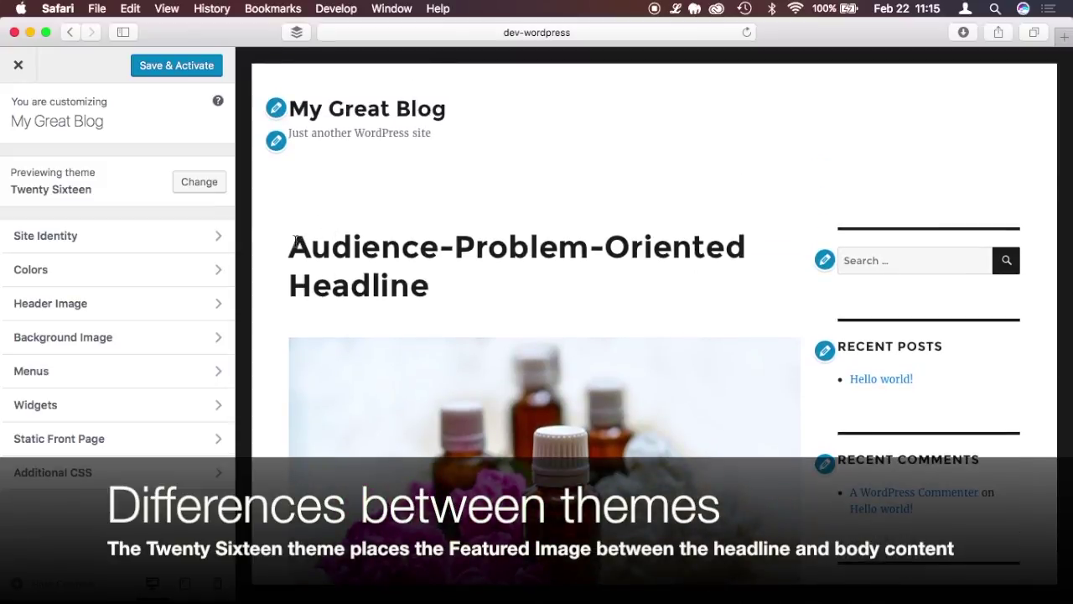
left_click_drag(287, 243, 427, 283)
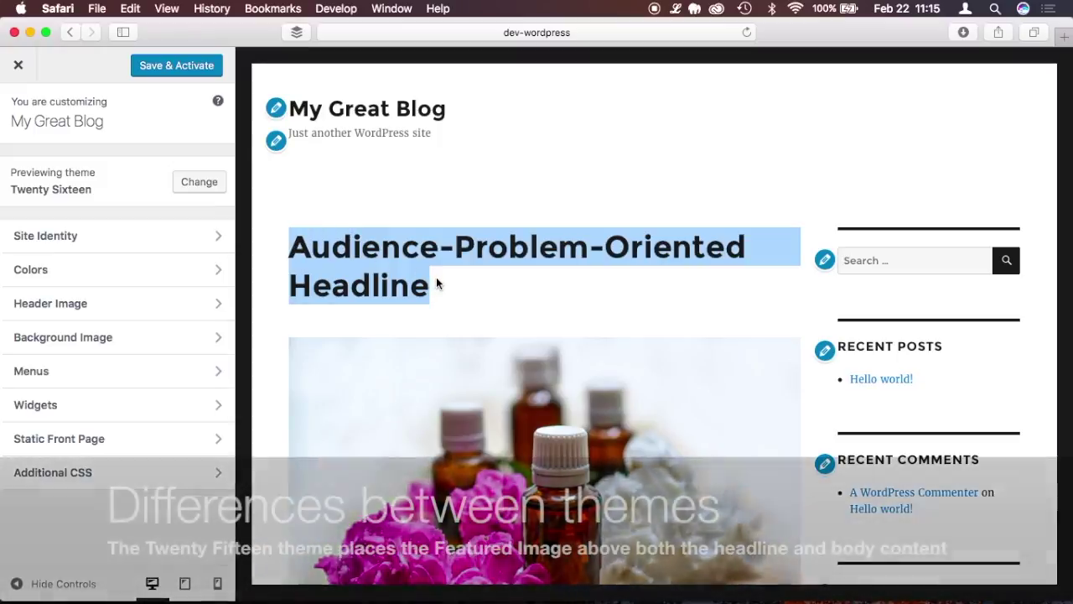
scroll(436, 285, "down", 1)
scroll(436, 285, "down", 2)
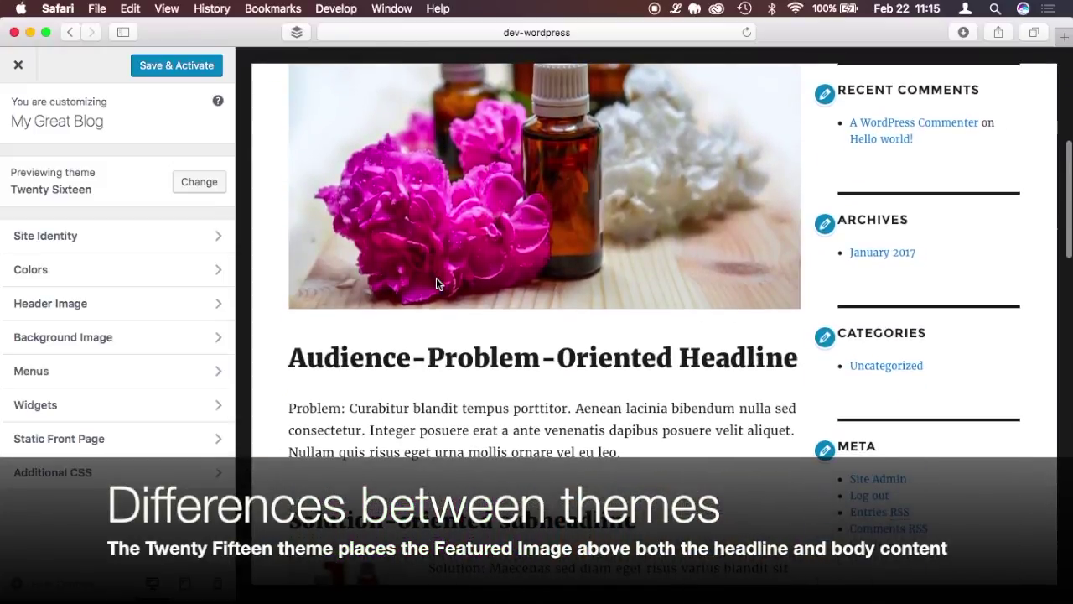
scroll(406, 202, "up", 2)
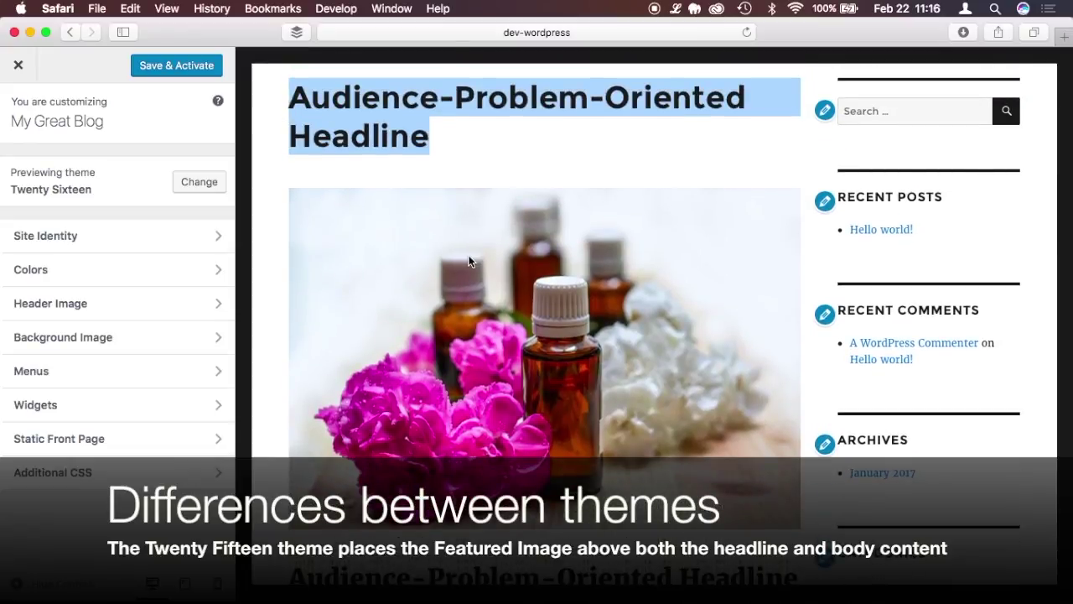
Save and activate the Twenty Sixteen theme, leave the customizer and reopen the landing page for editing
left_click(196, 67)
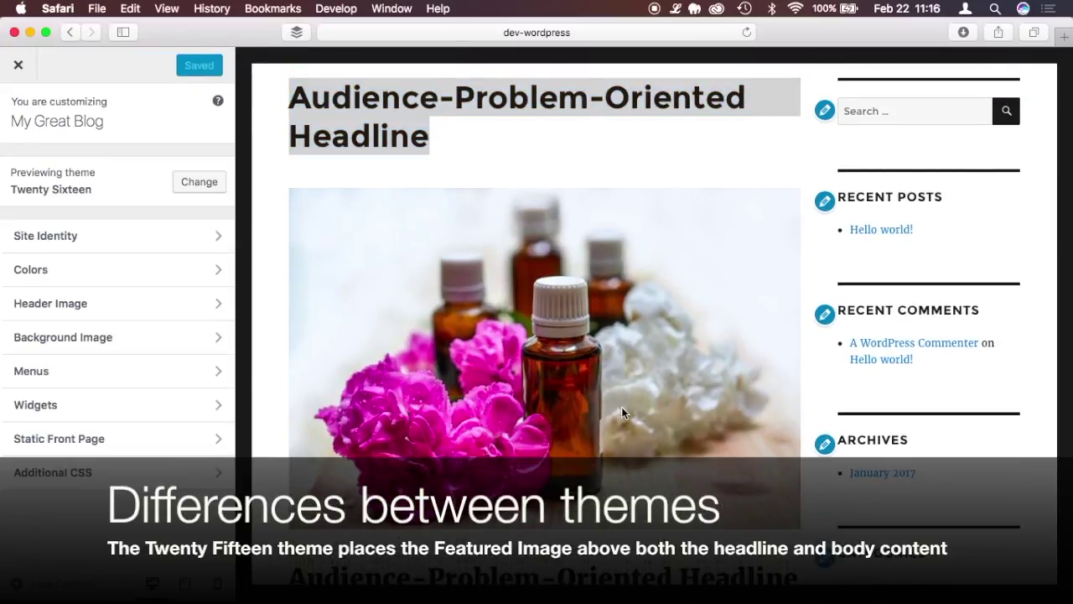
left_click(19, 66)
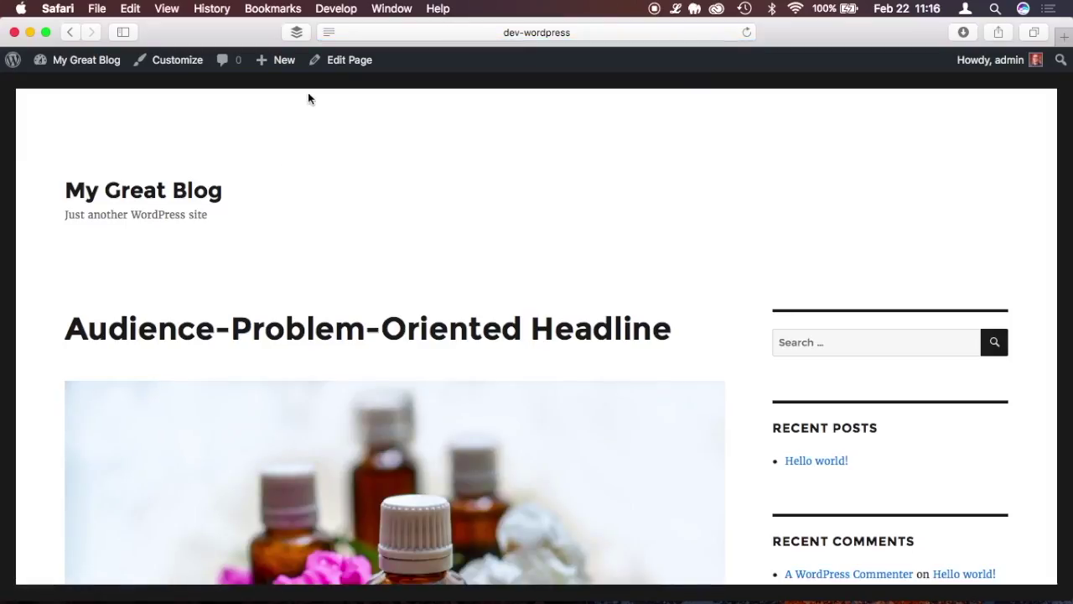
left_click(351, 60)
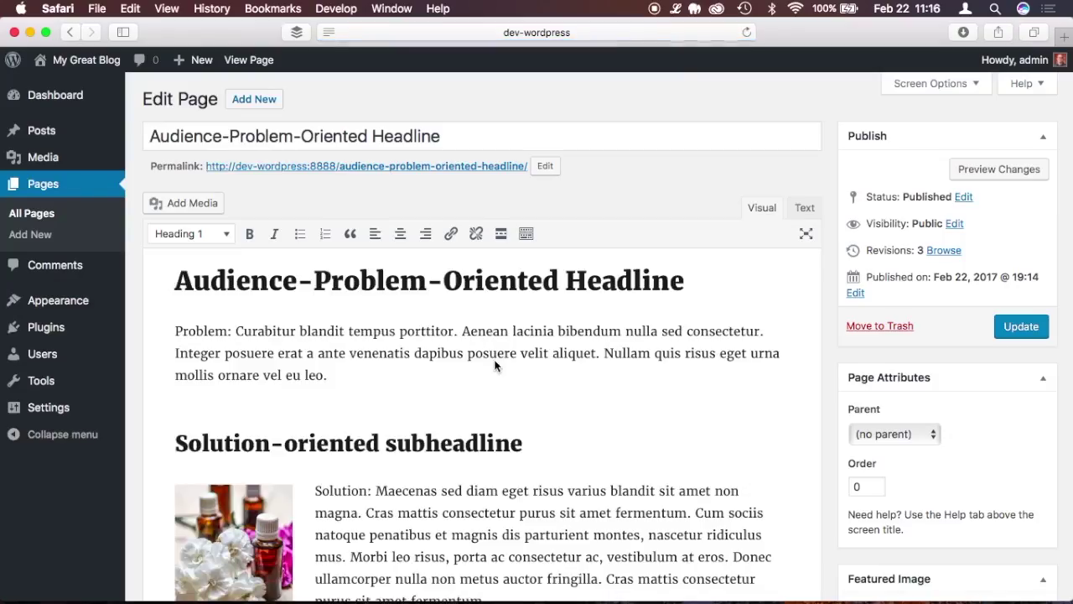
Delete the duplicate Audience-Problem-Oriented Headline from the page body and format the Problem text as Paragraph
triple_click(471, 279)
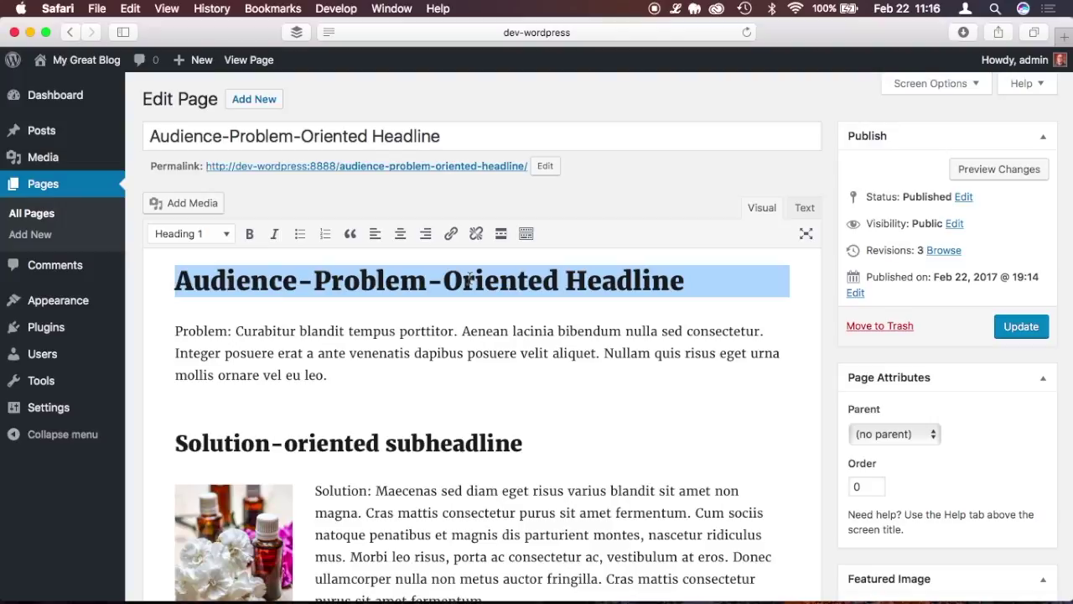
key("BackSpace")
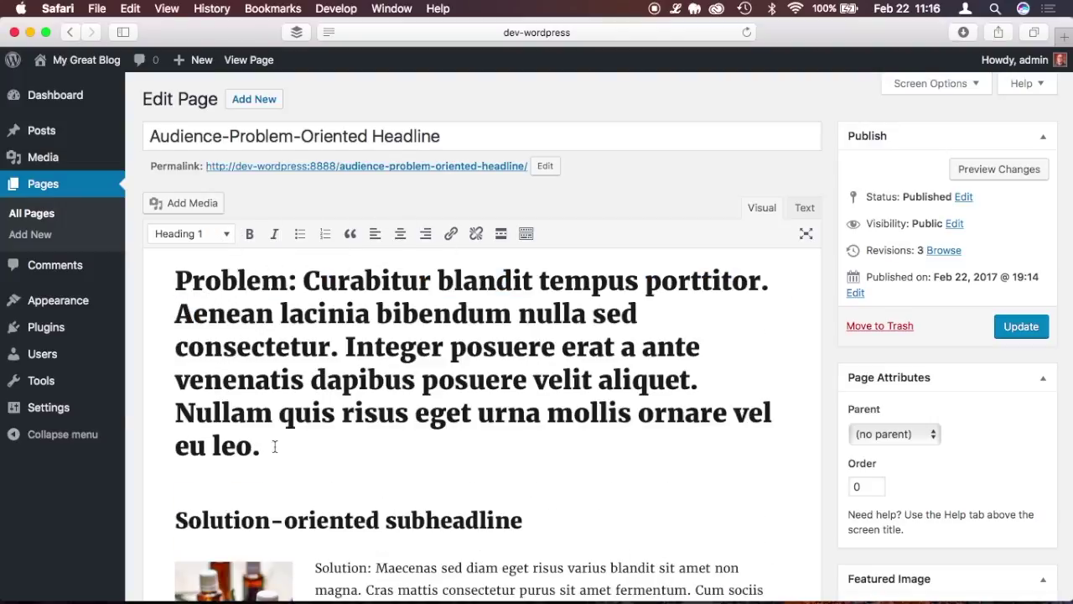
left_click(212, 239)
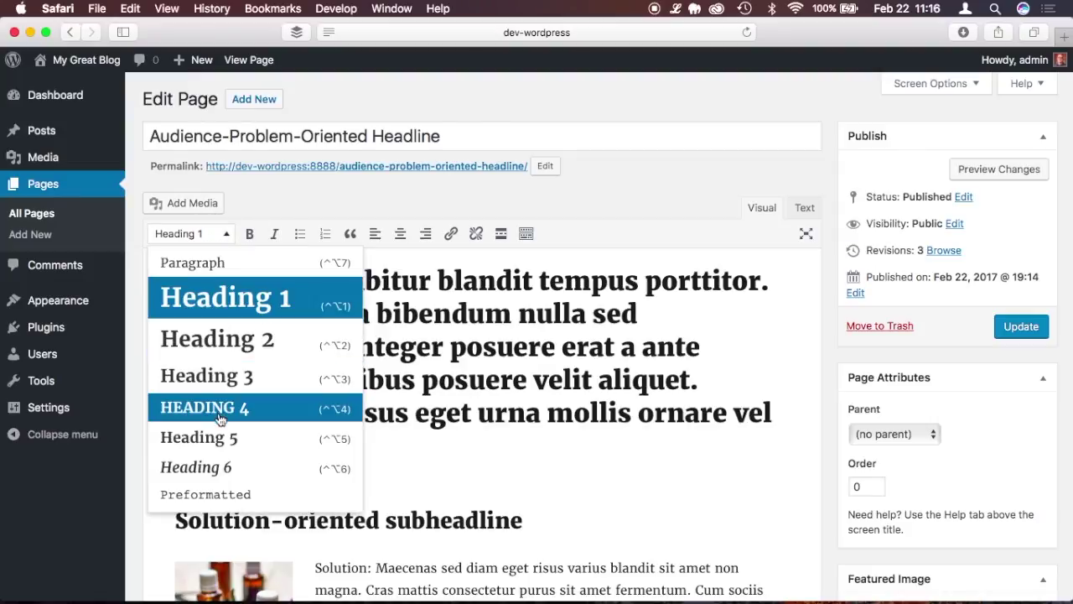
left_click(215, 267)
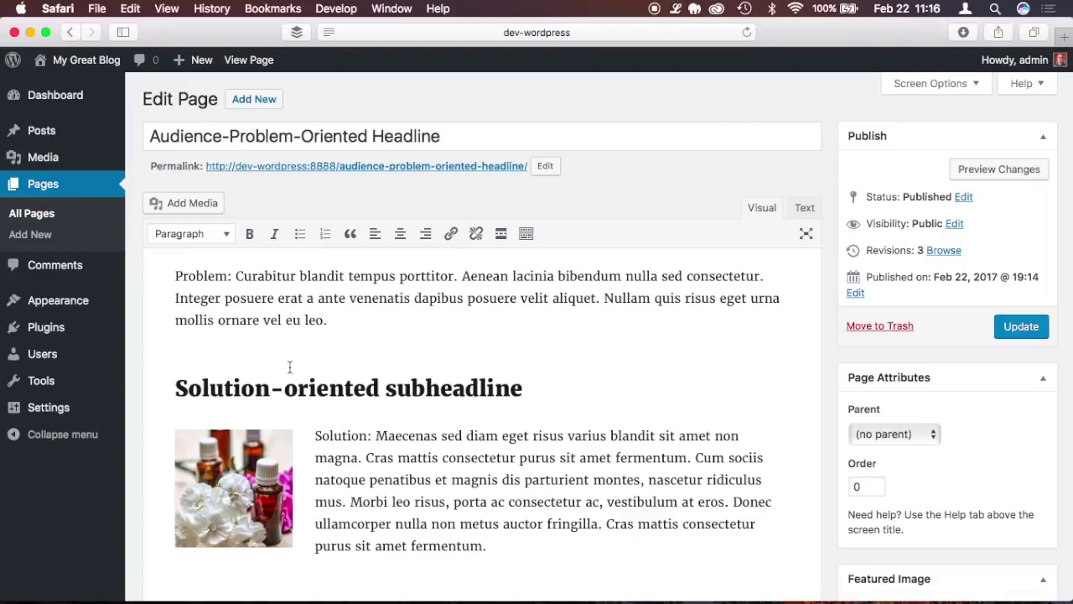
Delete the second and third repeated quotes under Testimonials, keeping only the first one, and update the page
scroll(571, 370, "down", 5)
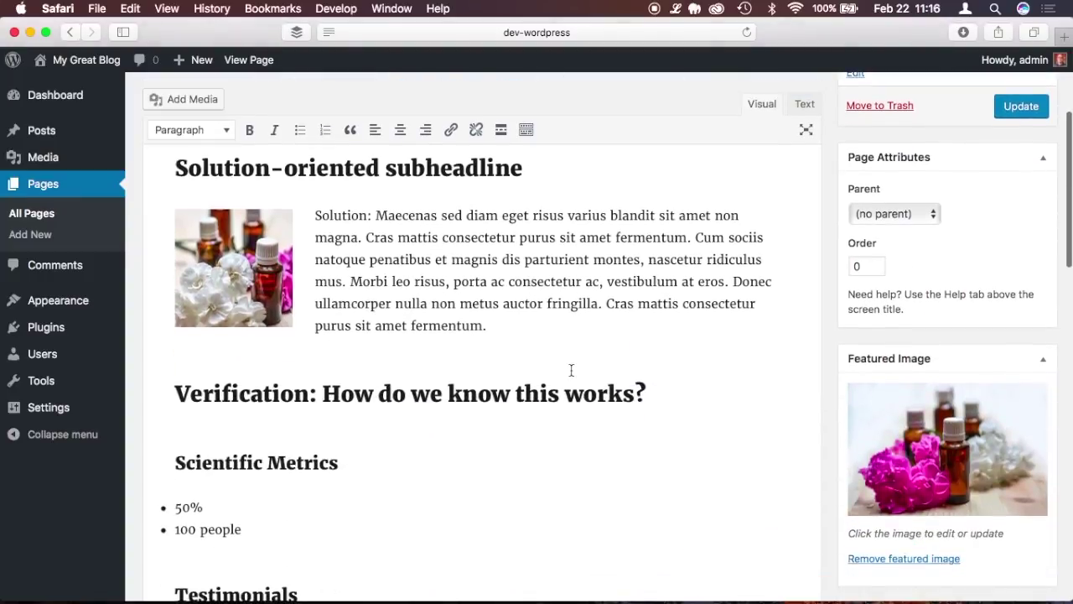
scroll(571, 370, "down", 5)
left_click(444, 281)
key("Return")
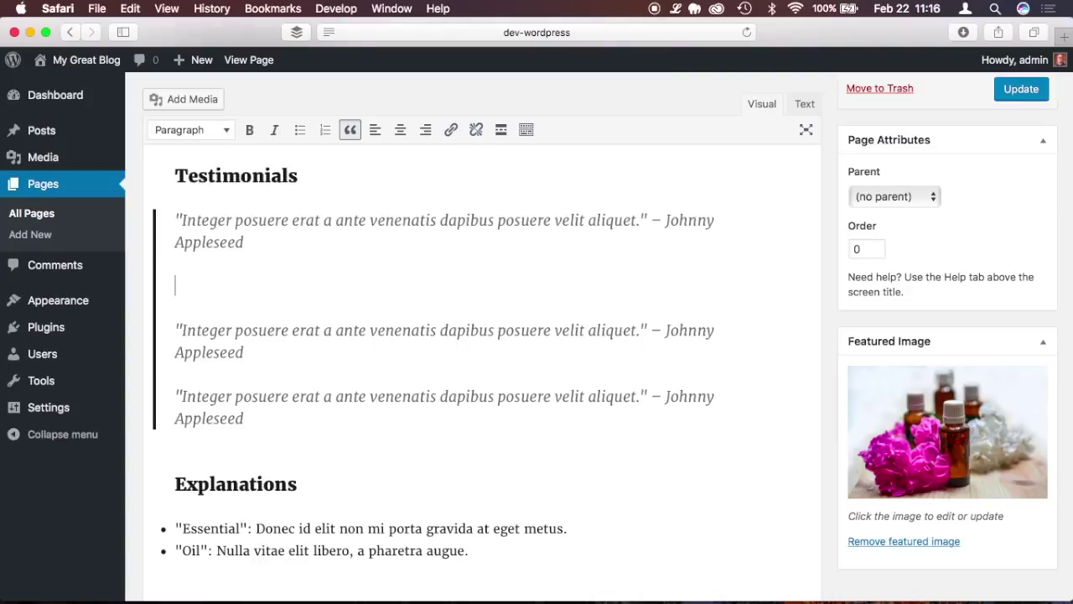
key("BackSpace")
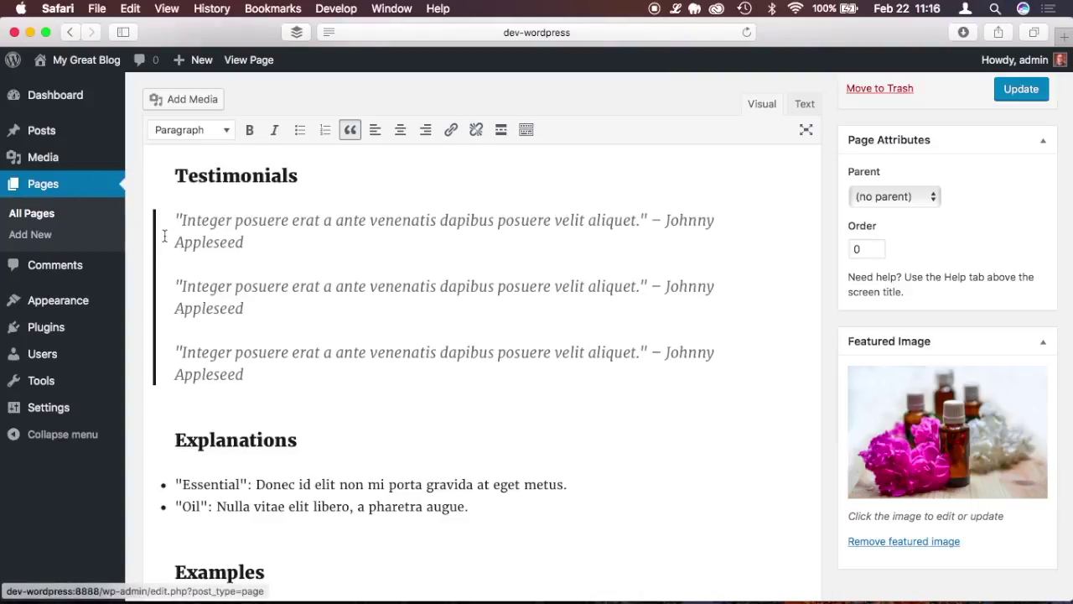
left_click_drag(155, 267, 282, 367)
key("BackSpace")
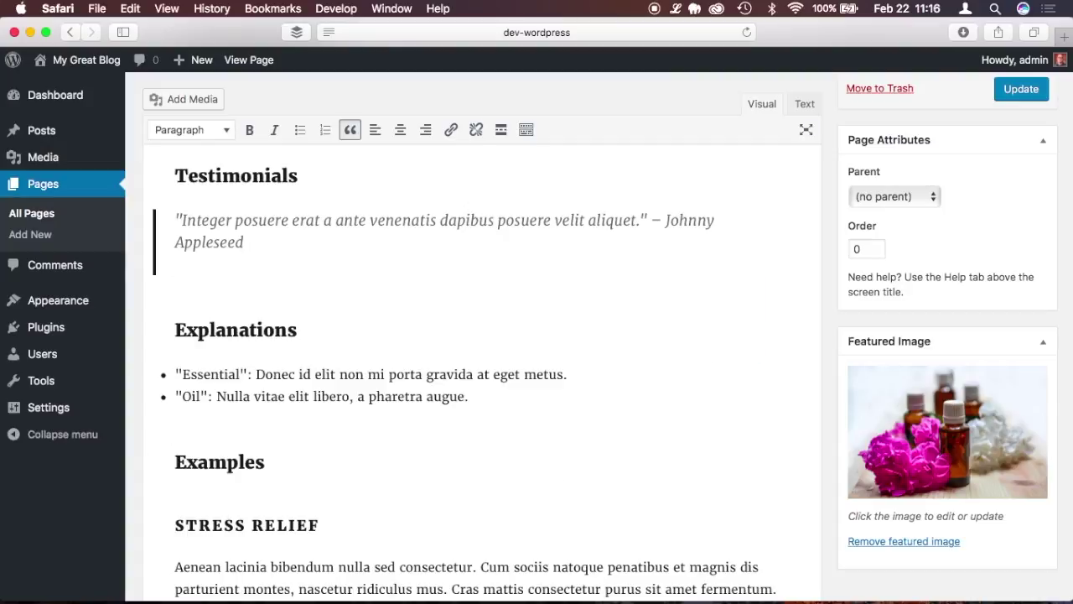
left_click(169, 279)
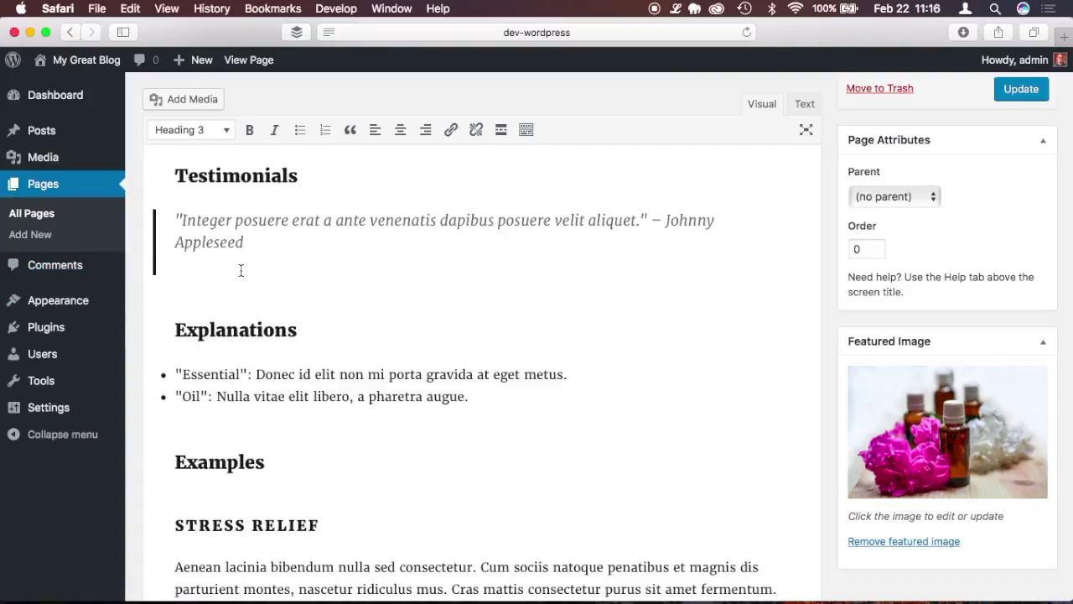
scroll(240, 269, "down", 10)
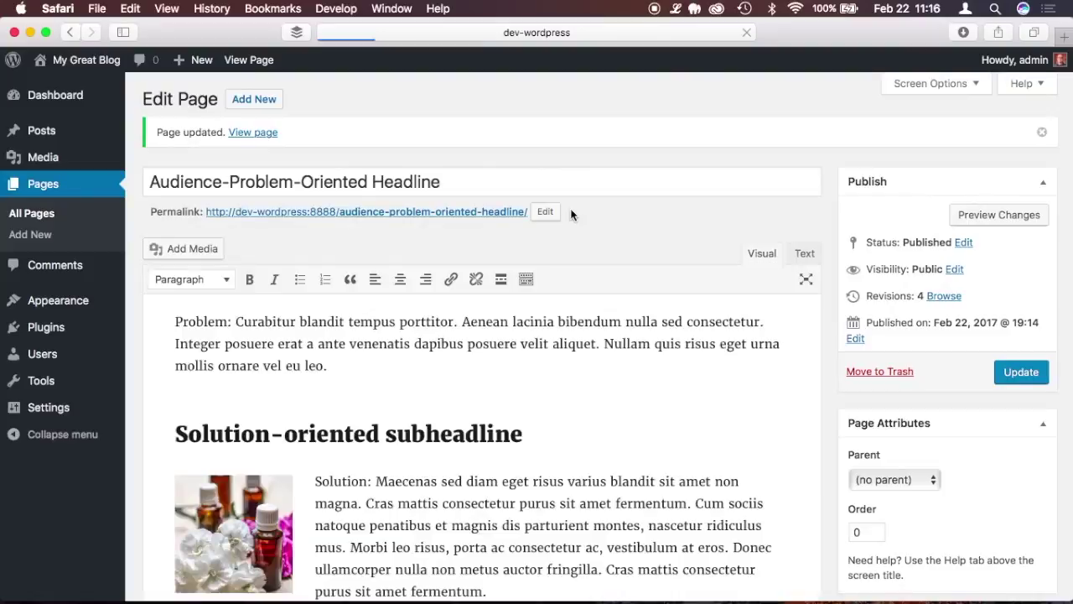
Preview the landing page and examine its layout from the headline and featured image through to the Order Now! link
left_click(980, 217)
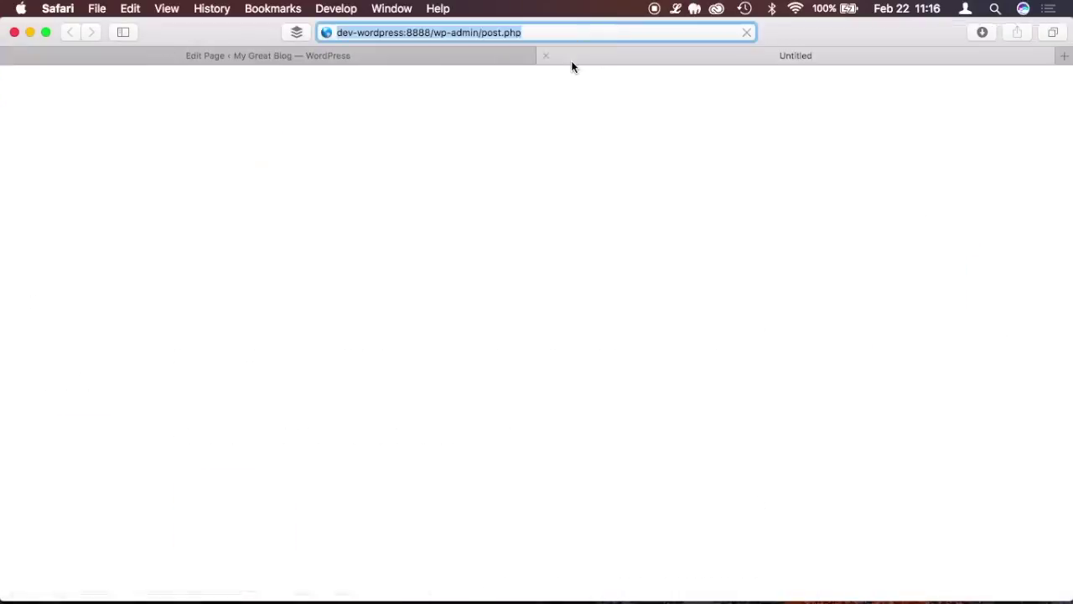
scroll(567, 199, "down", 3)
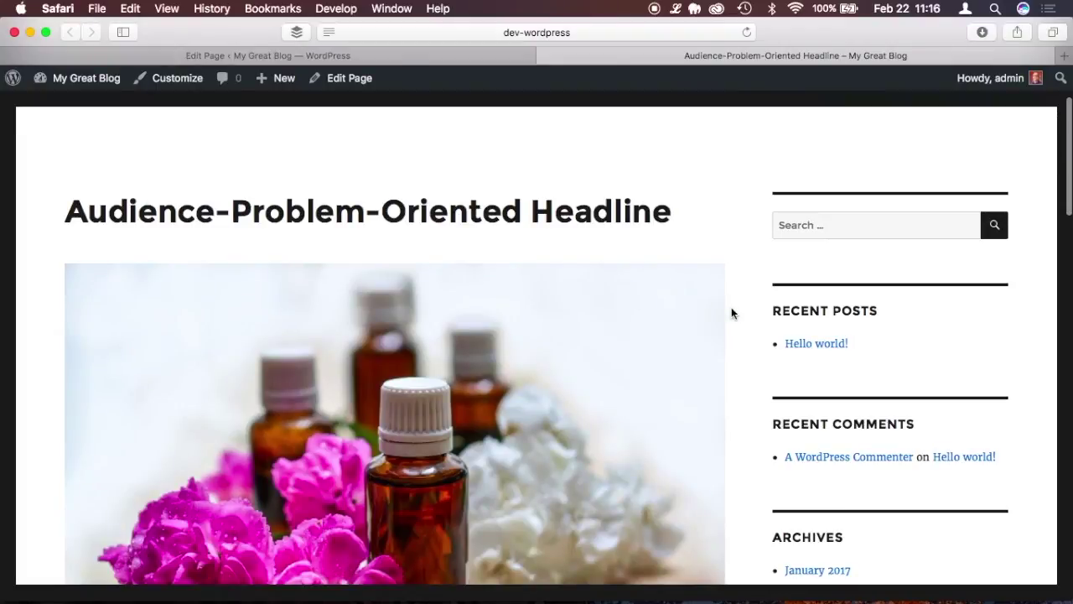
scroll(731, 314, "down", 2)
scroll(731, 312, "down", 9)
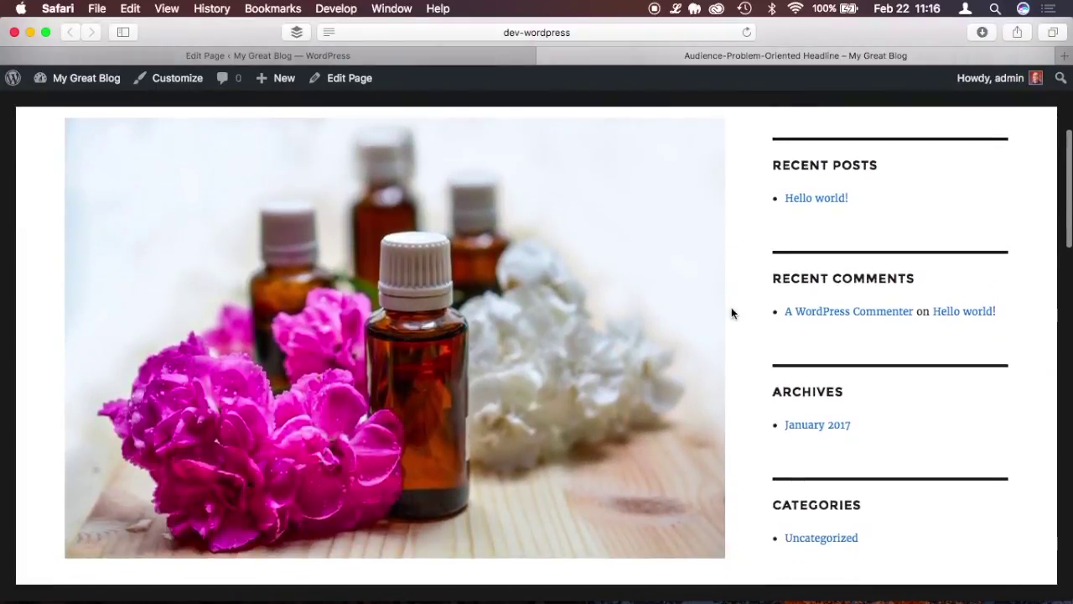
scroll(540, 359, "down", 10)
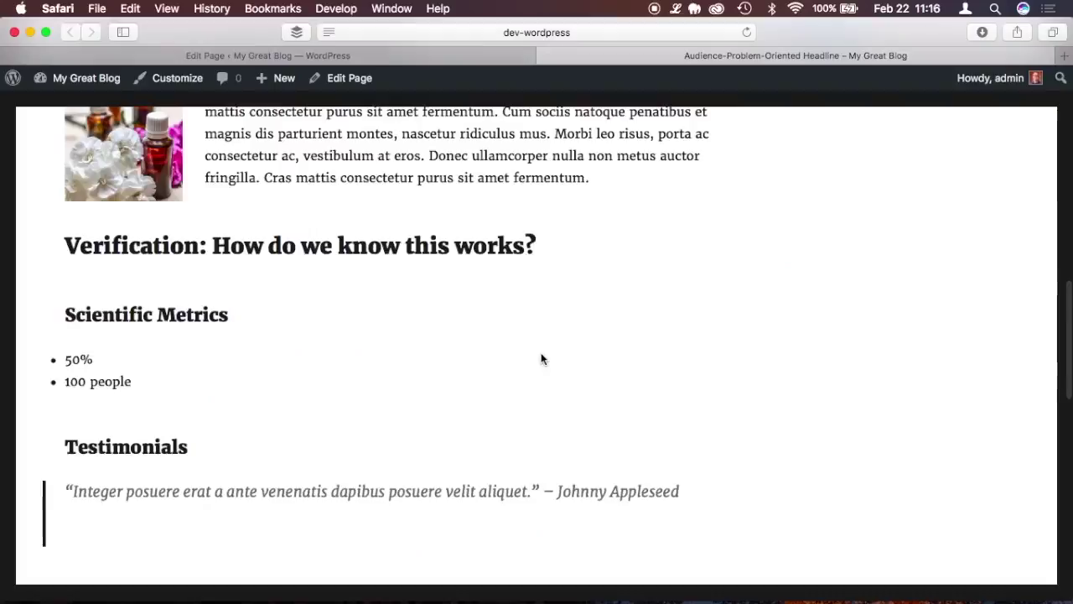
scroll(540, 358, "down", 4)
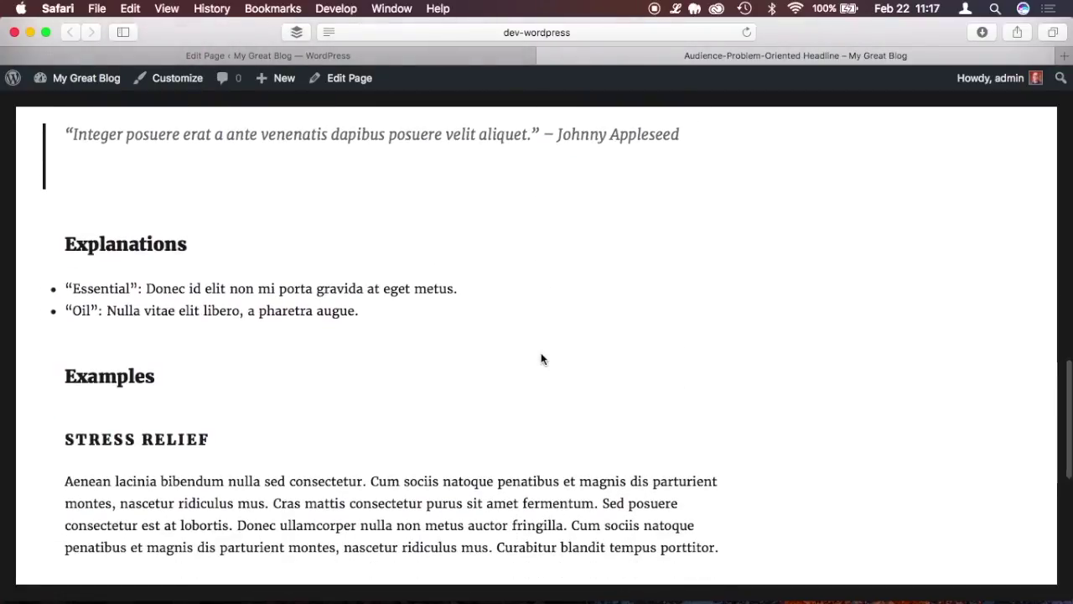
scroll(540, 359, "down", 6)
scroll(541, 353, "down", 3)
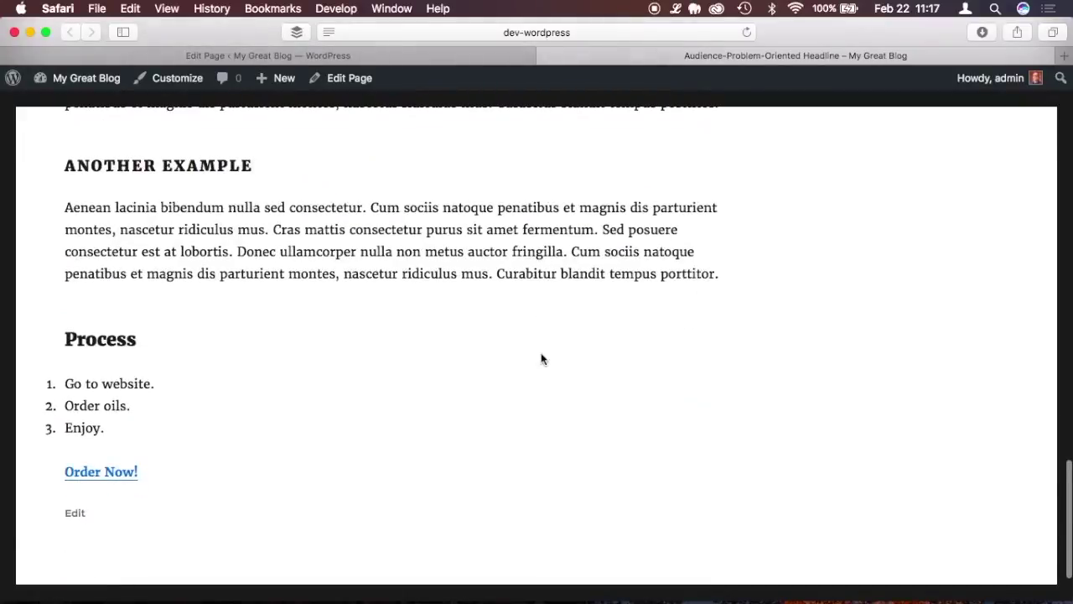